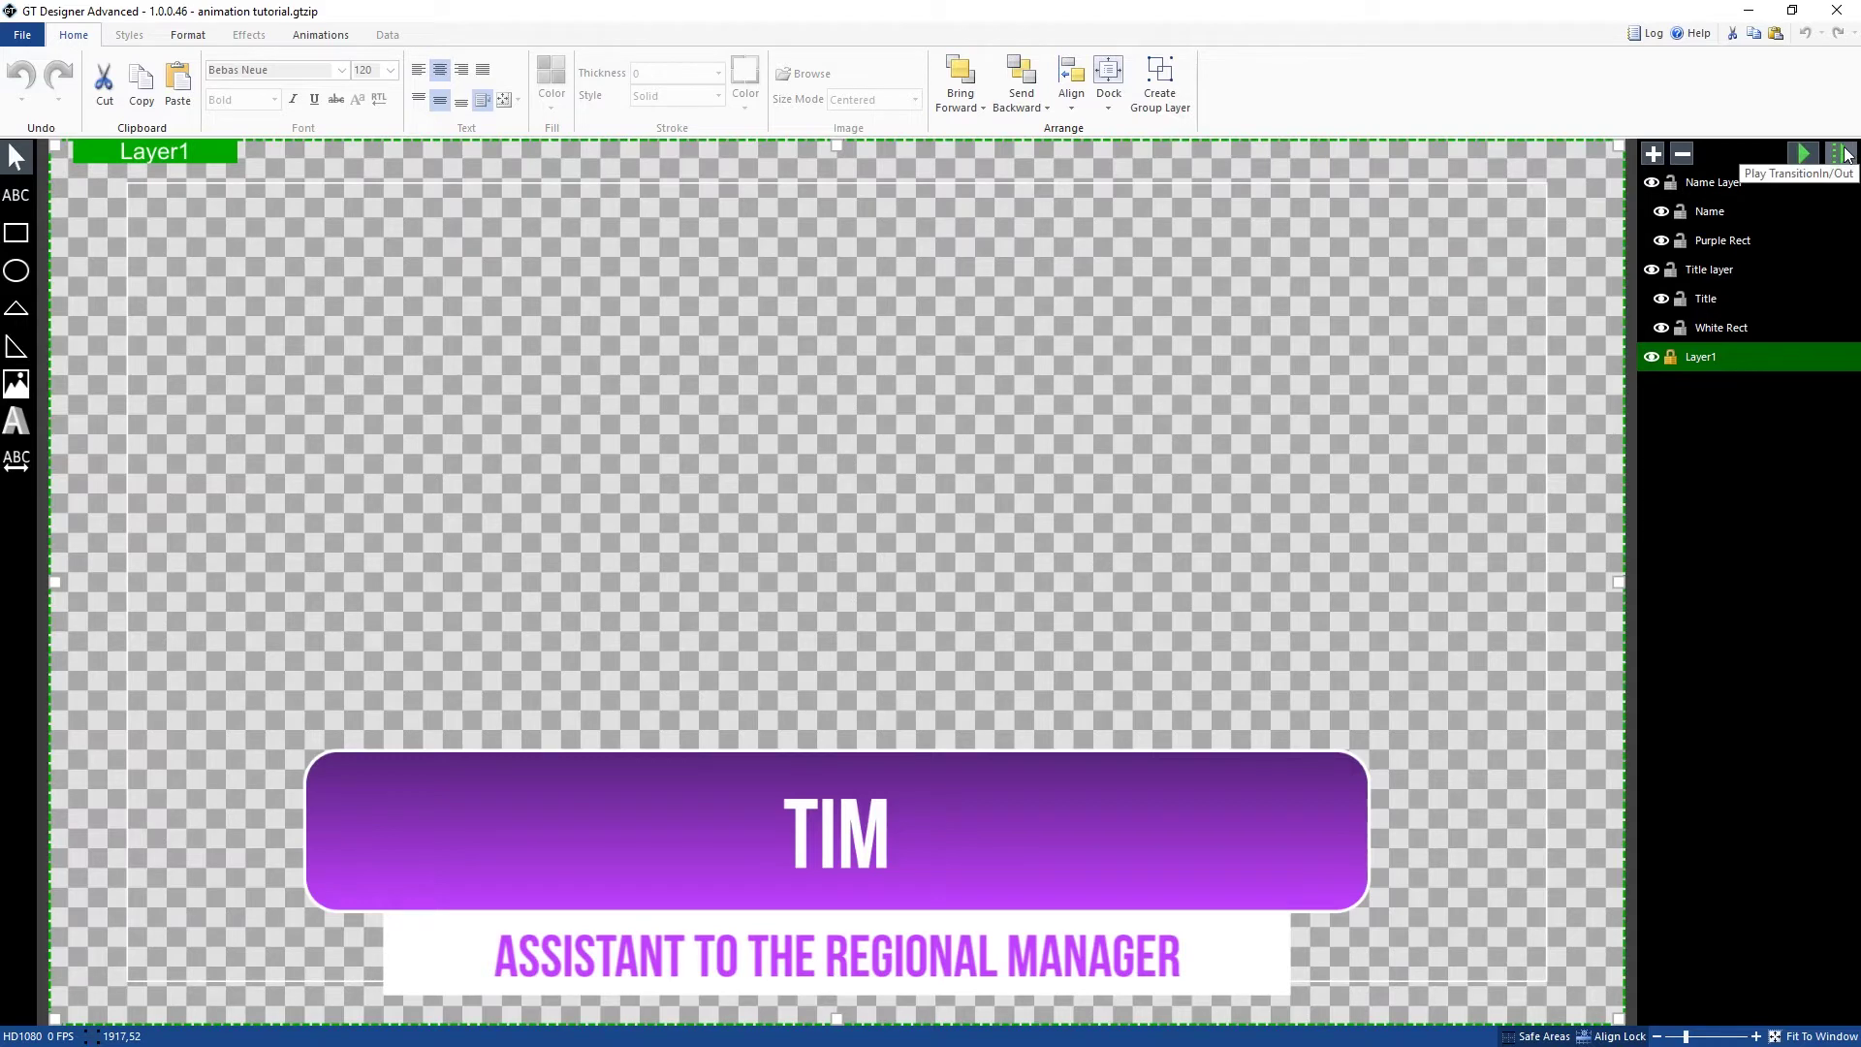
Step: Play the TIM lower-third's Transition In/Out preview
{"action": "left_click", "coordinate": [1843, 155]}
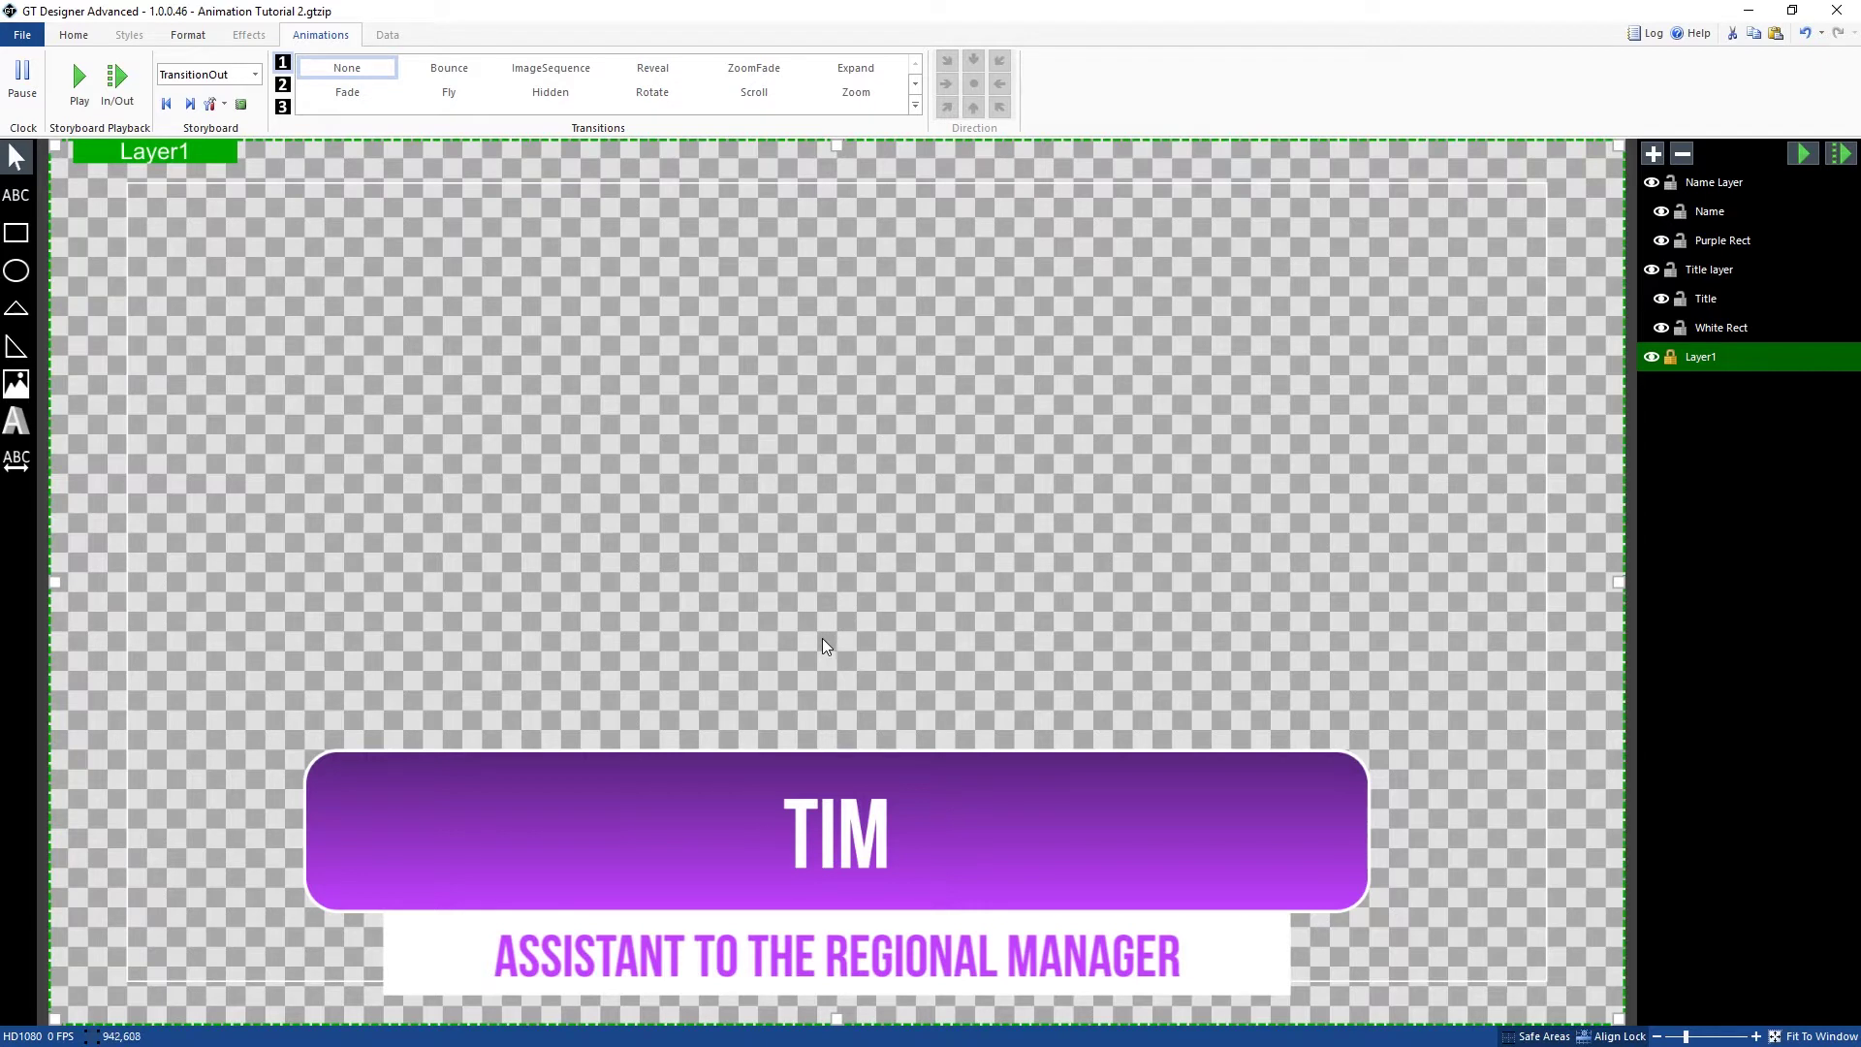
Step: Open the Animations settings and set the Storyboard dropdown to TransitionIn
{"action": "left_click", "coordinate": [320, 34]}
{"action": "left_click", "coordinate": [255, 75]}
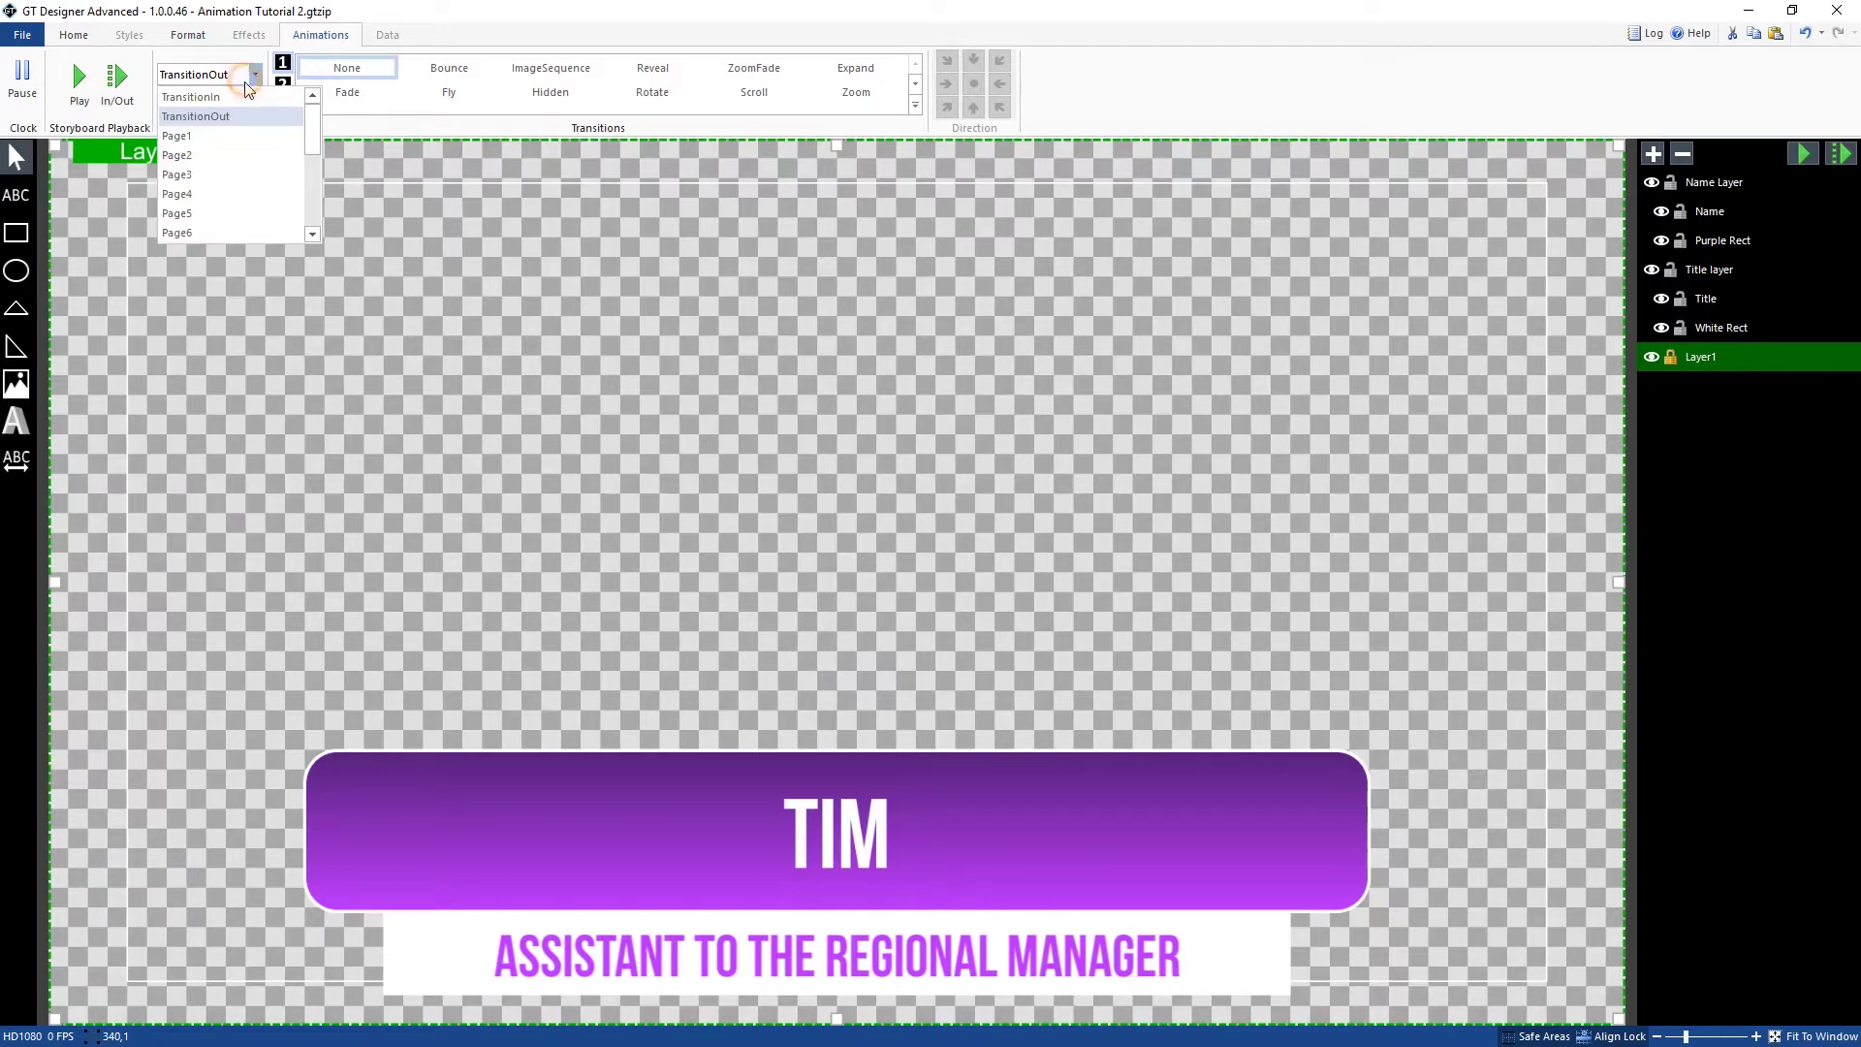
{"action": "left_click", "coordinate": [213, 97]}
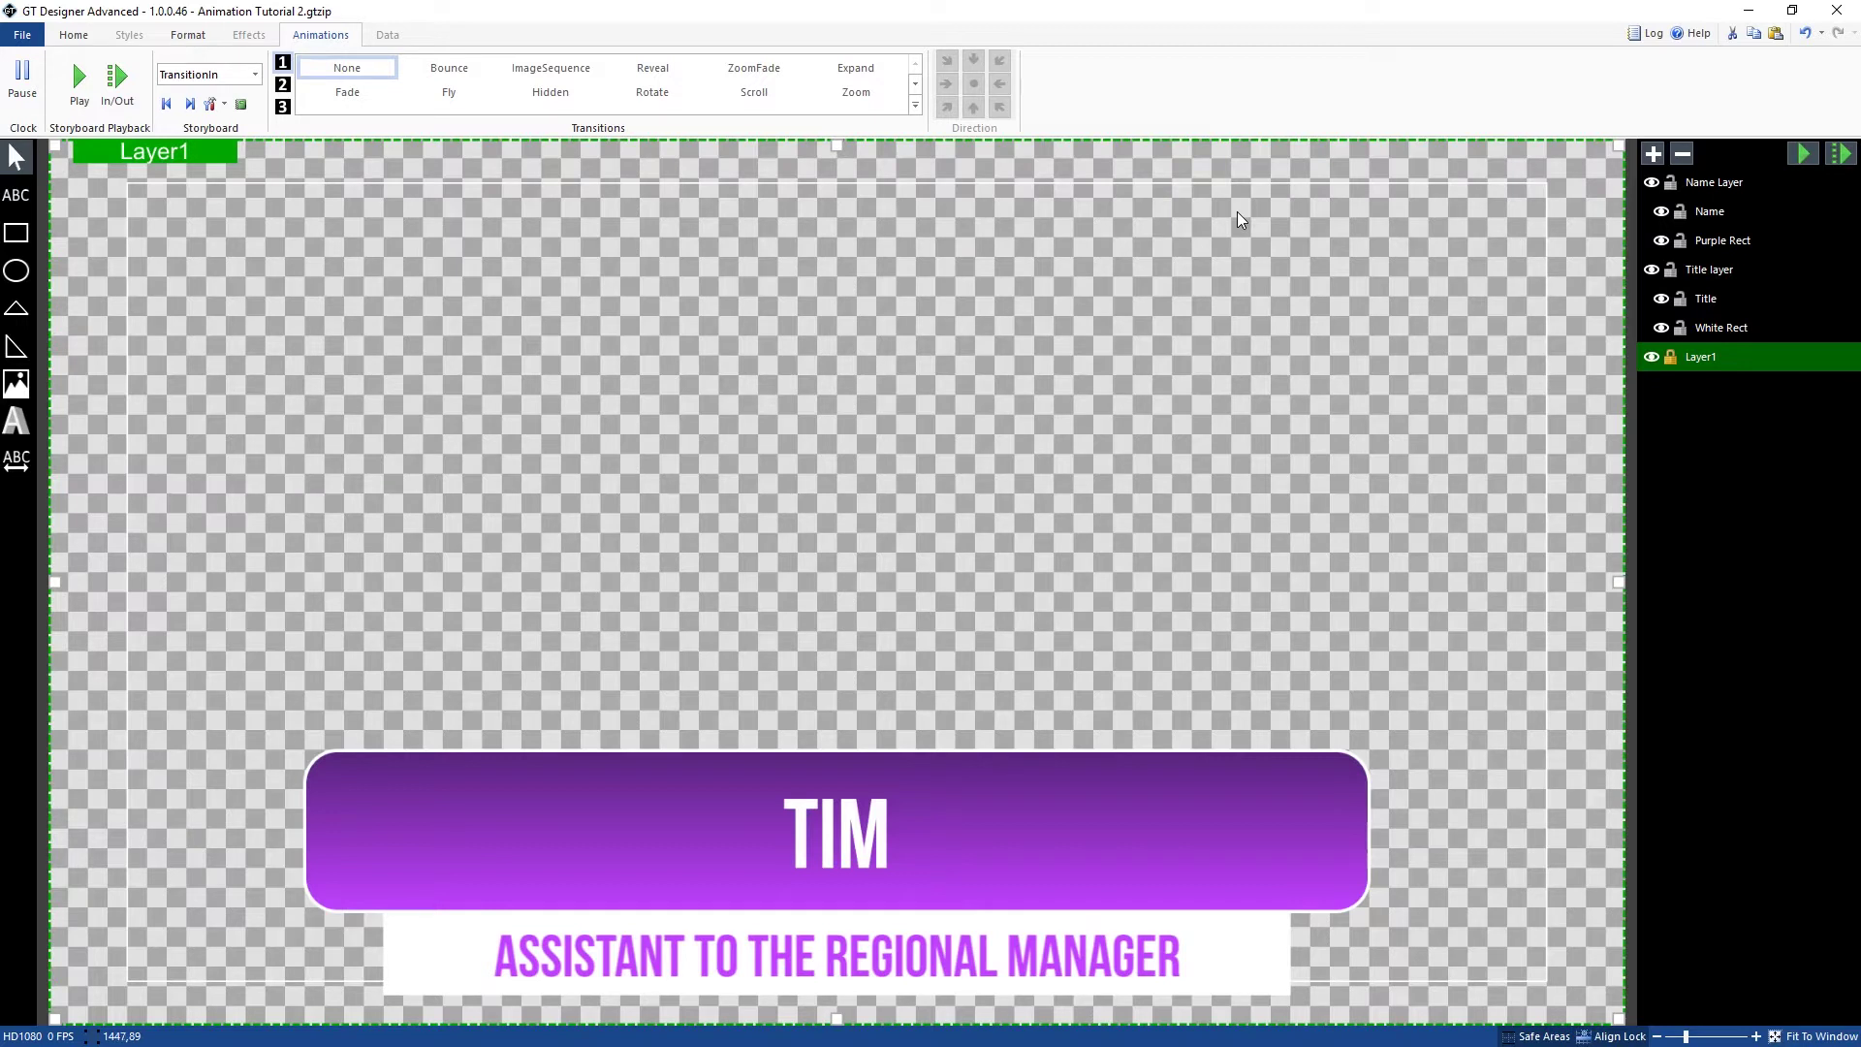
{"action": "left_click", "coordinate": [211, 74]}
{"action": "left_click_drag", "start_coordinate": [312, 154], "coordinate": [323, 111]}
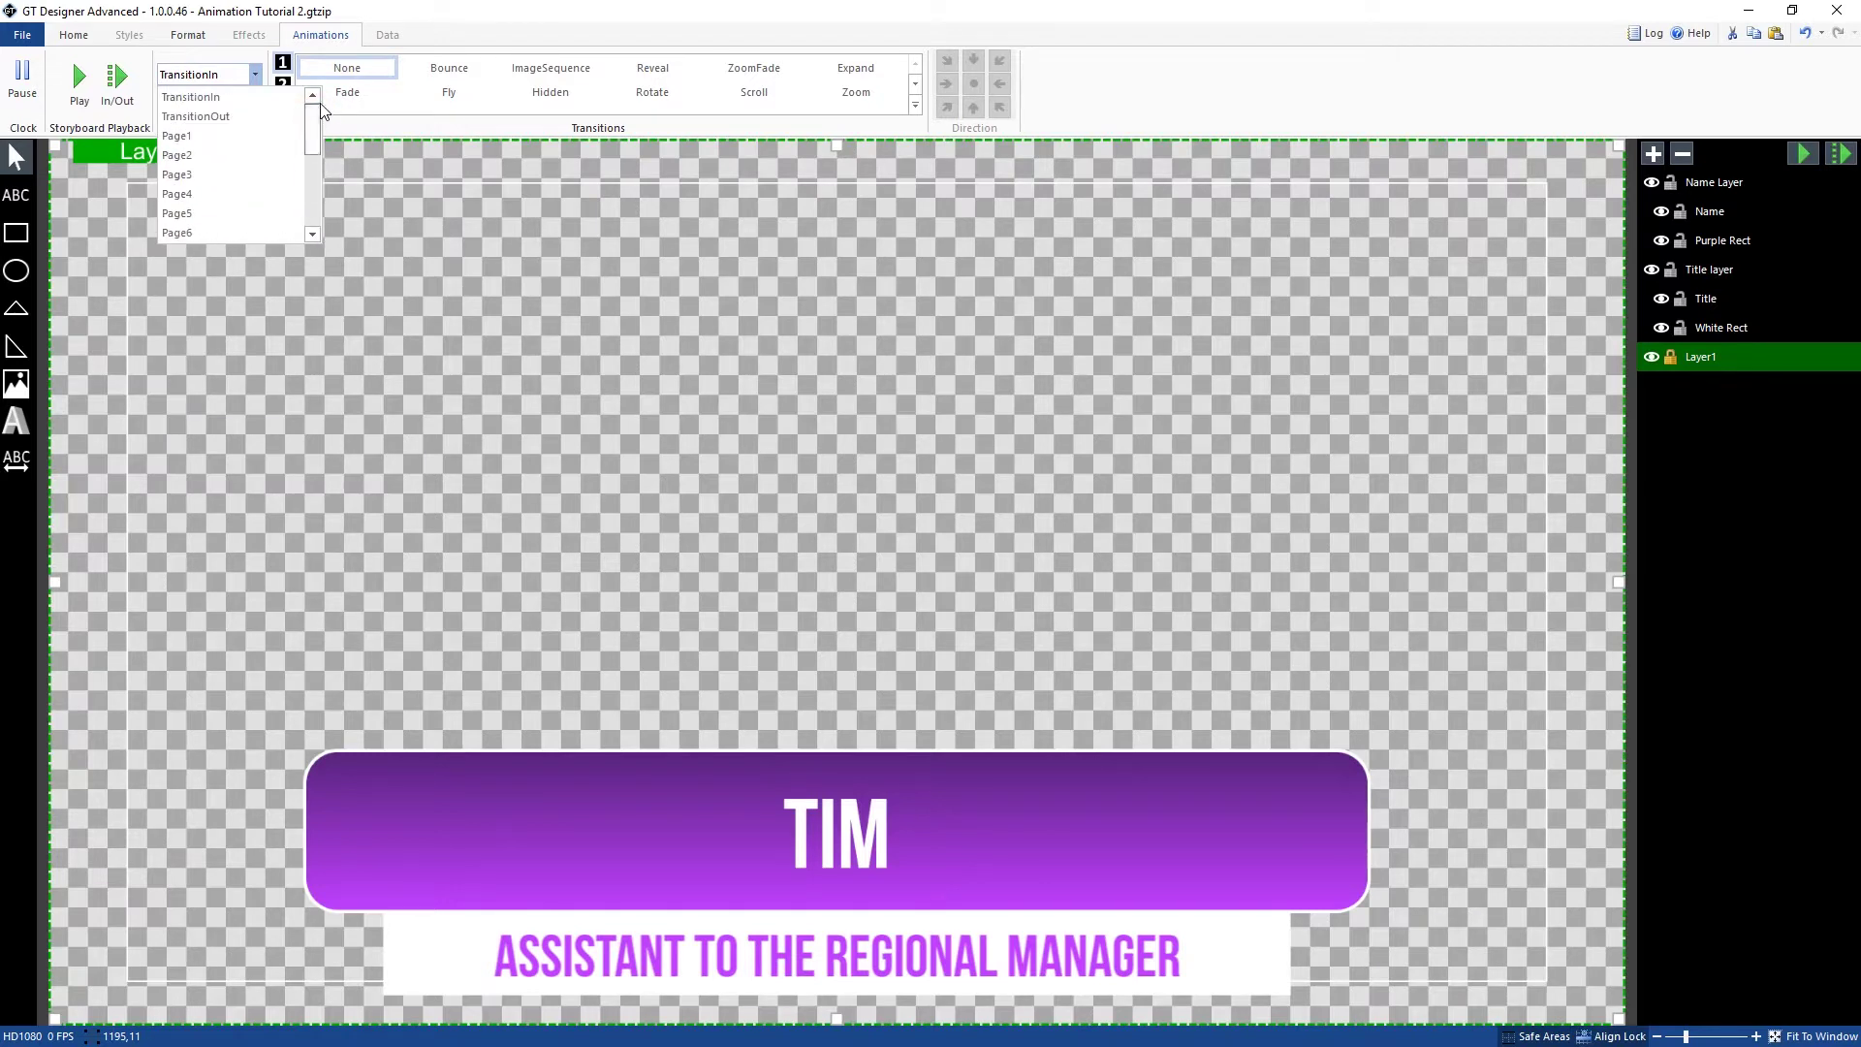
{"action": "left_click", "coordinate": [201, 97]}
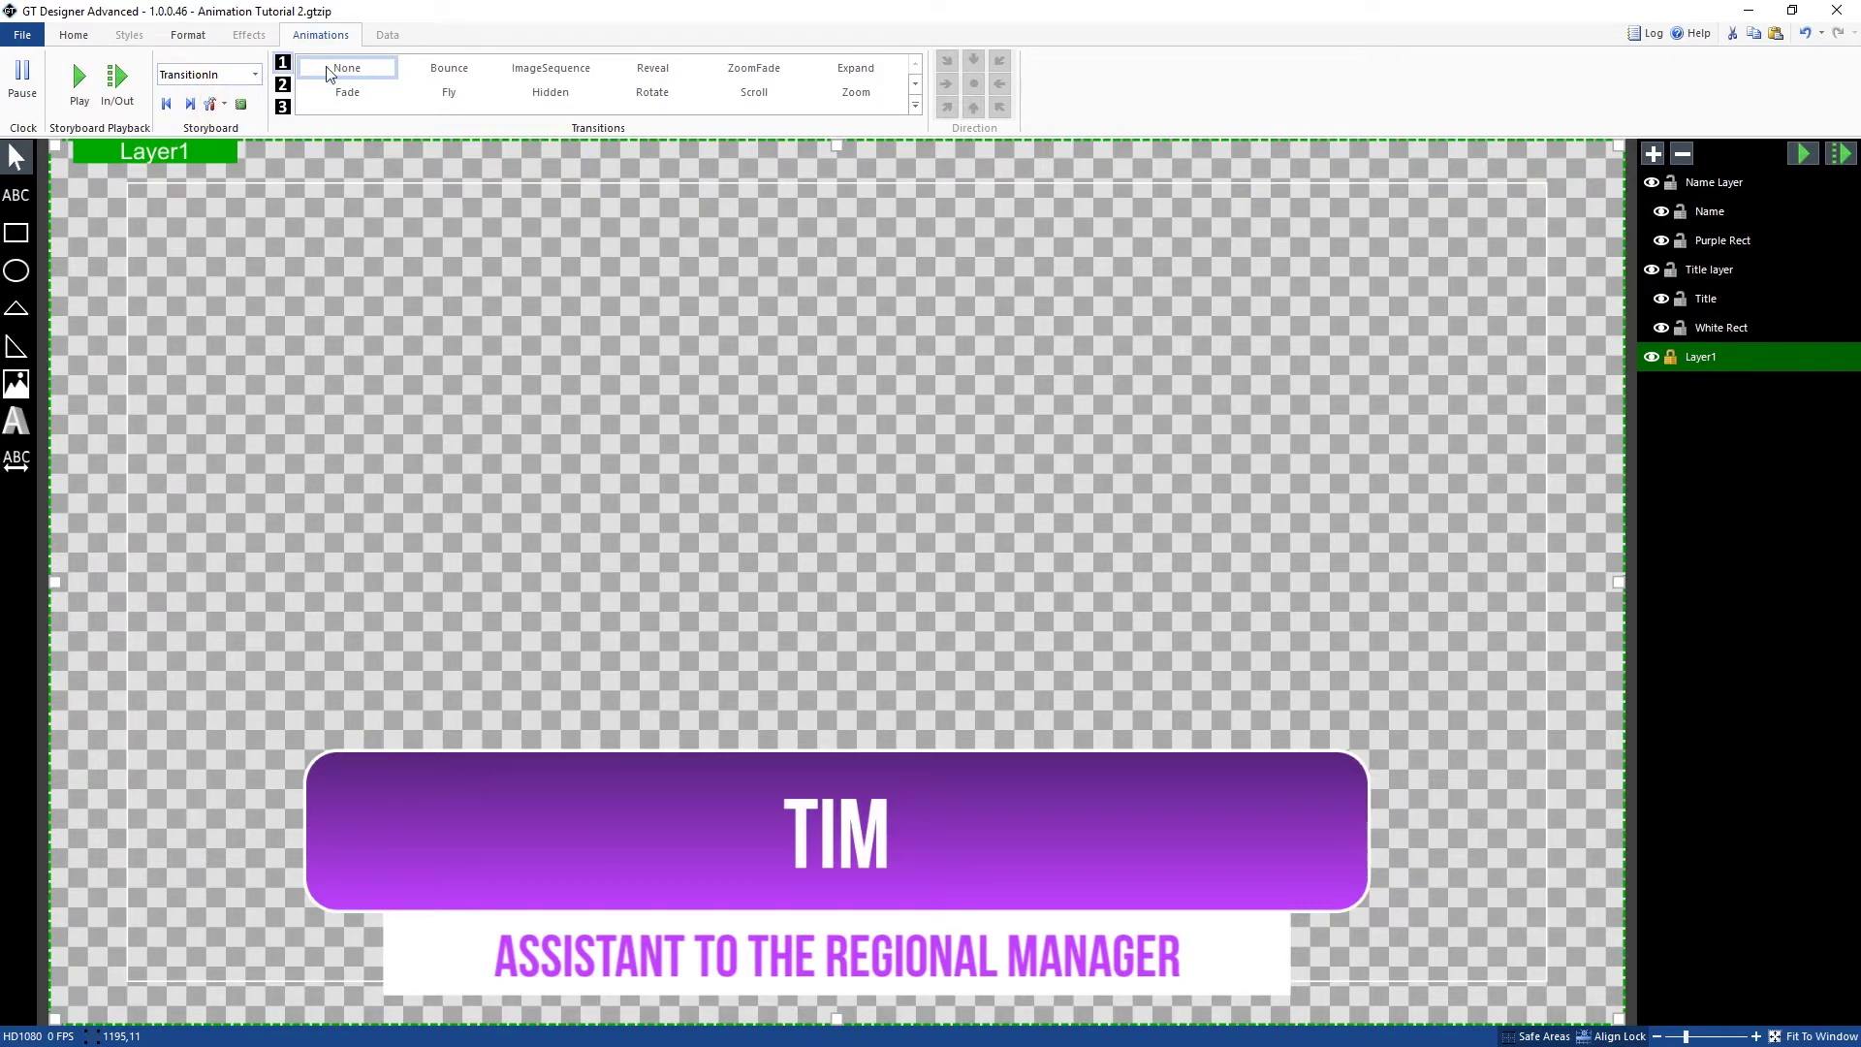
Step: Select the Name Layer and apply a Fade transition (delay 0, duration 0.5, Linear)
{"action": "left_click", "coordinate": [374, 72]}
{"action": "left_click", "coordinate": [1713, 186]}
{"action": "left_click", "coordinate": [347, 93]}
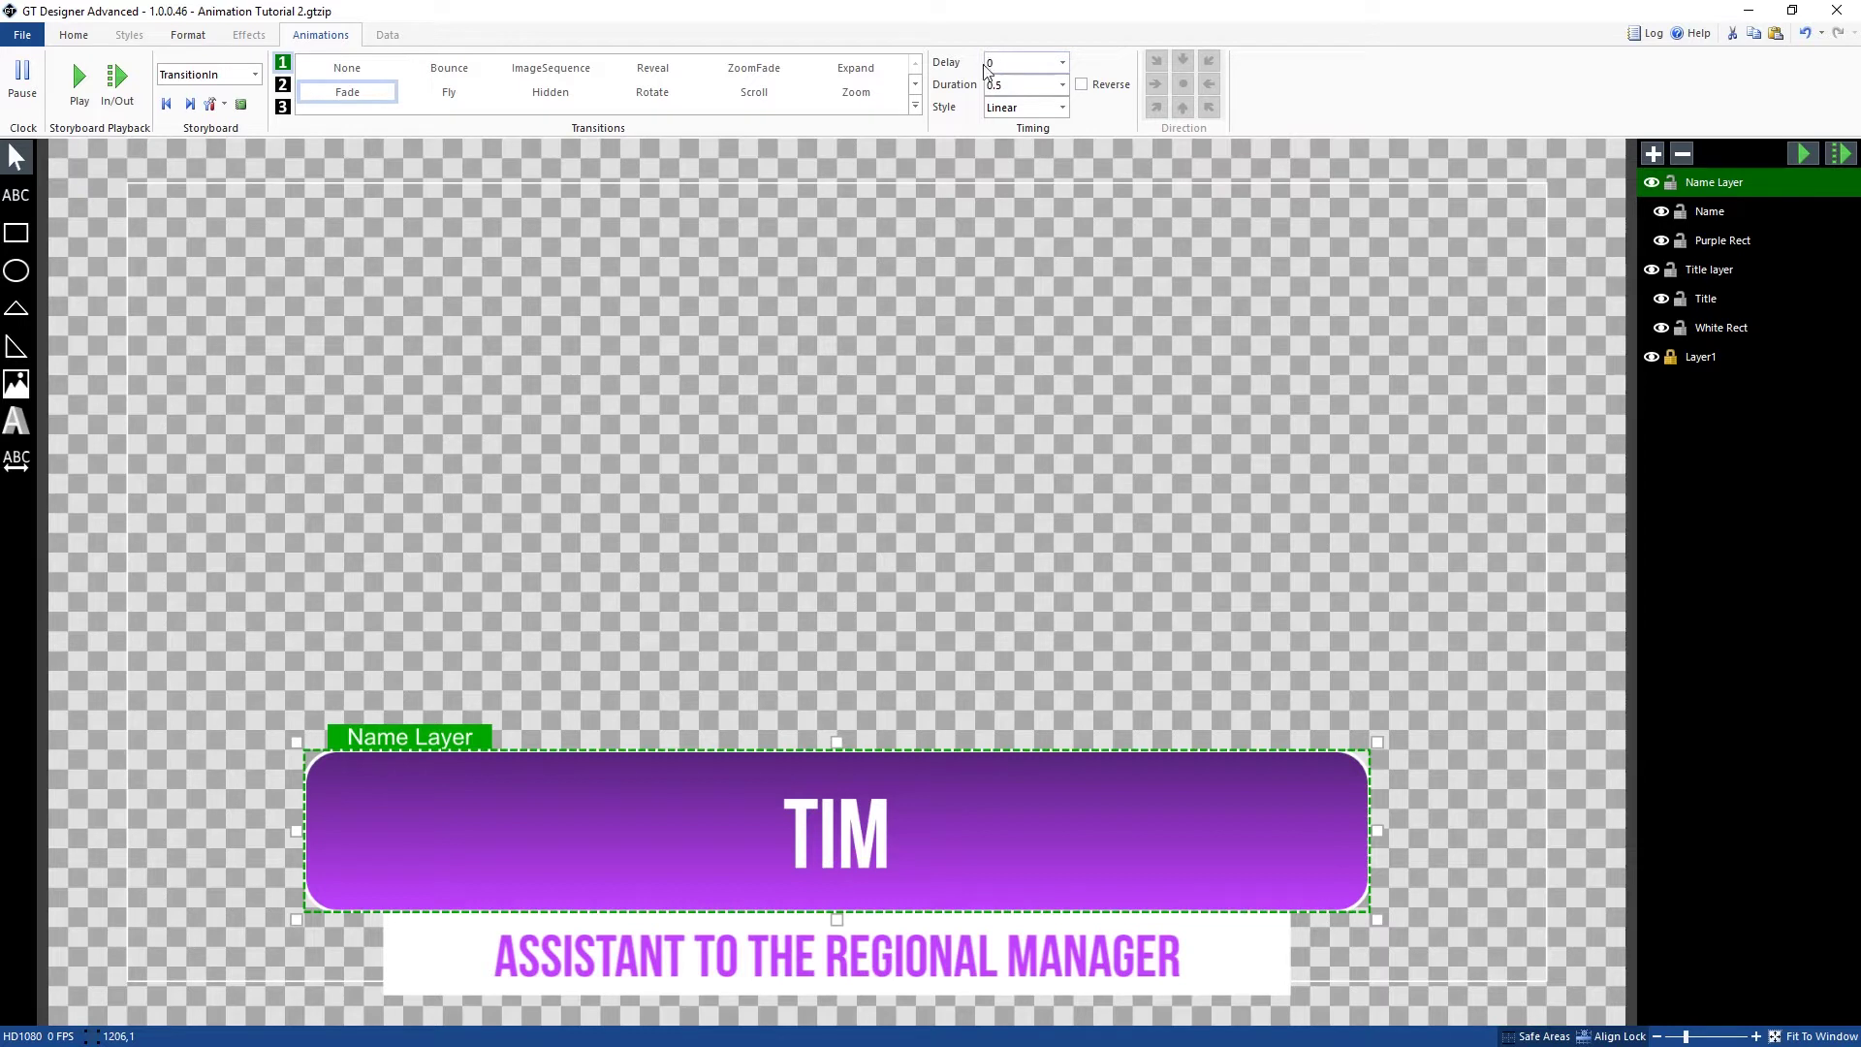
Step: Keep Linear timing and swap the Name Layer's Fade entrance for Fly
{"action": "left_click", "coordinate": [1019, 109]}
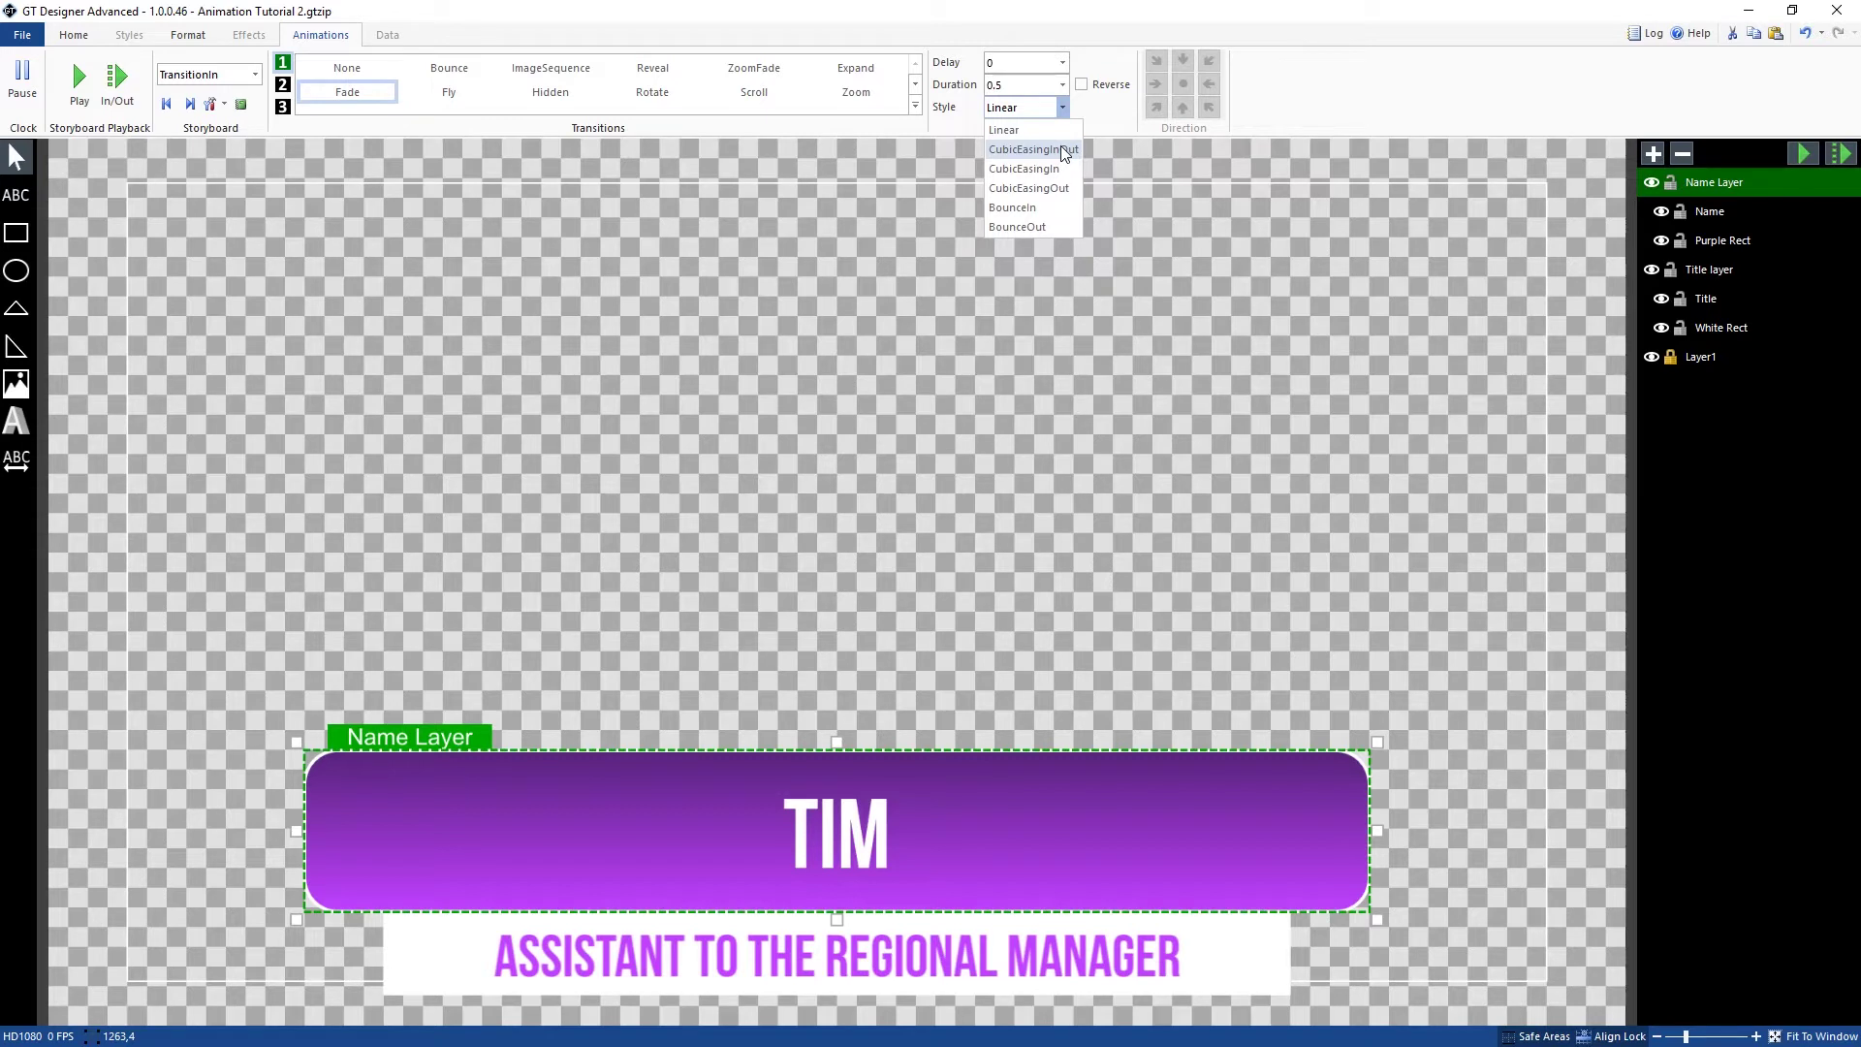
{"action": "left_click", "coordinate": [1109, 133]}
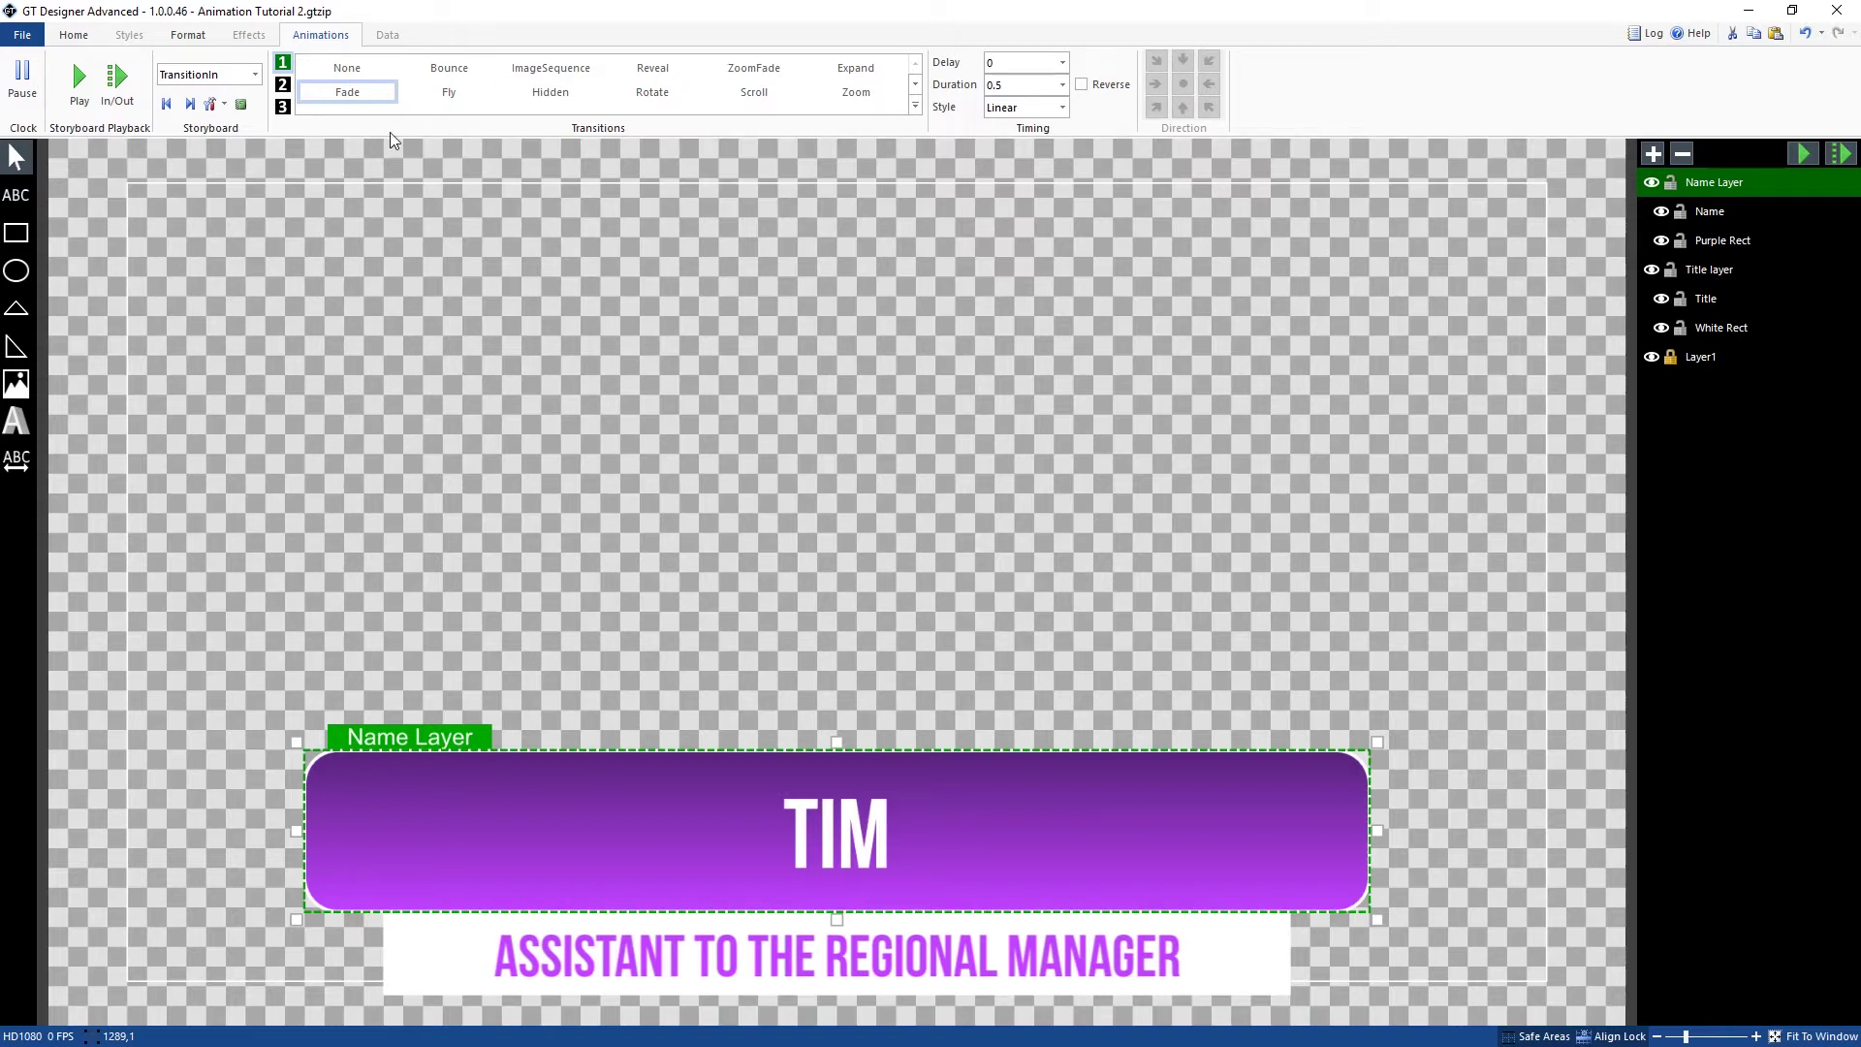
{"action": "left_click", "coordinate": [454, 97]}
{"action": "left_click", "coordinate": [451, 95]}
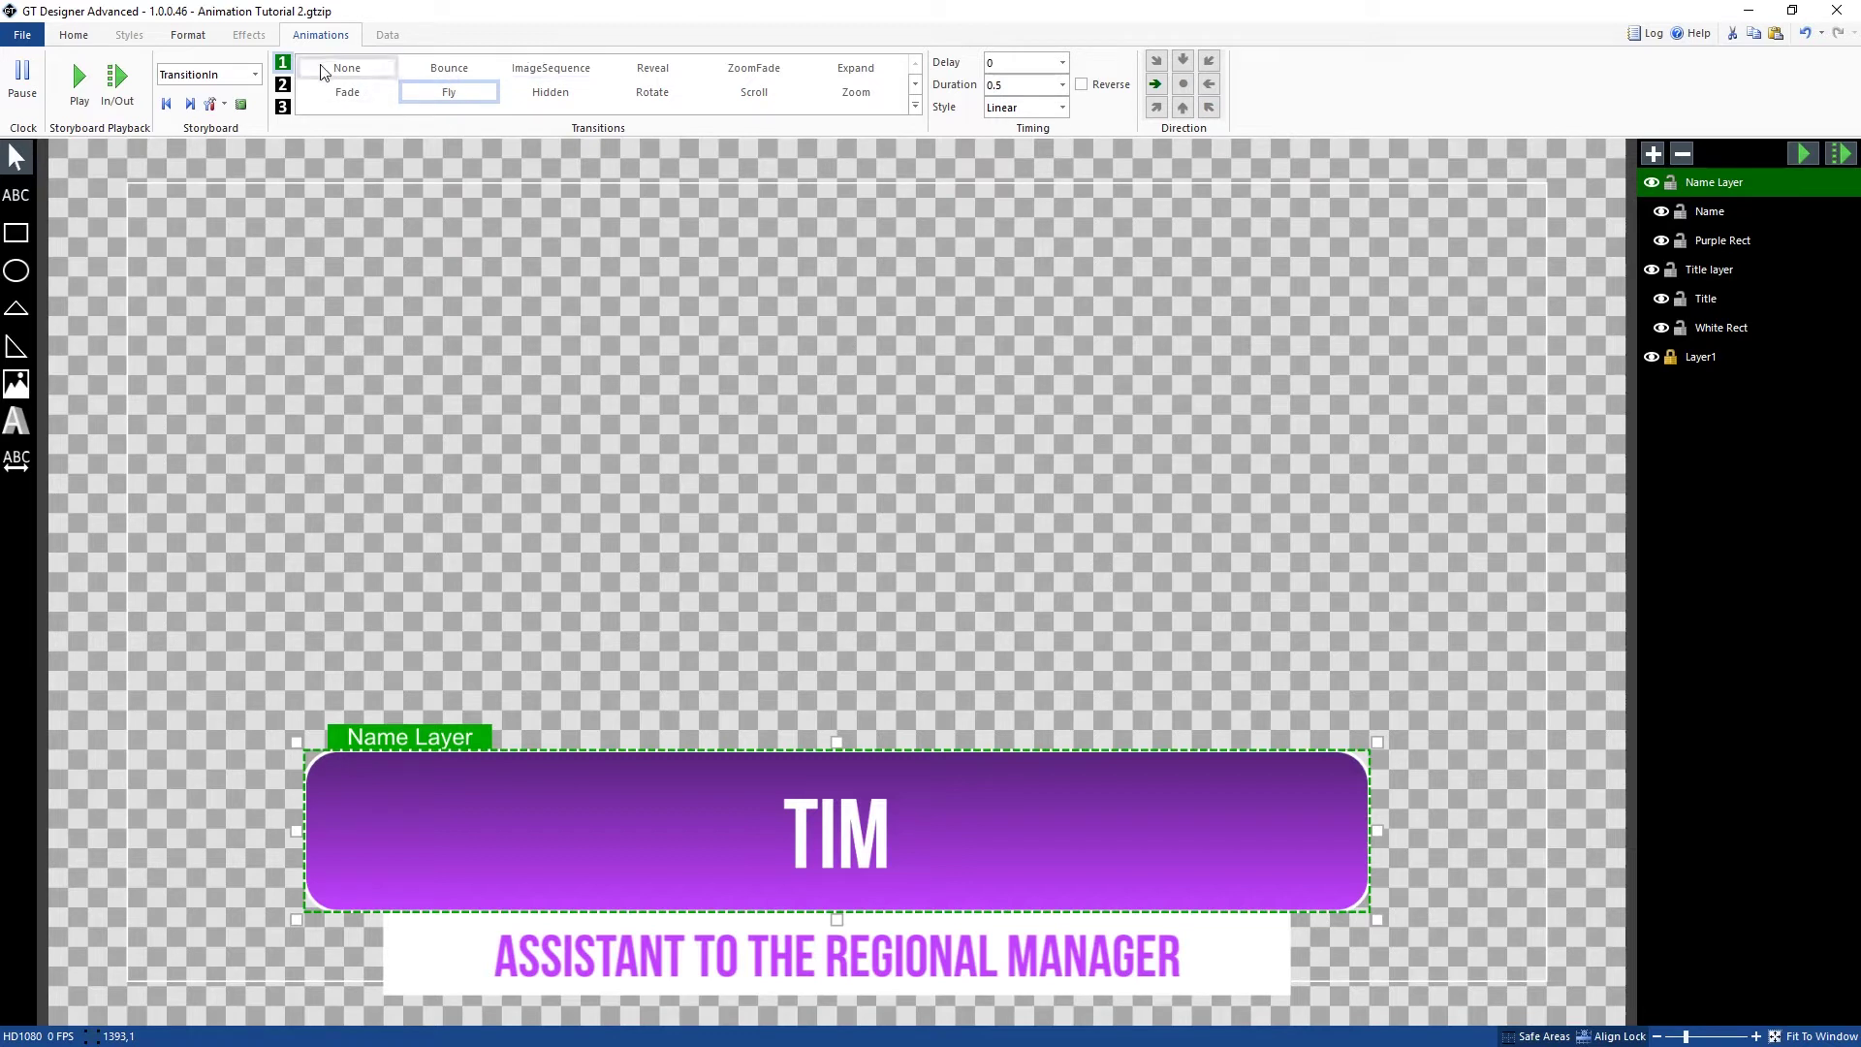
Step: Set the transition to None, then cycle through Name, Purple Rect and Name Layer selections
{"action": "left_click", "coordinate": [366, 72]}
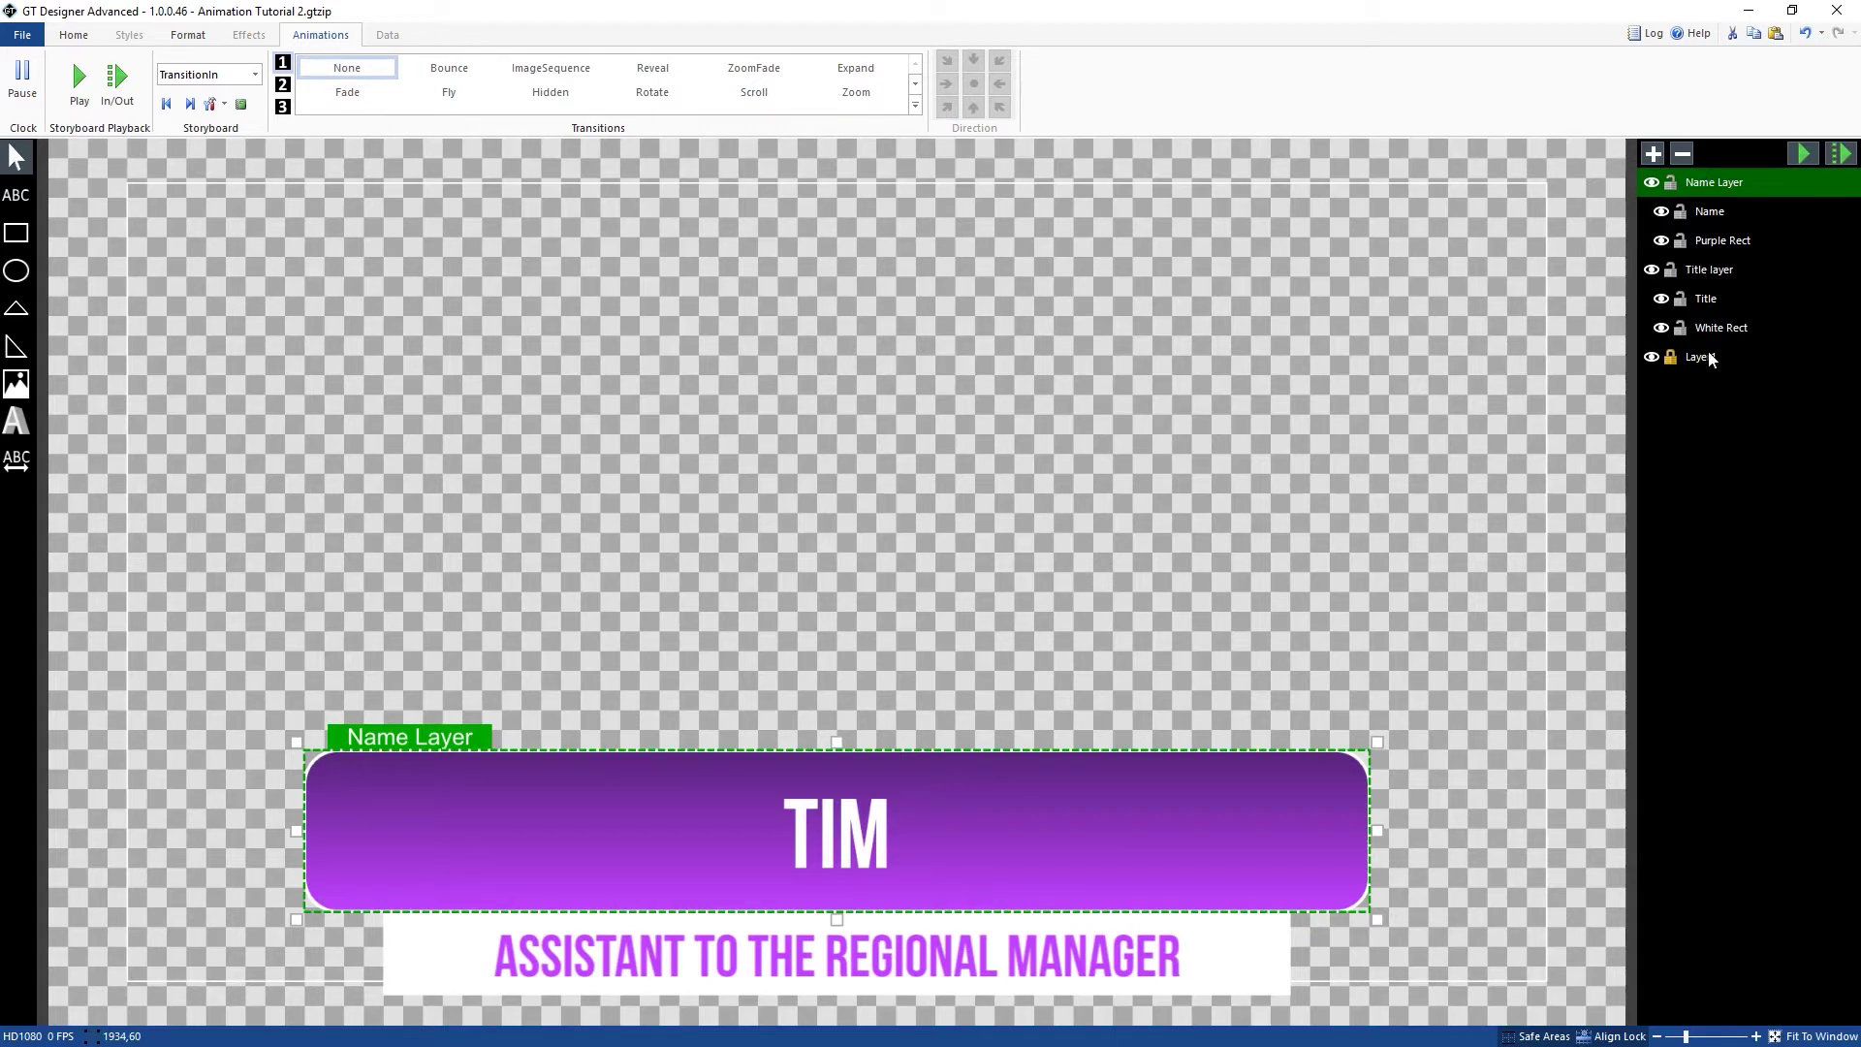
{"action": "left_click", "coordinate": [1748, 210]}
{"action": "left_click", "coordinate": [1759, 242]}
{"action": "left_click", "coordinate": [1745, 184]}
{"action": "left_click", "coordinate": [1730, 211]}
{"action": "left_click", "coordinate": [1745, 242]}
{"action": "left_click", "coordinate": [1740, 215]}
{"action": "left_click", "coordinate": [1747, 176]}
{"action": "left_click", "coordinate": [257, 75]}
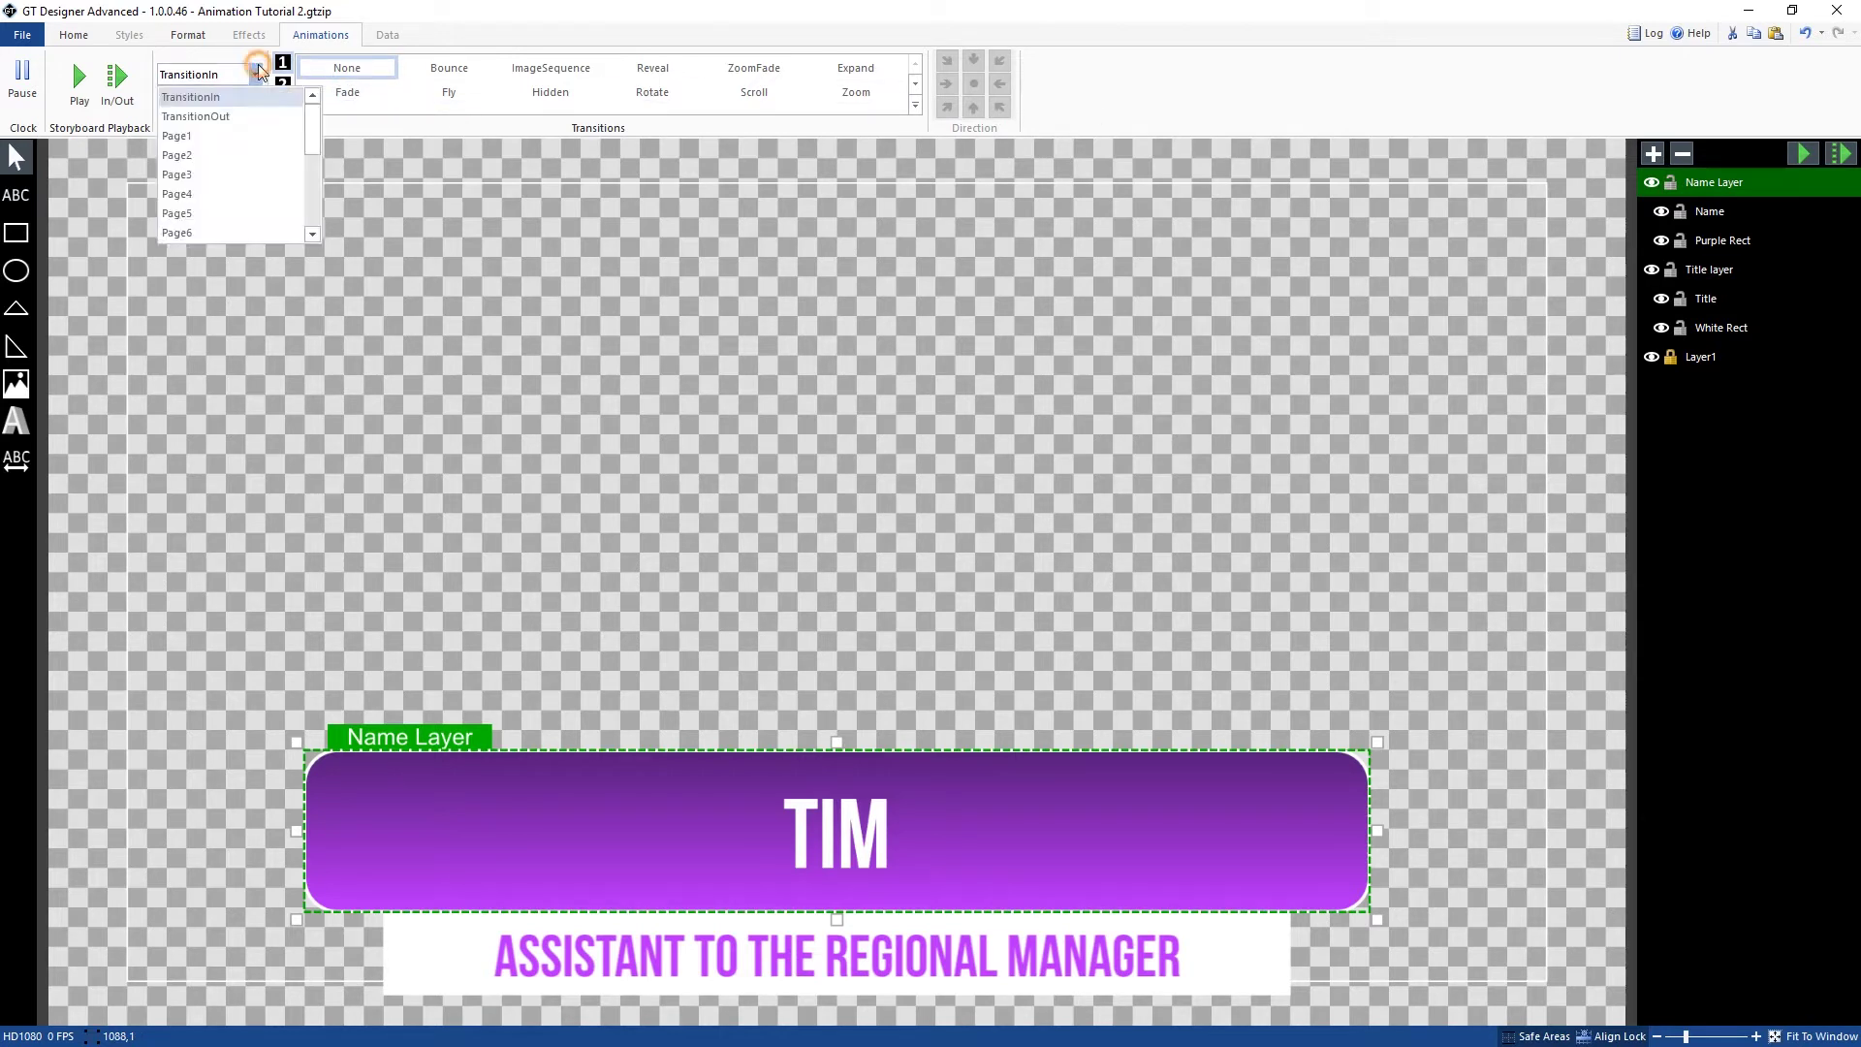
Step: Keep TransitionIn and reapply Fade to the Name Layer, 0.5 seconds with no delay
{"action": "left_click", "coordinate": [251, 96]}
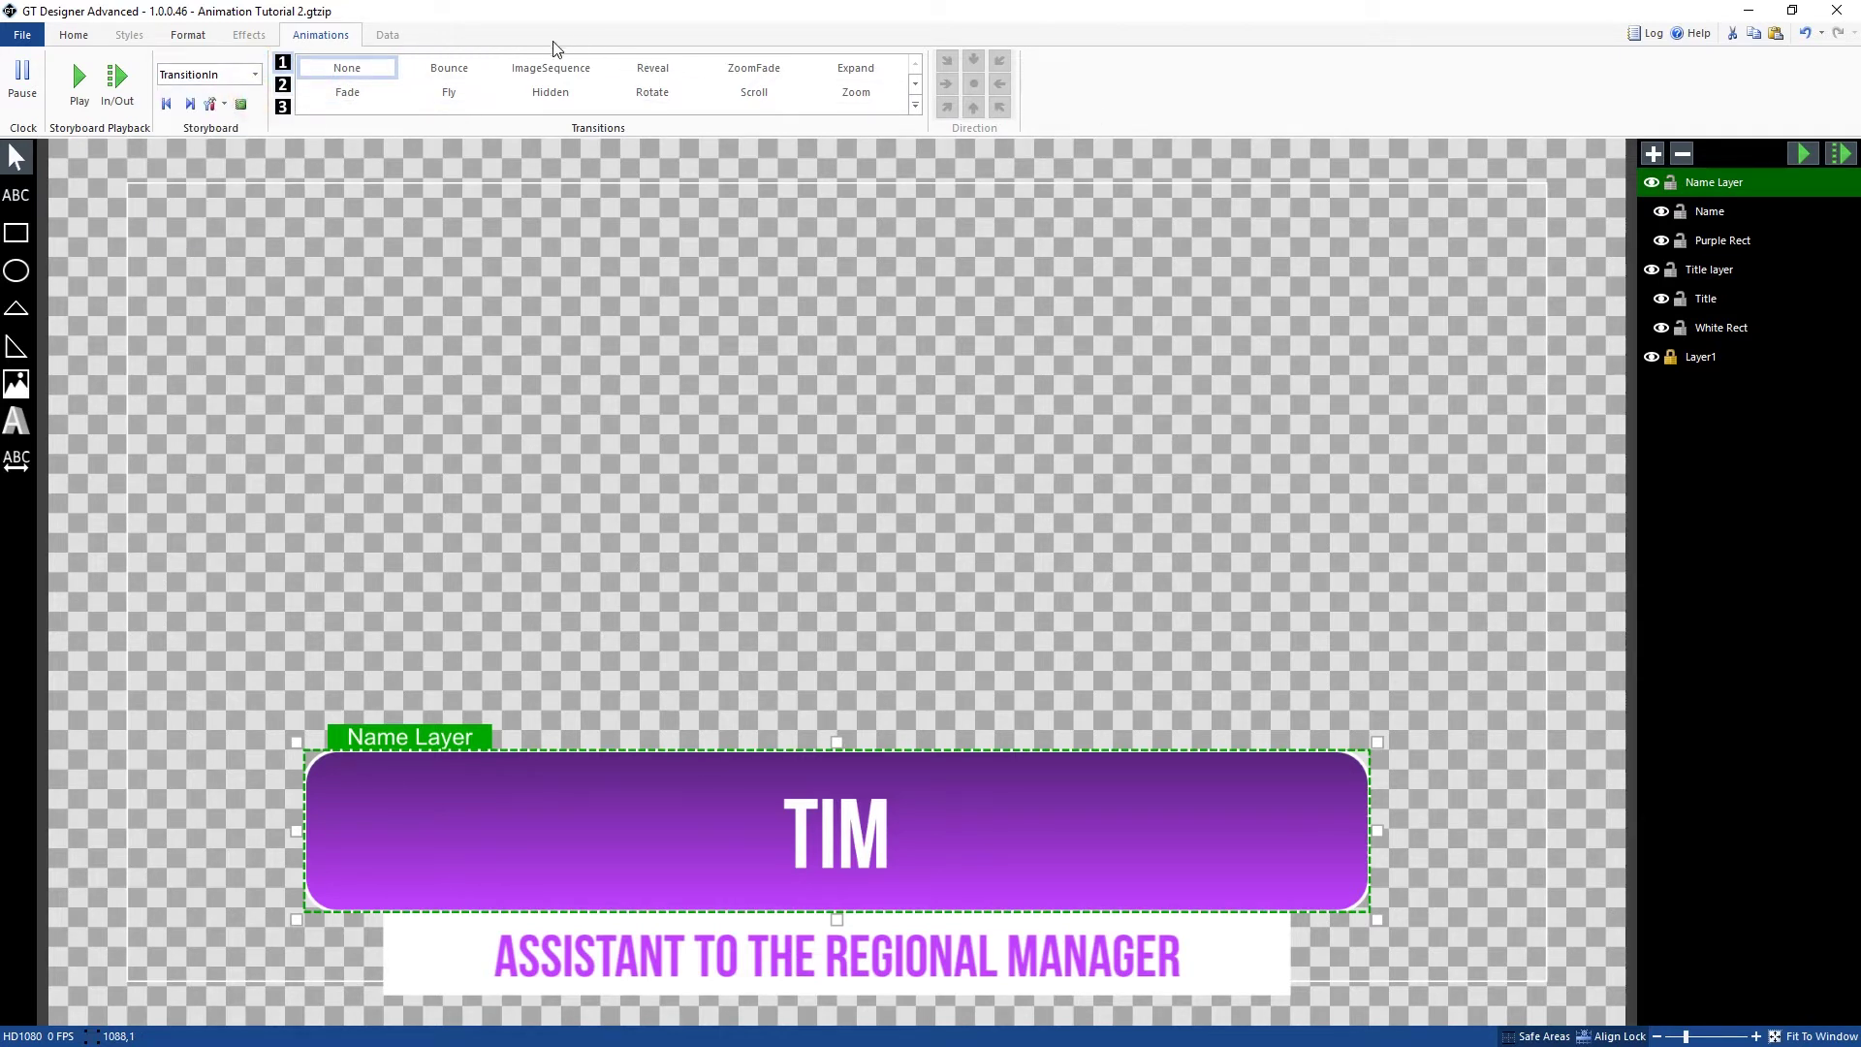
{"action": "left_click", "coordinate": [367, 94]}
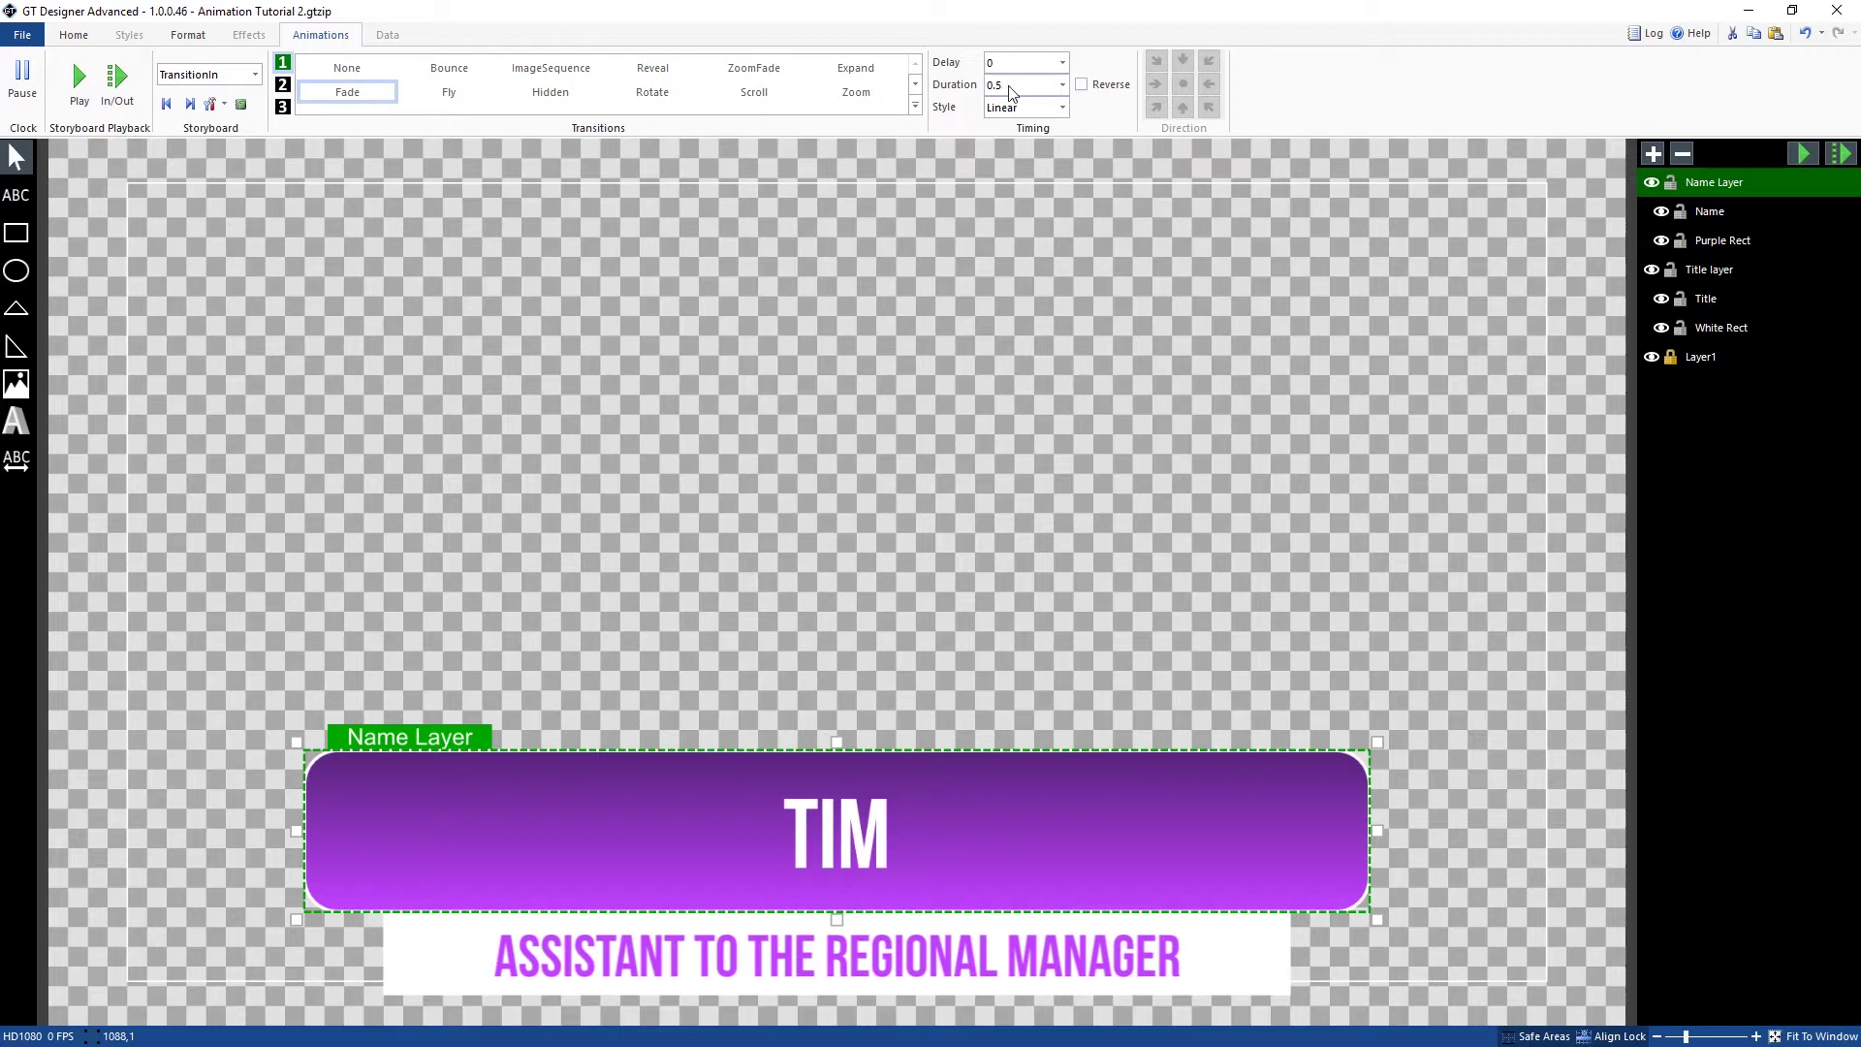
Step: Add Rotate as transition step 2 and Fly as step 3 after the Fade
{"action": "left_click", "coordinate": [286, 89]}
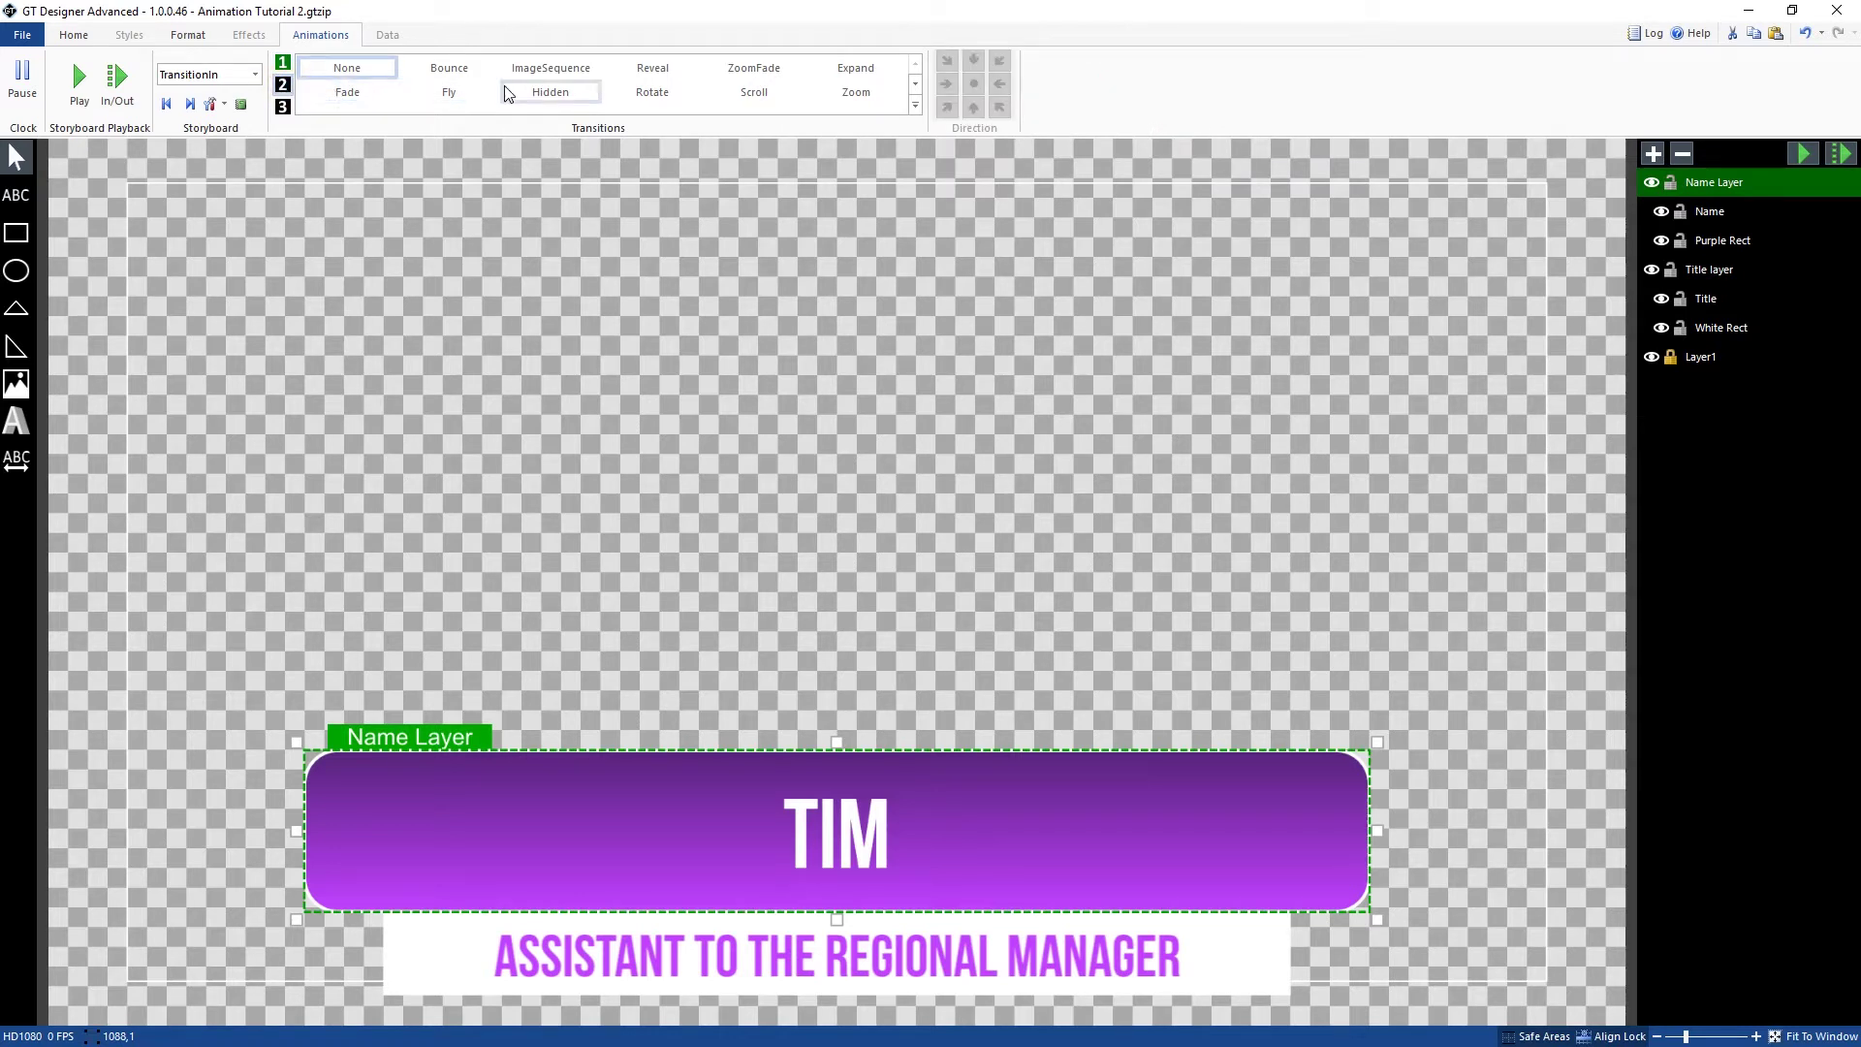
{"action": "left_click", "coordinate": [632, 94]}
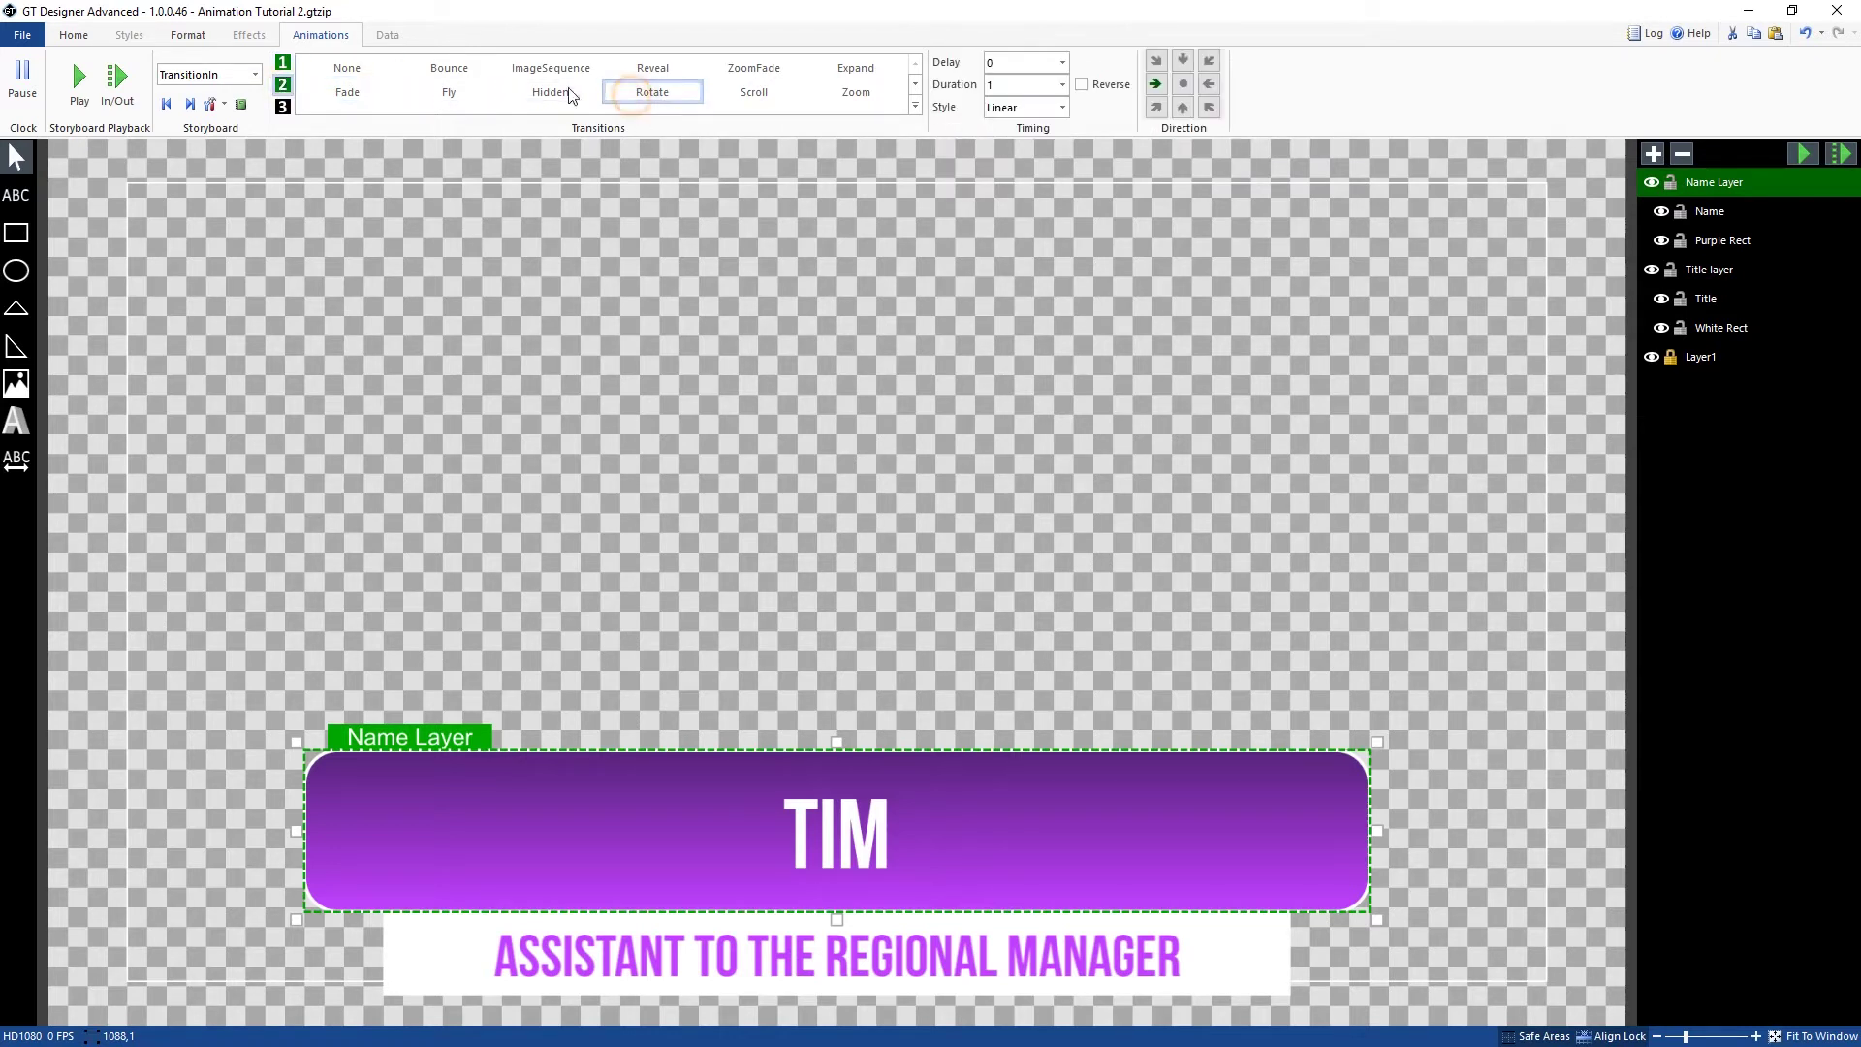
{"action": "left_click", "coordinate": [283, 105]}
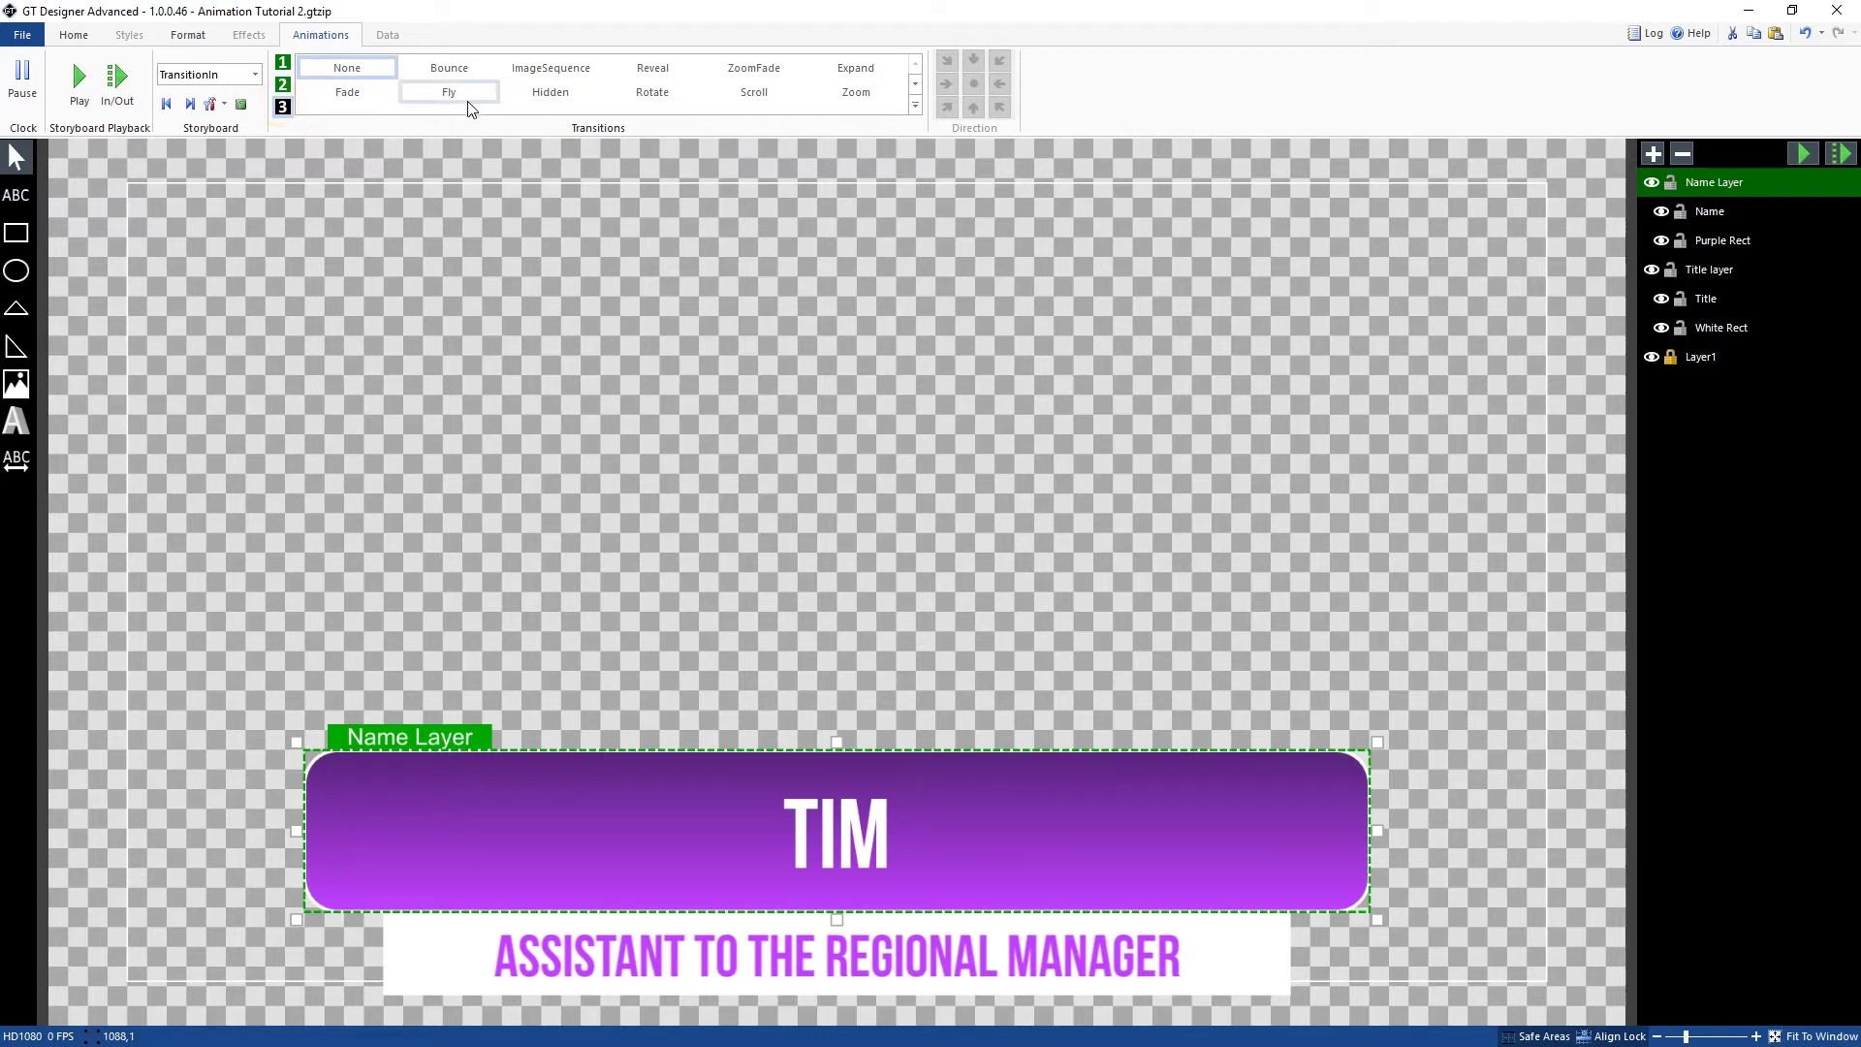
{"action": "left_click", "coordinate": [463, 100]}
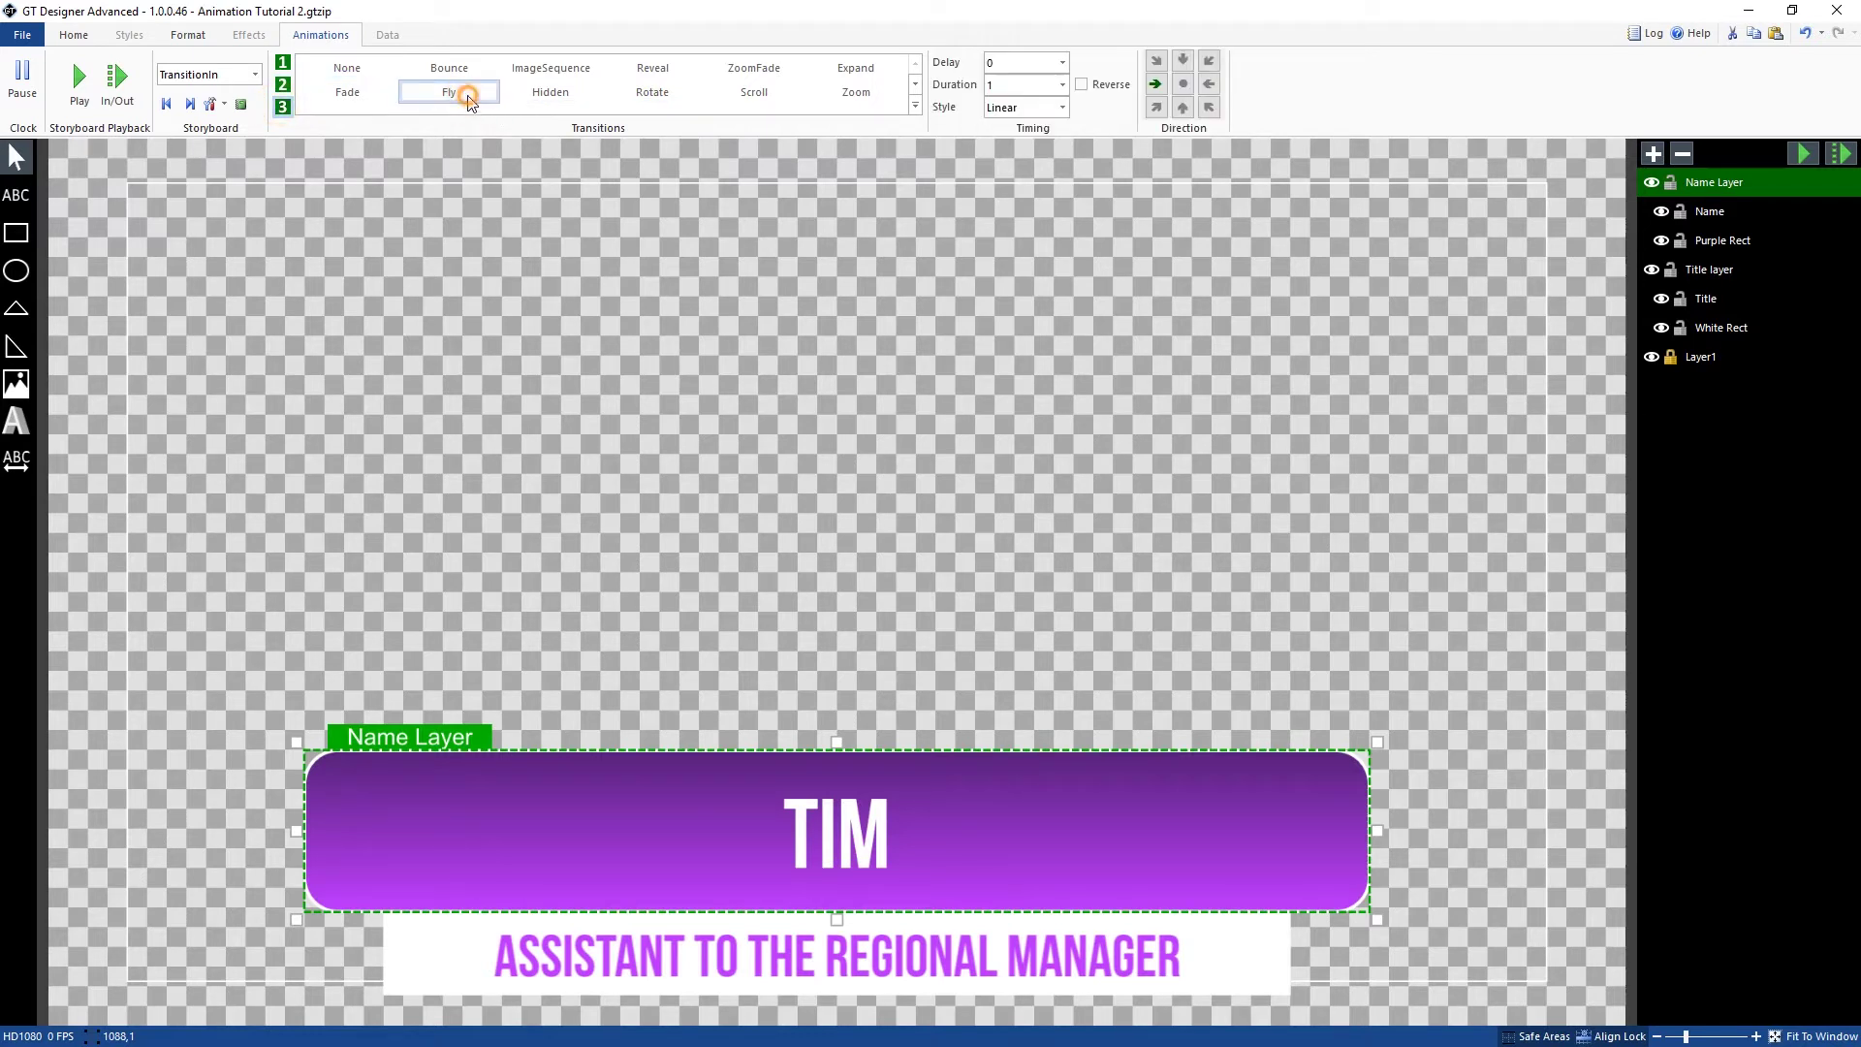
Step: Review each transition step's settings, ending on step 1's Fade
{"action": "left_click", "coordinate": [283, 85]}
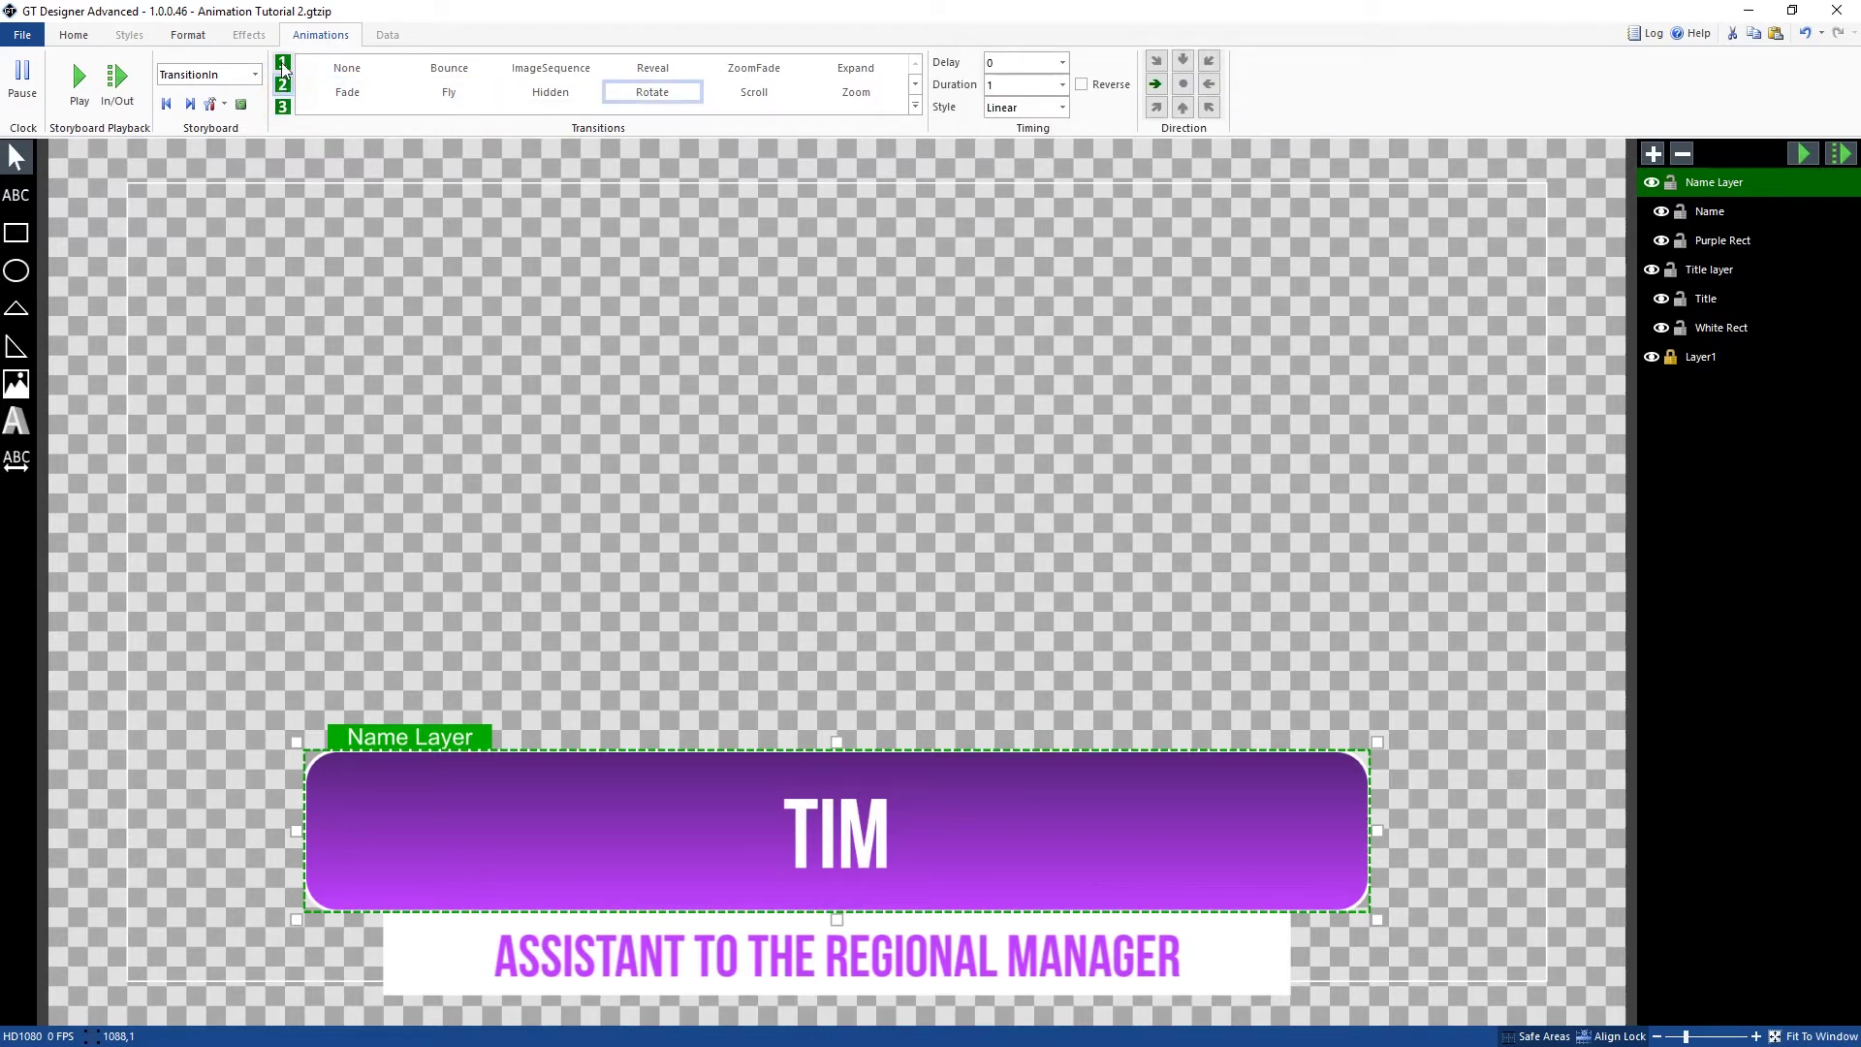
{"action": "left_click", "coordinate": [283, 62]}
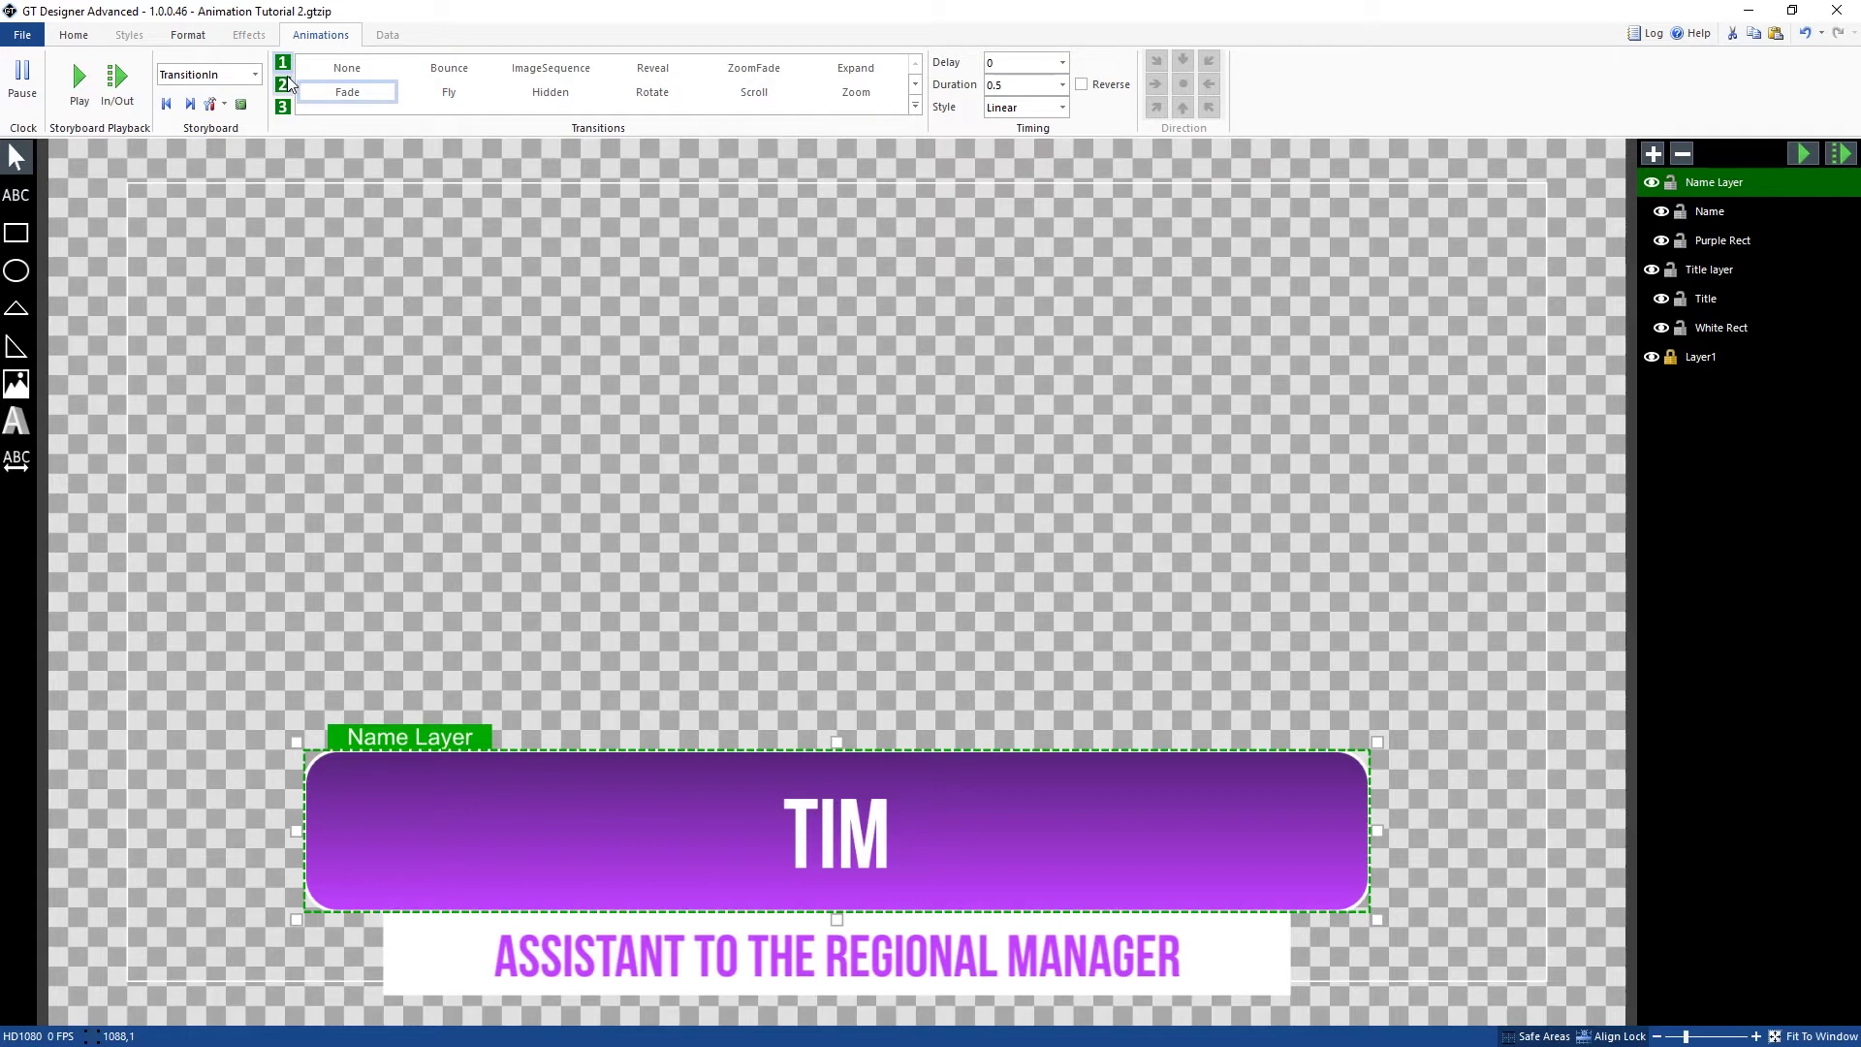
{"action": "left_click", "coordinate": [283, 106]}
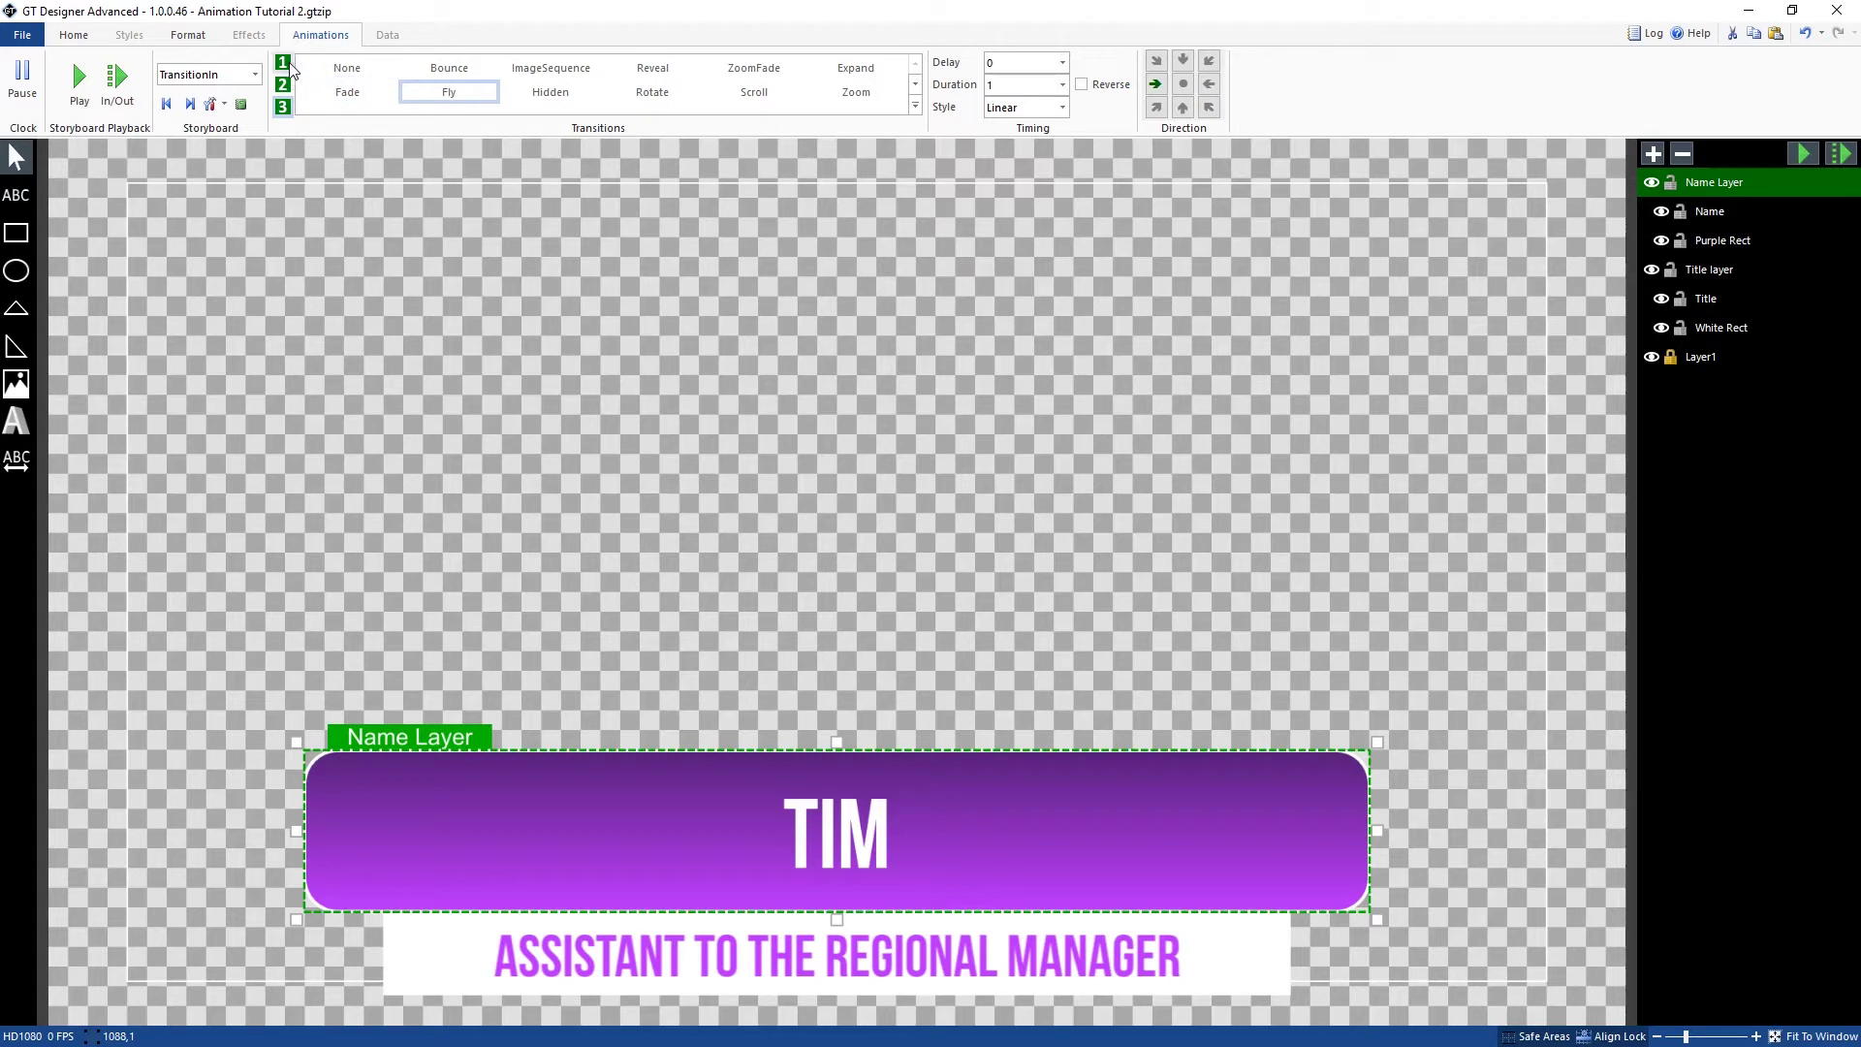
{"action": "left_click", "coordinate": [283, 63]}
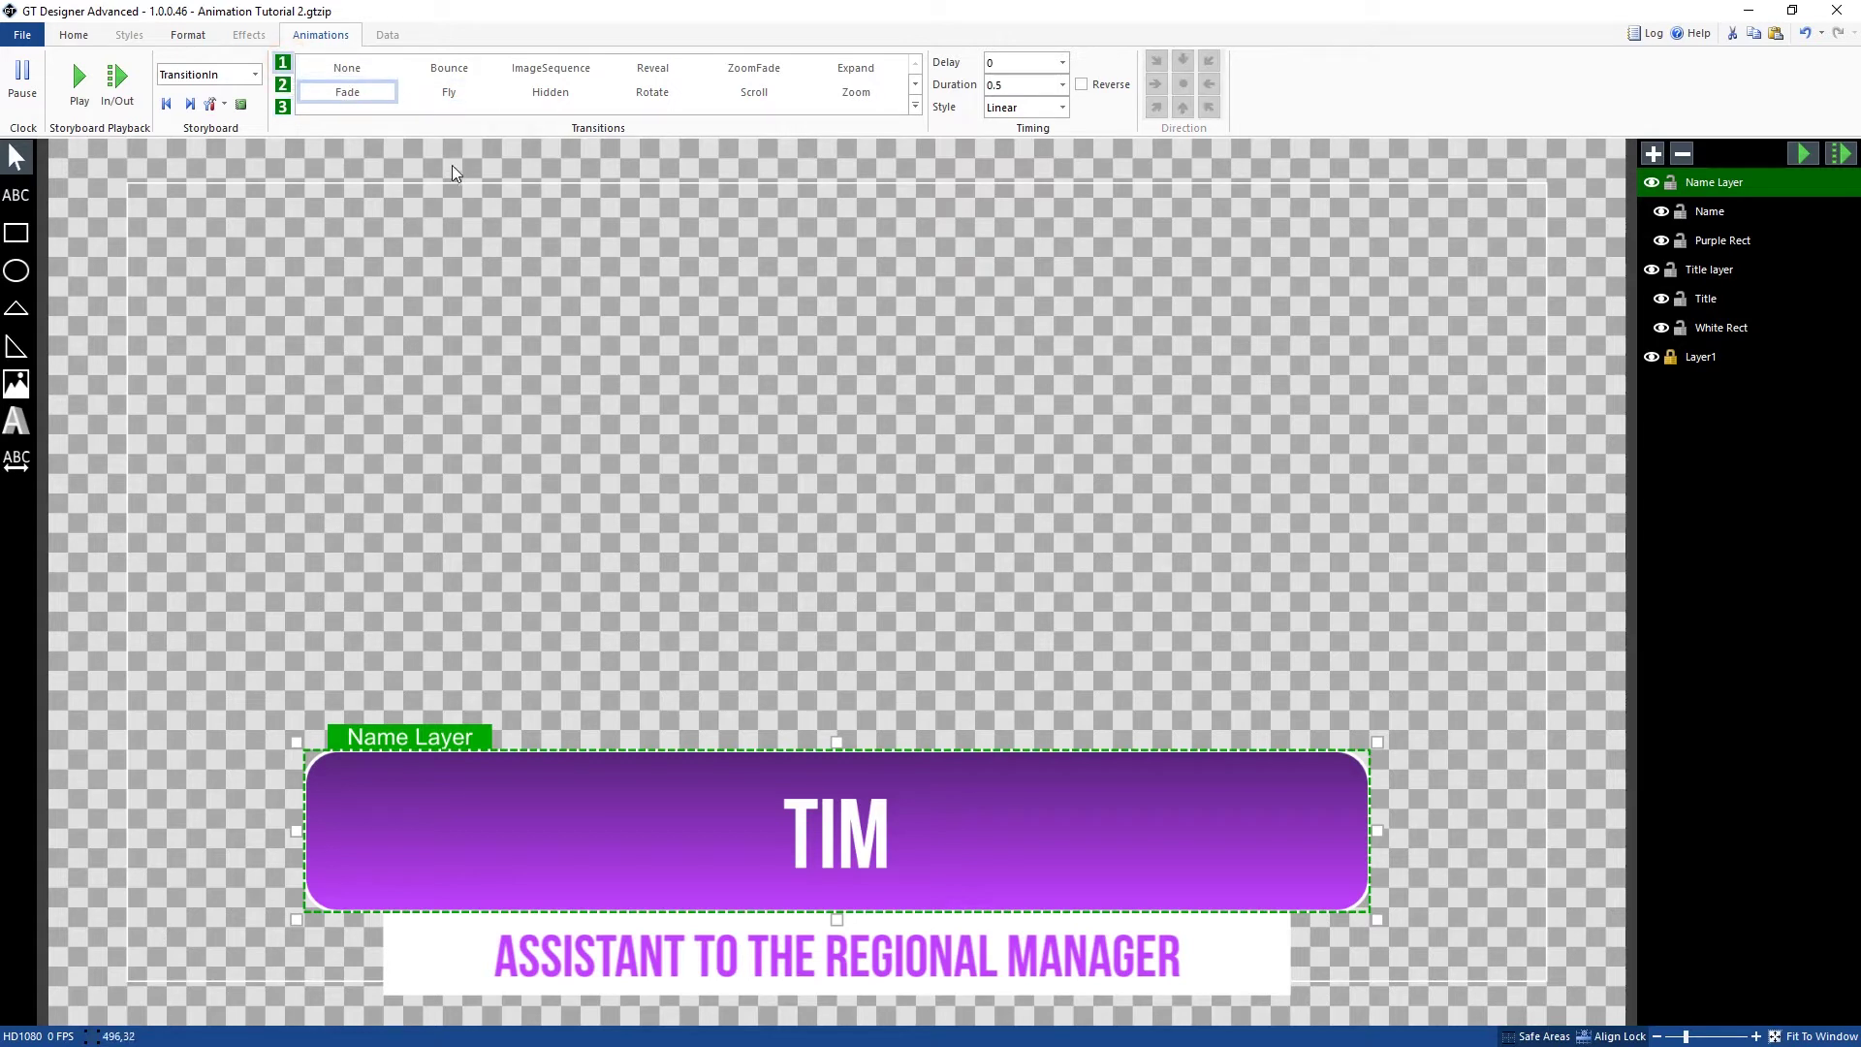
Step: Edit the Rotate step's delay and clear the third step's Fly to None
{"action": "left_click", "coordinate": [283, 86]}
{"action": "left_click", "coordinate": [1008, 62]}
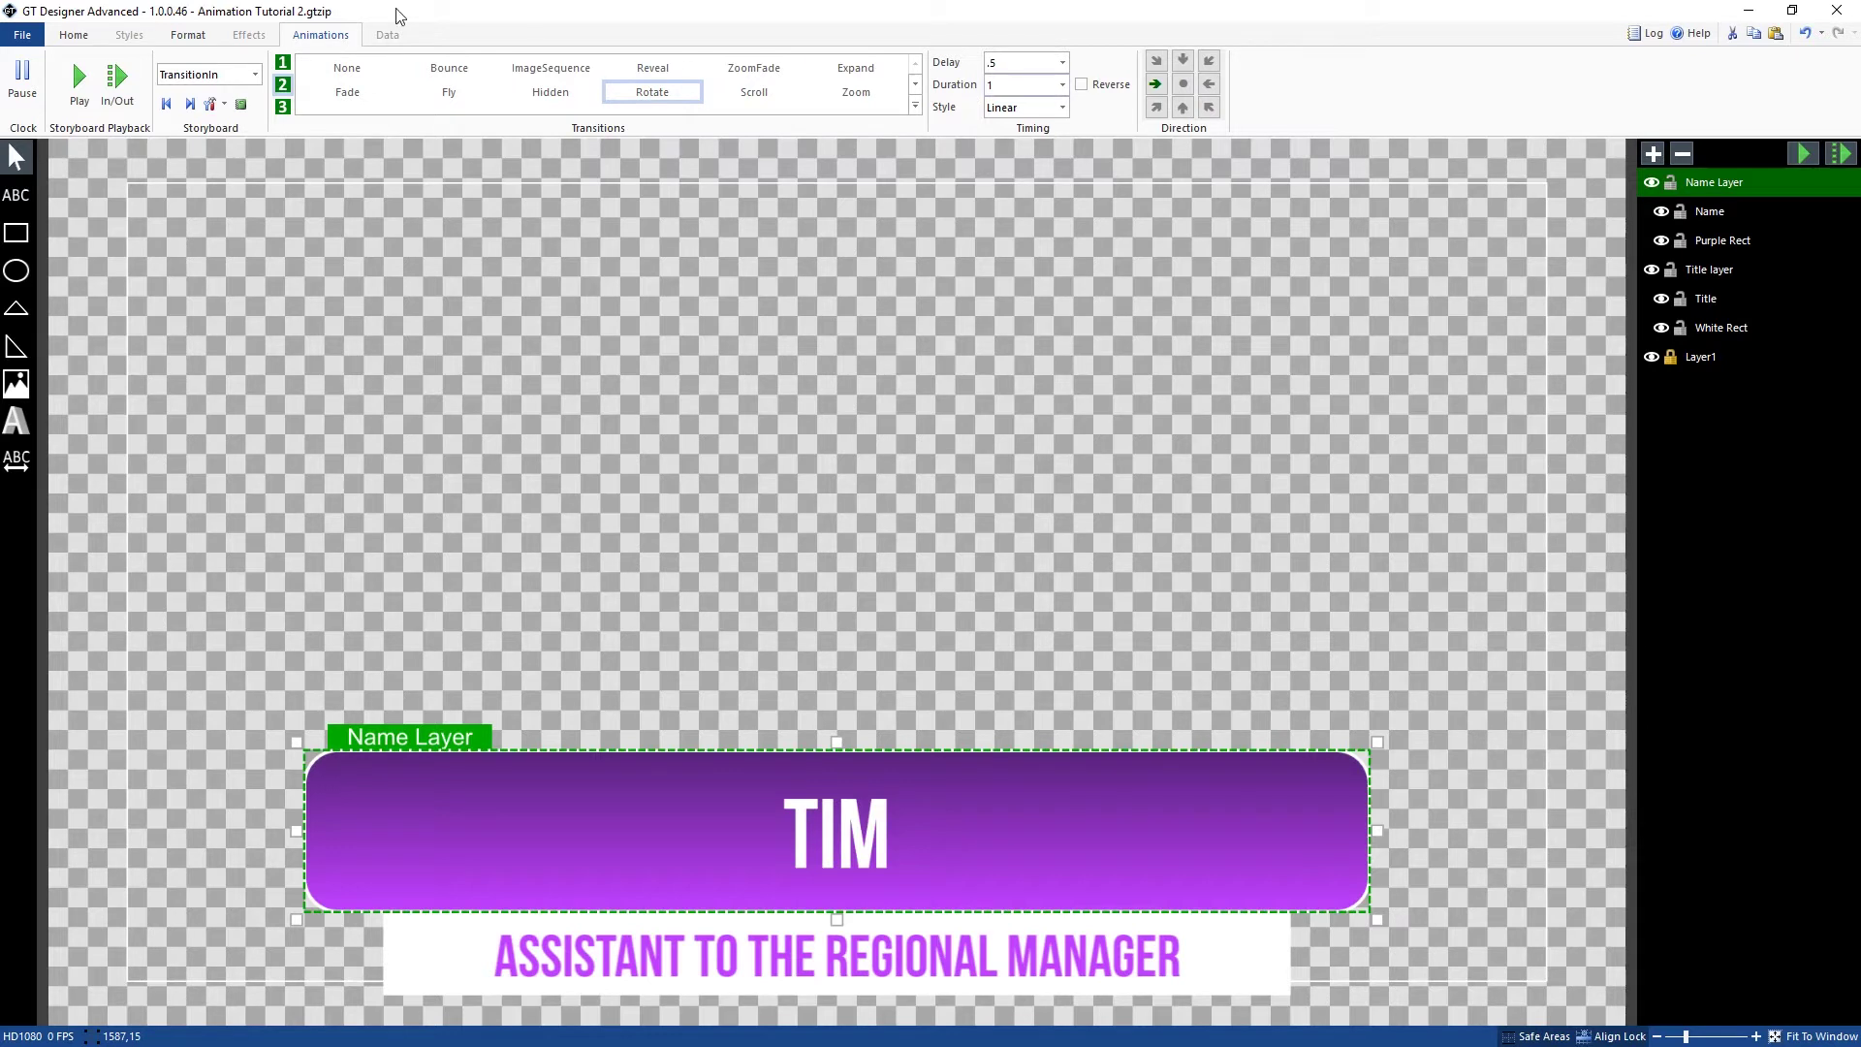
{"action": "left_click", "coordinate": [284, 108]}
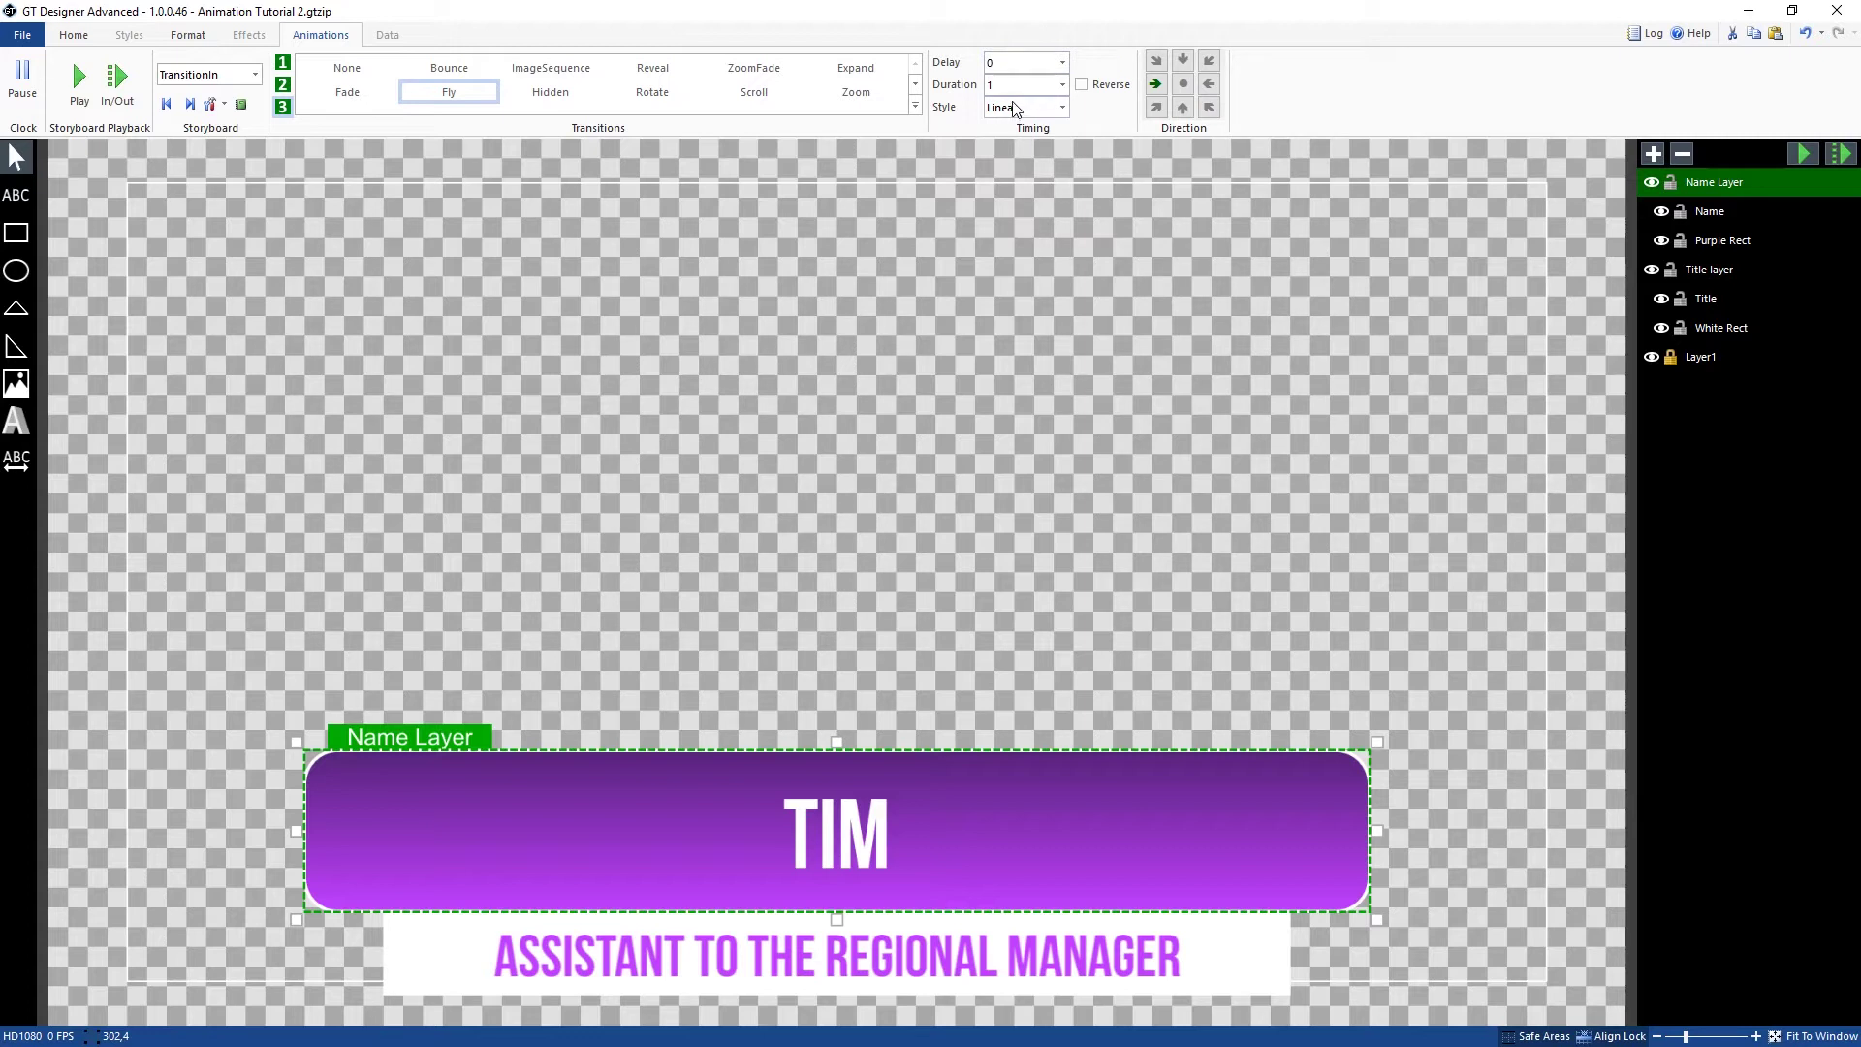
{"action": "left_click", "coordinate": [368, 74]}
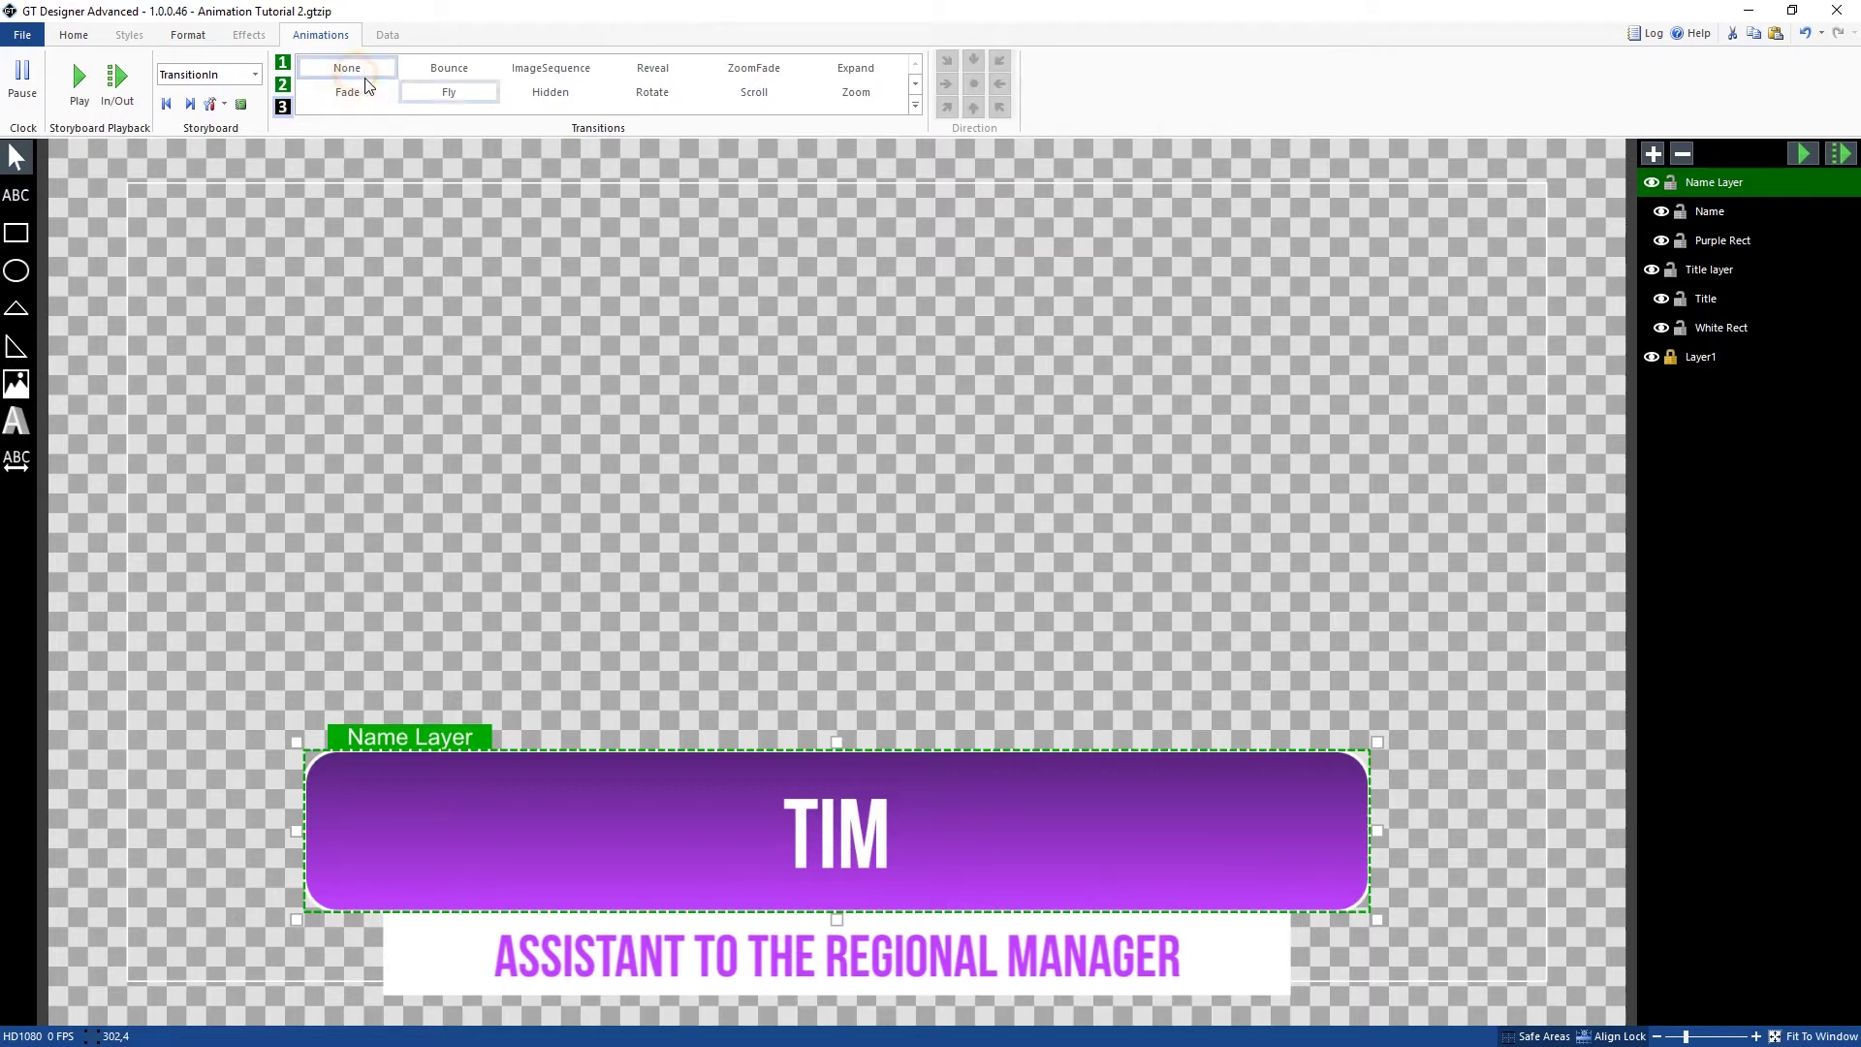
{"action": "key", "text": "ctrl+z"}
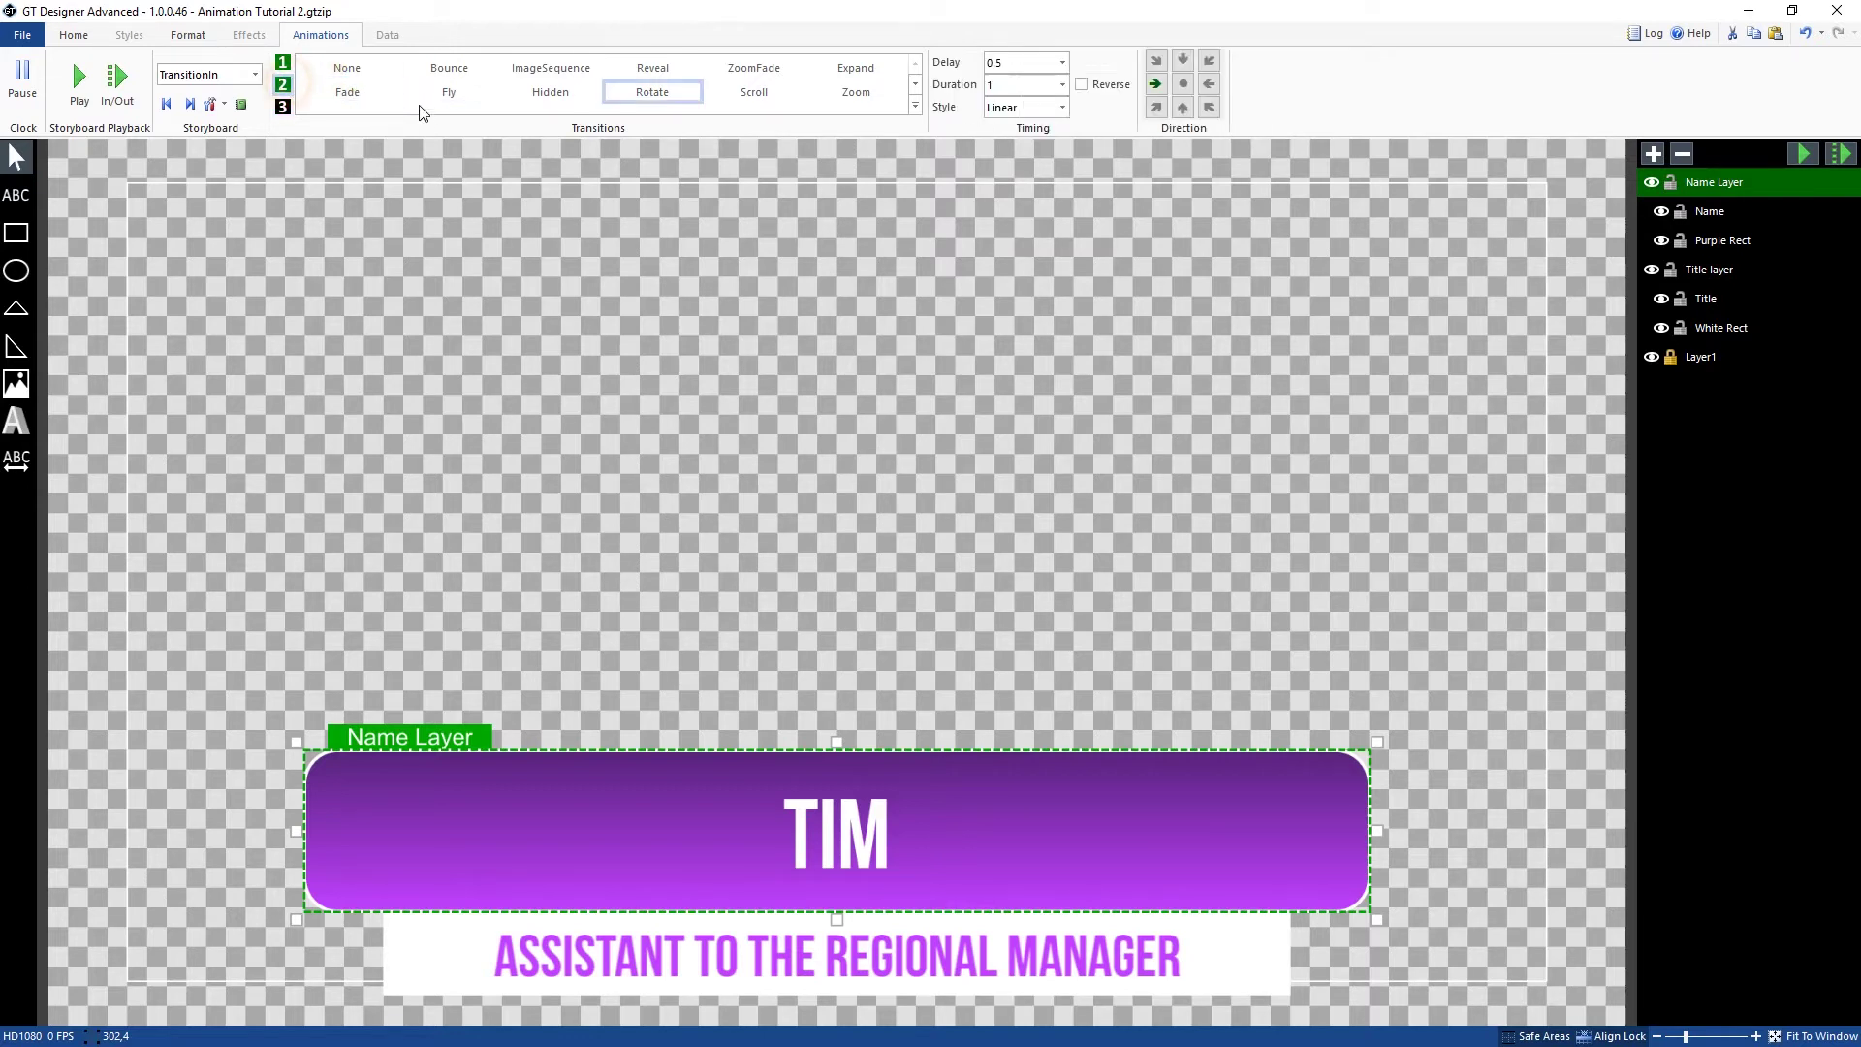
{"action": "left_click", "coordinate": [364, 76]}
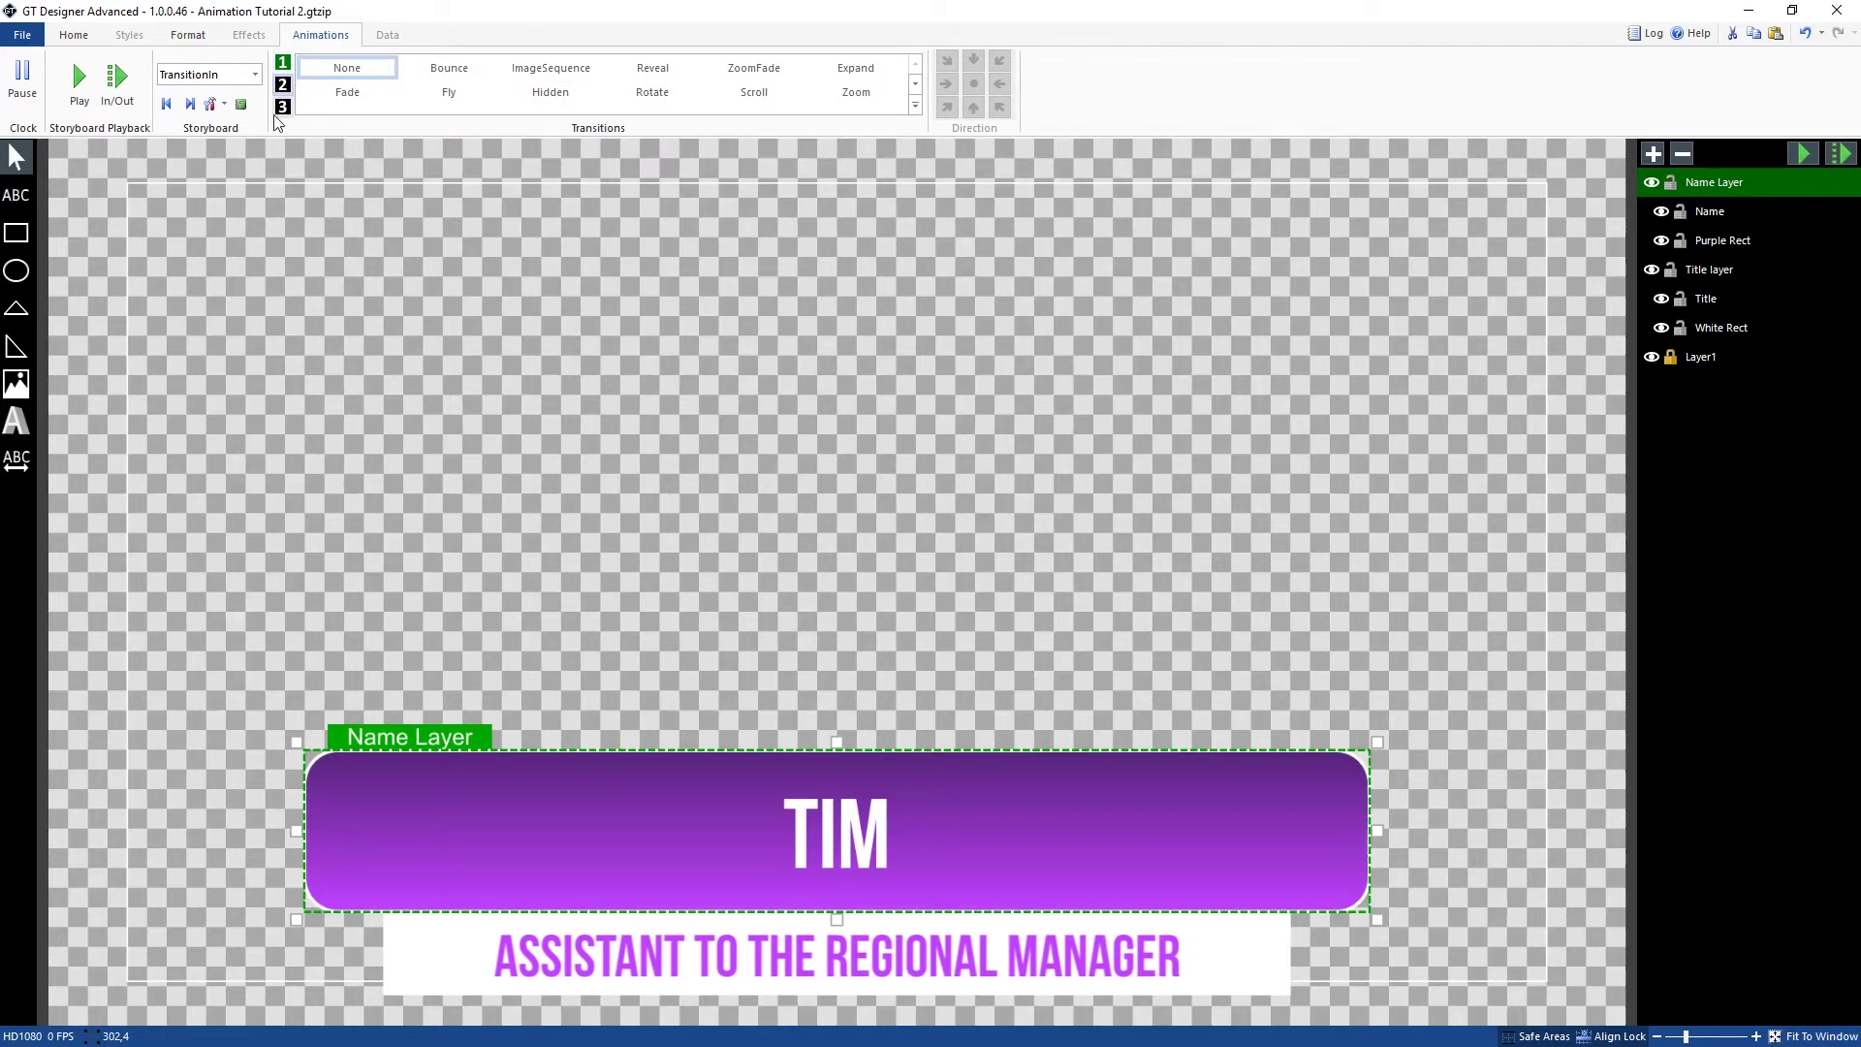
Step: Try Fly on step 2, remove it, and keep Fade as the single entrance
{"action": "left_click", "coordinate": [283, 63]}
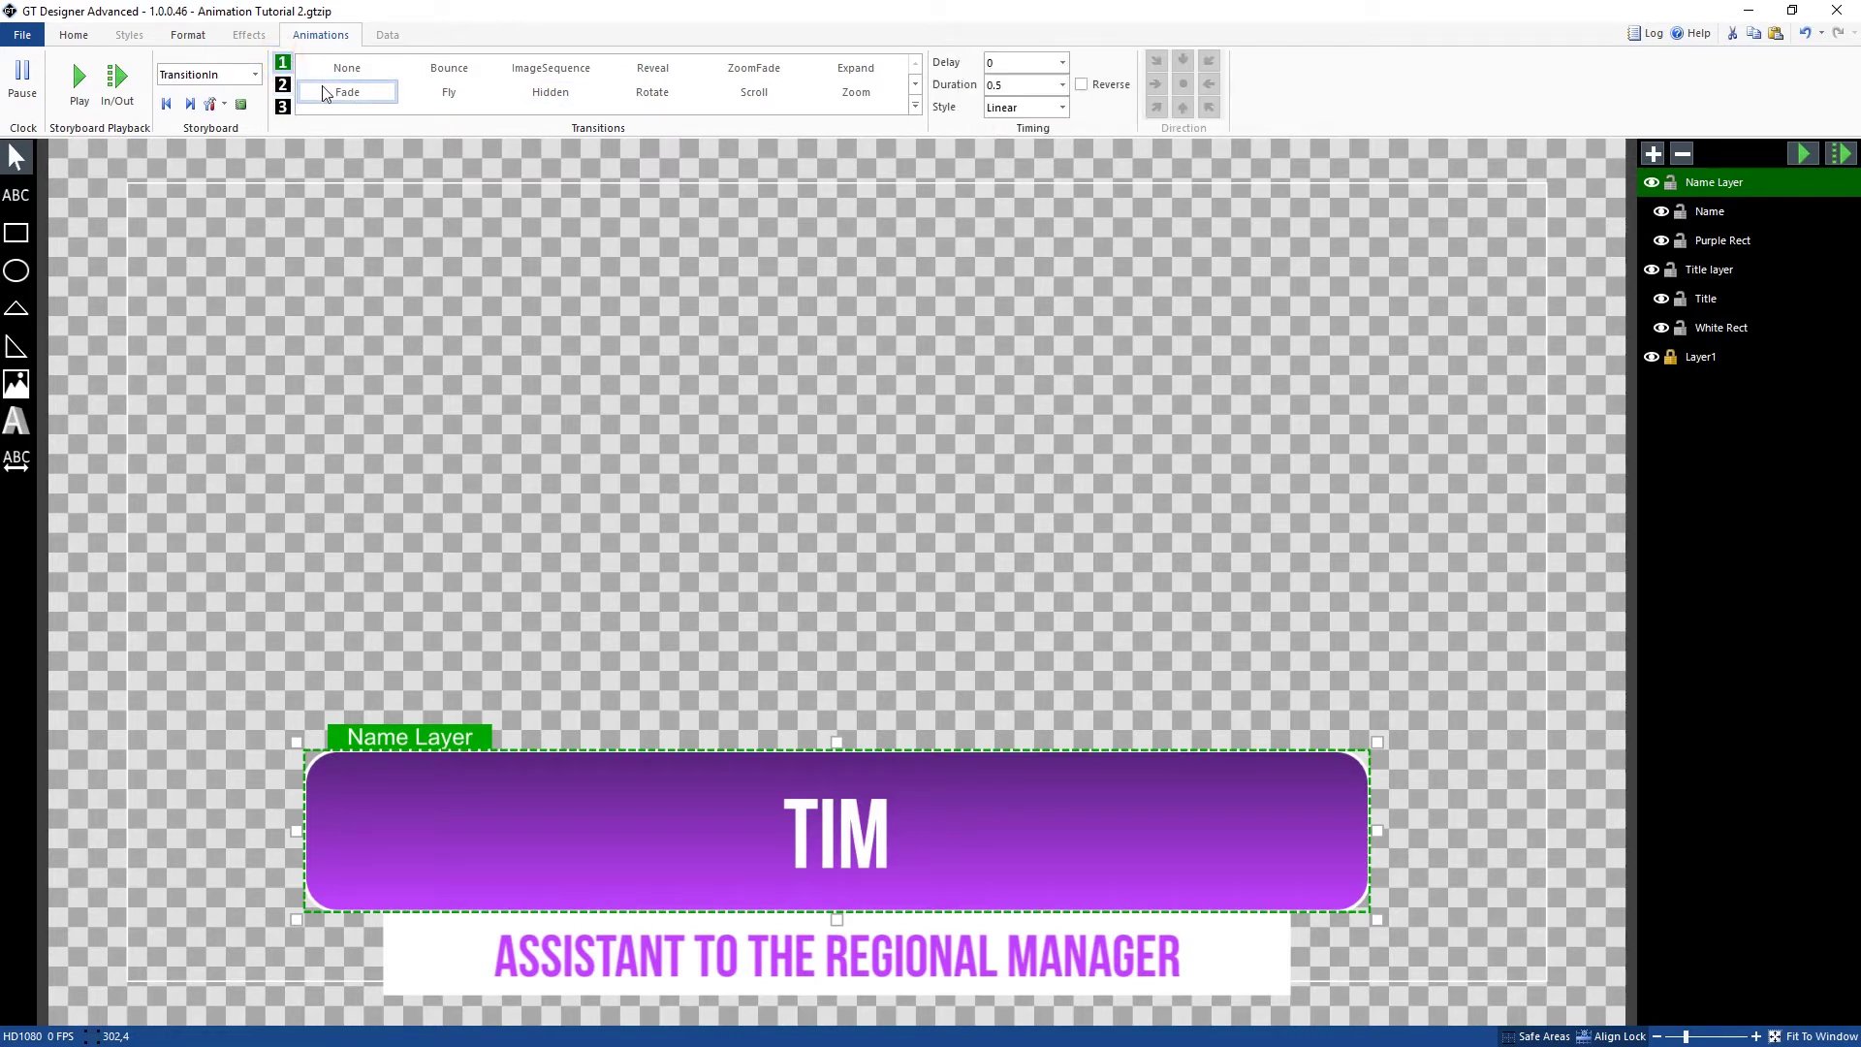
{"action": "left_click", "coordinate": [283, 86]}
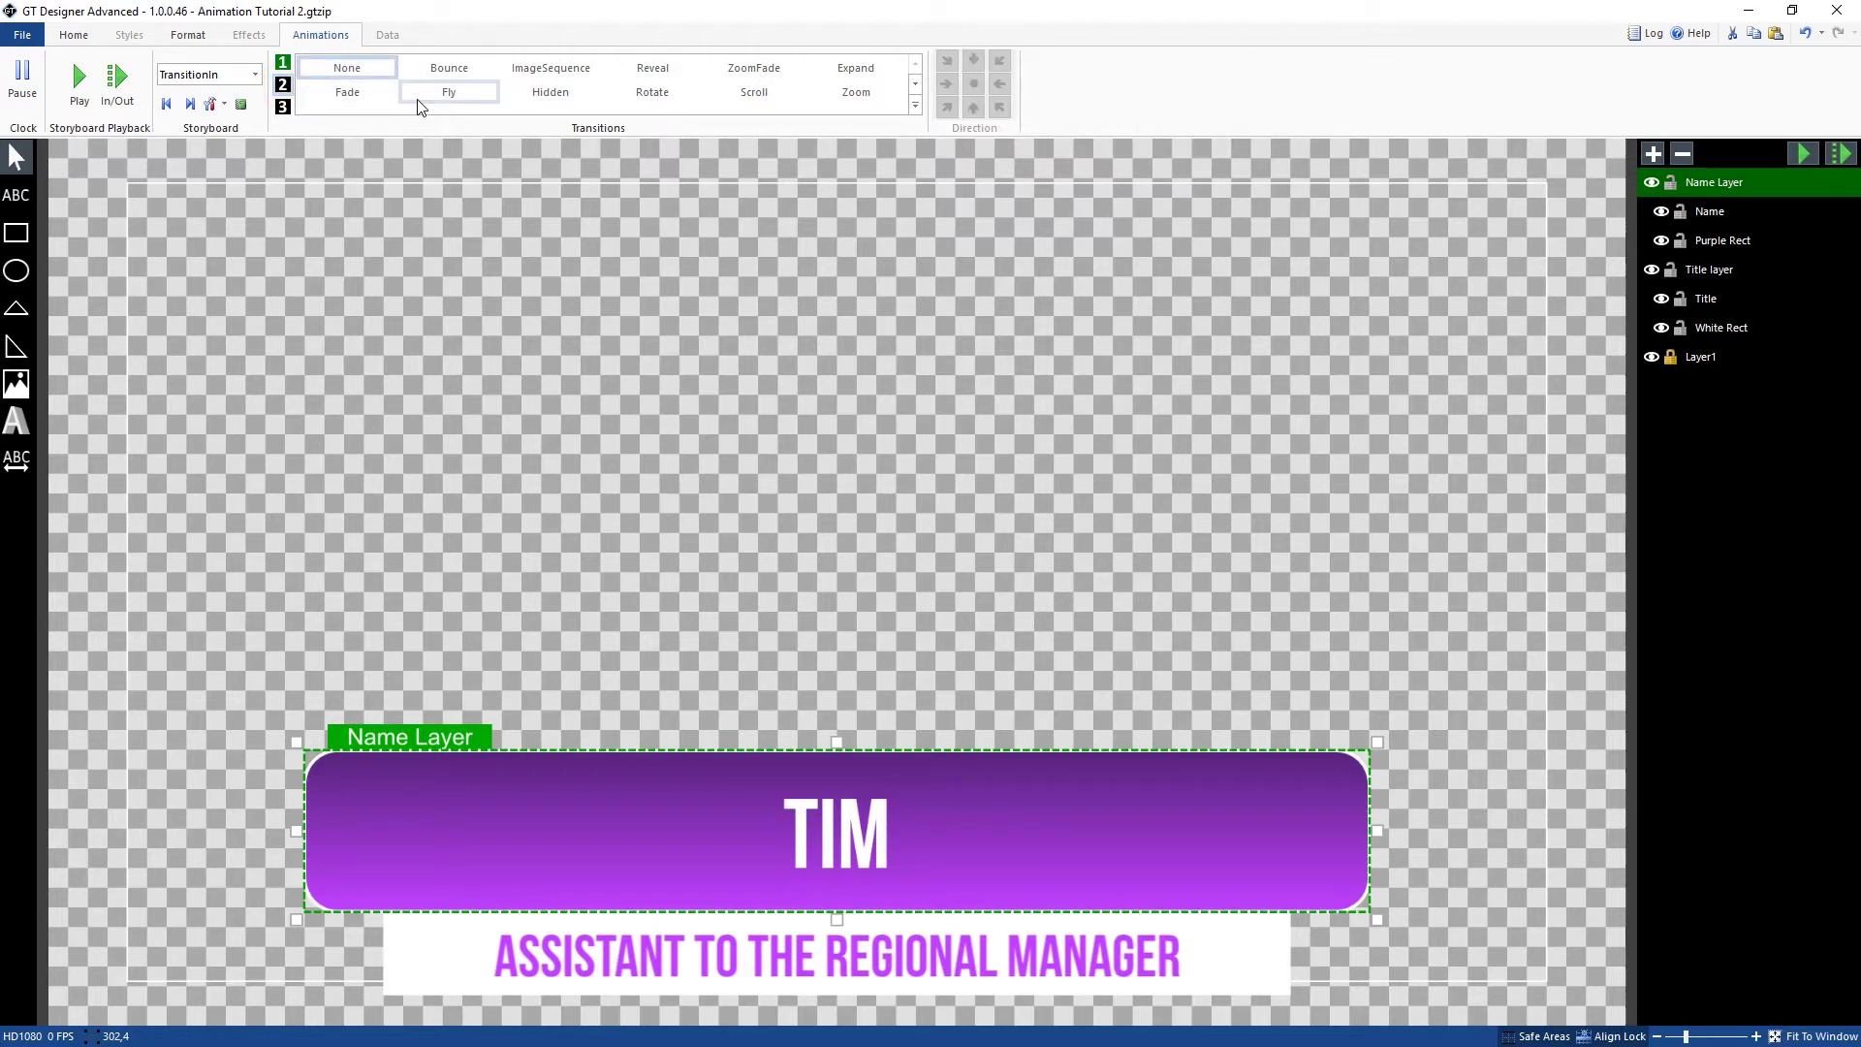
{"action": "left_click", "coordinate": [423, 94]}
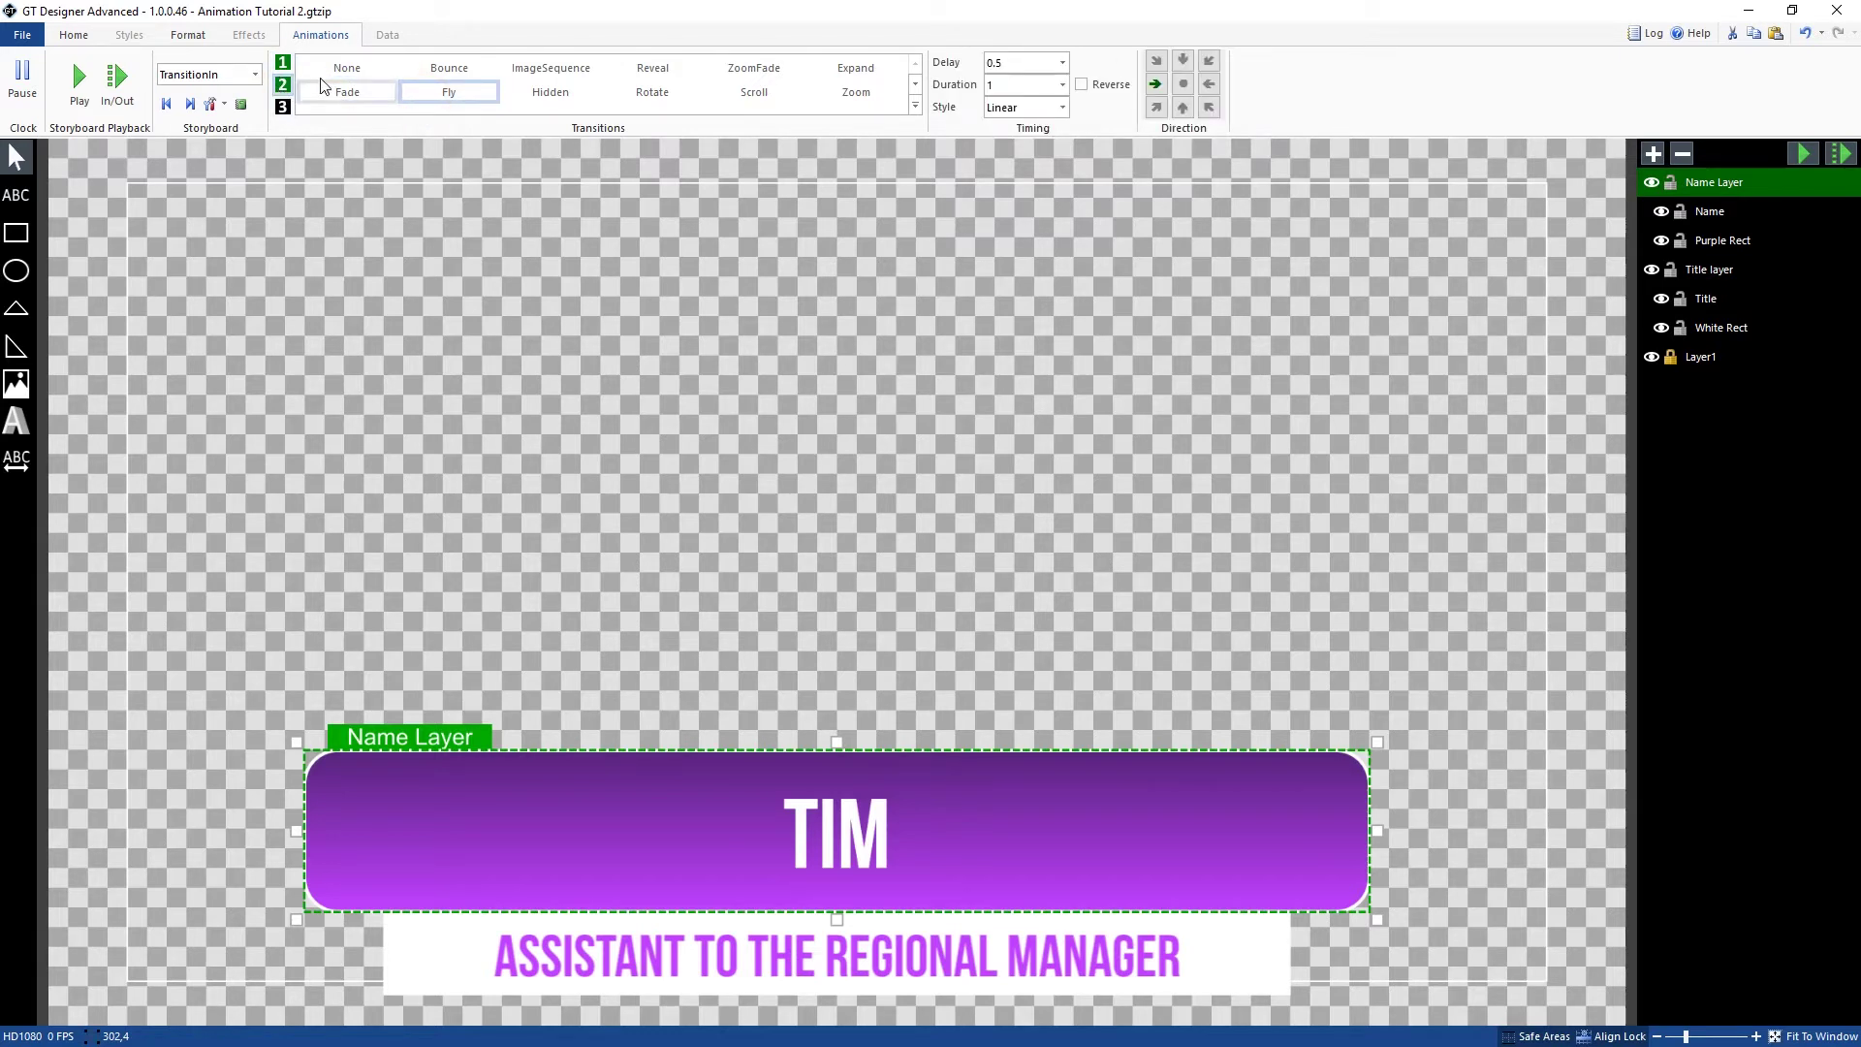
{"action": "left_click", "coordinate": [327, 72]}
{"action": "left_click", "coordinate": [349, 92]}
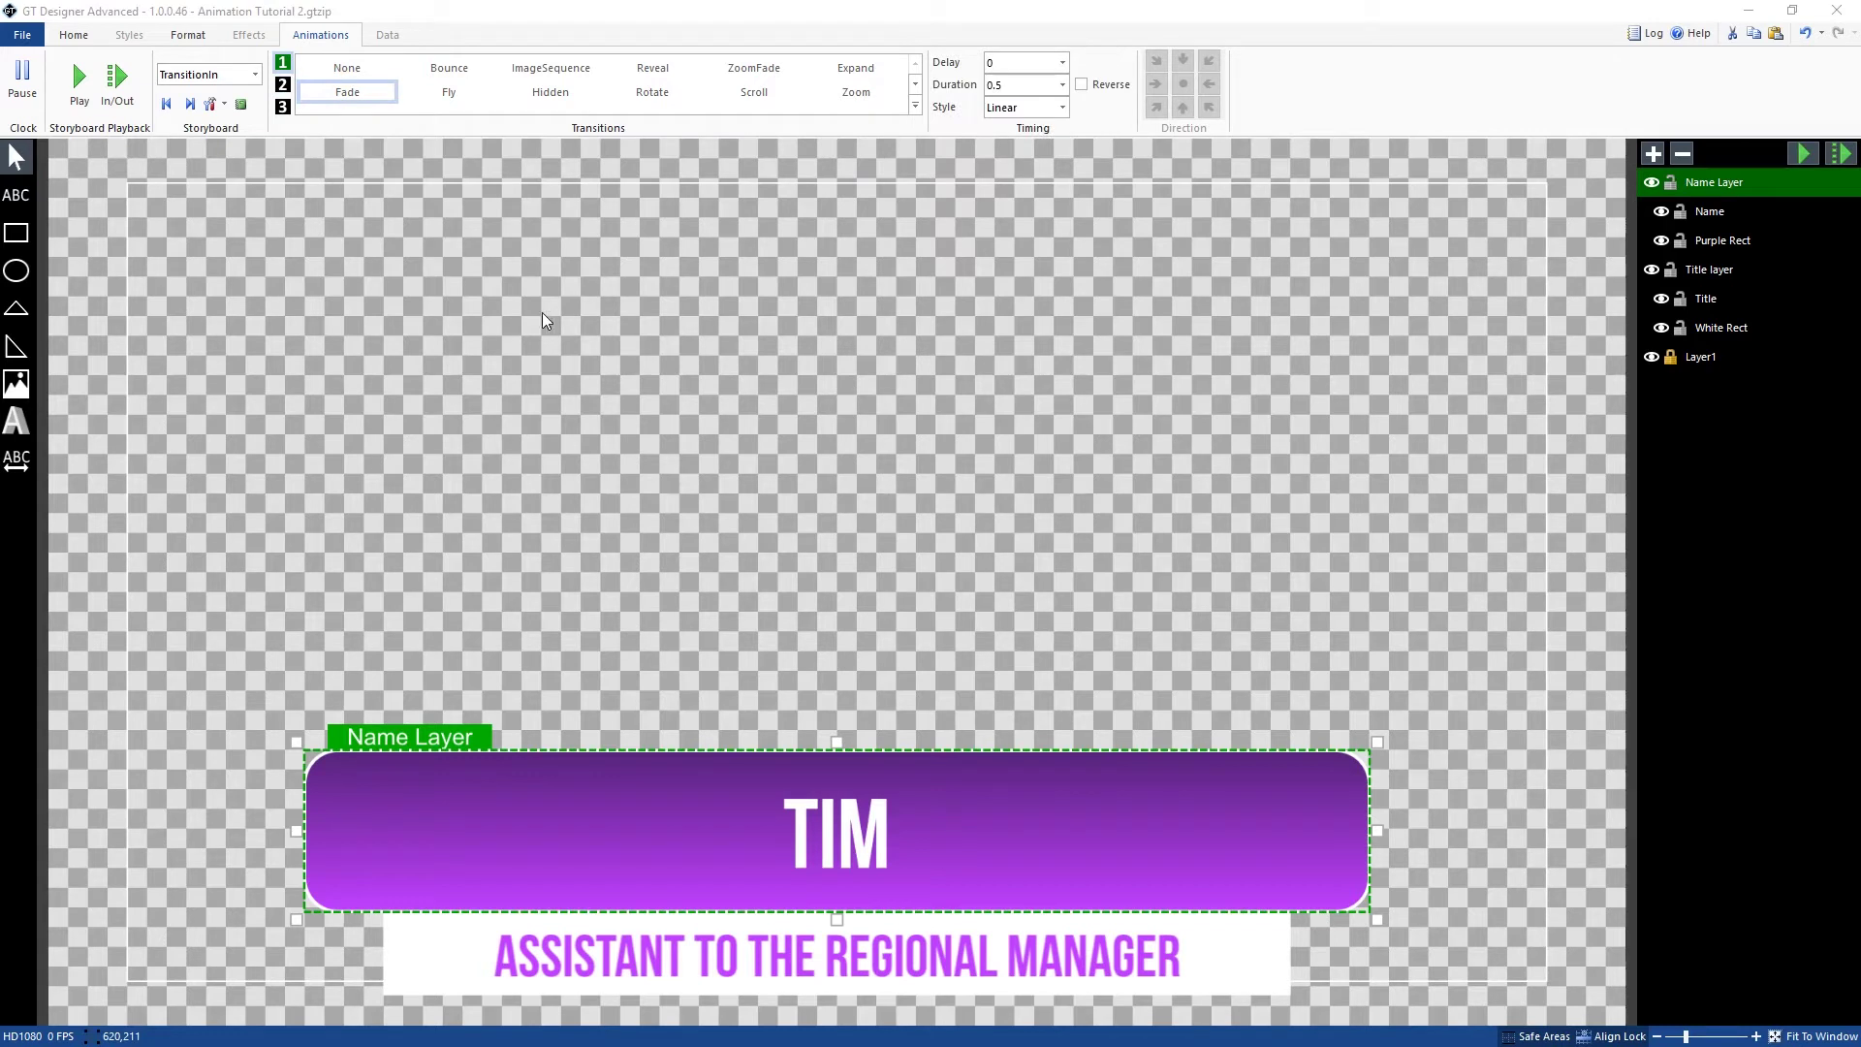
{"action": "left_click", "coordinate": [242, 104]}
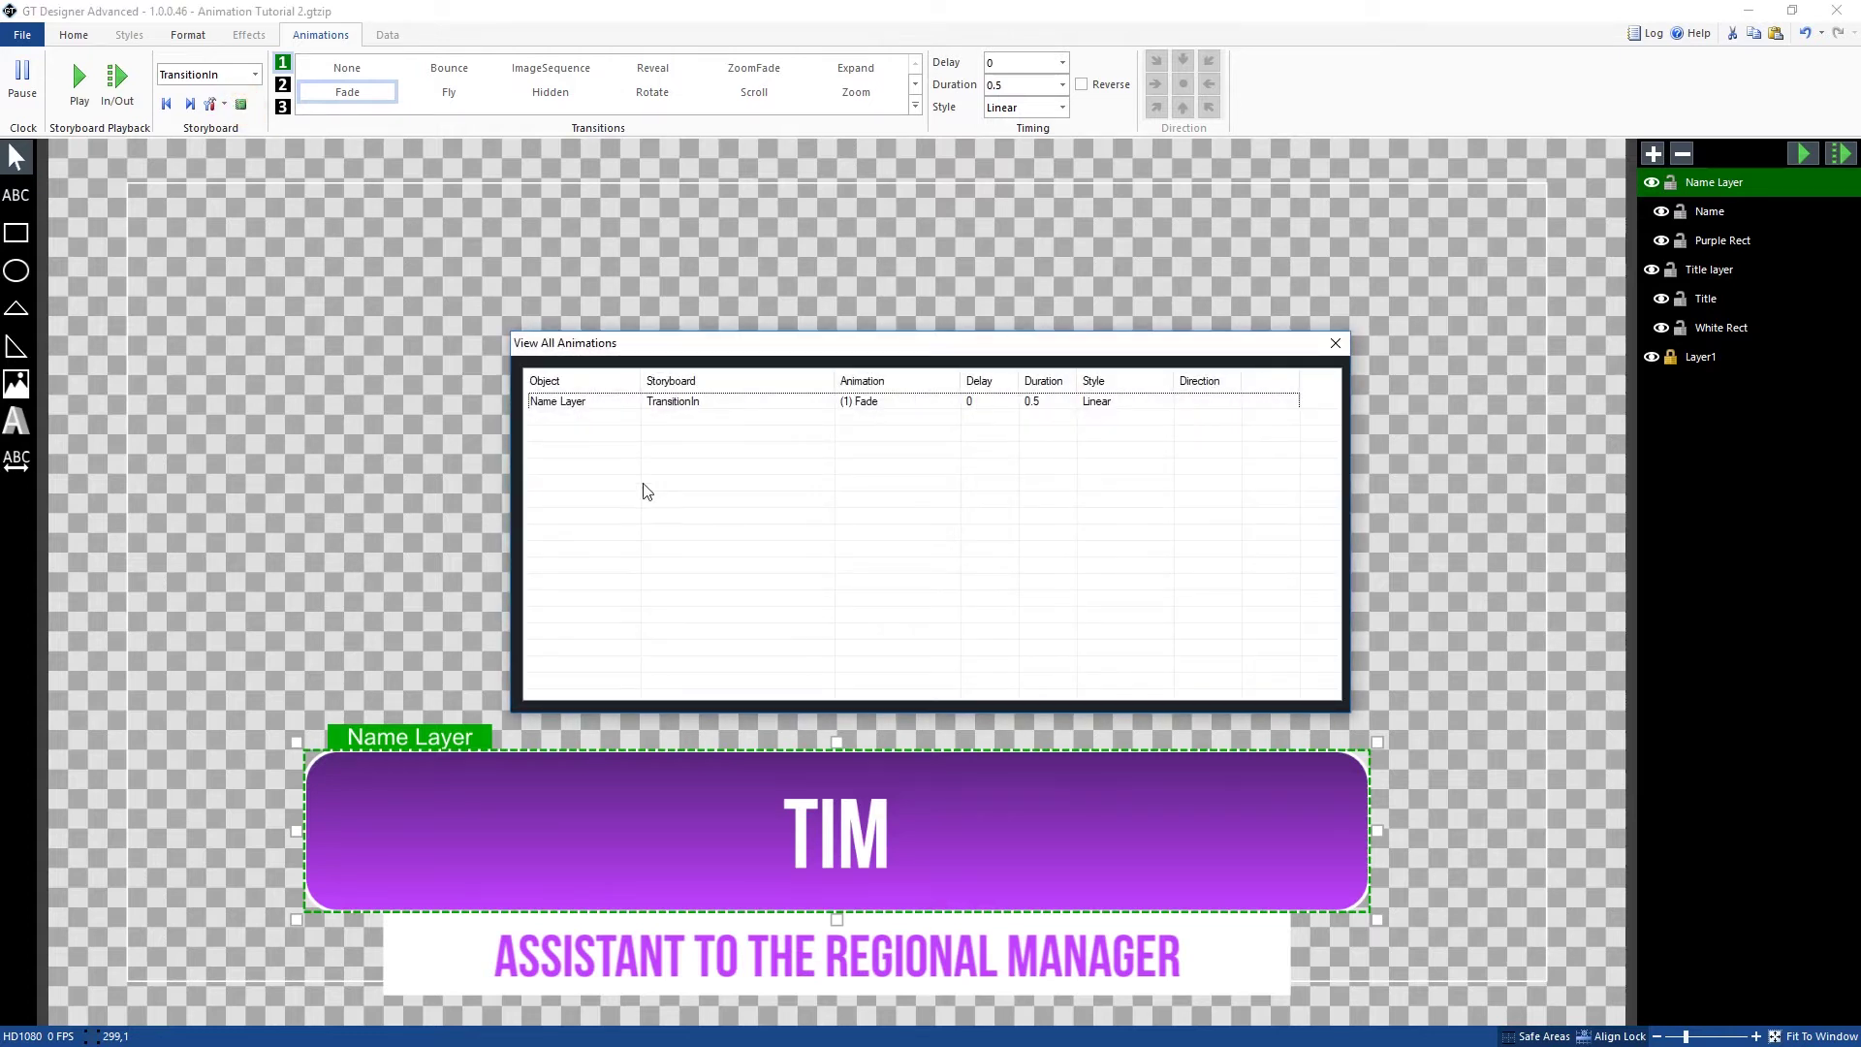
{"action": "left_click", "coordinate": [657, 405]}
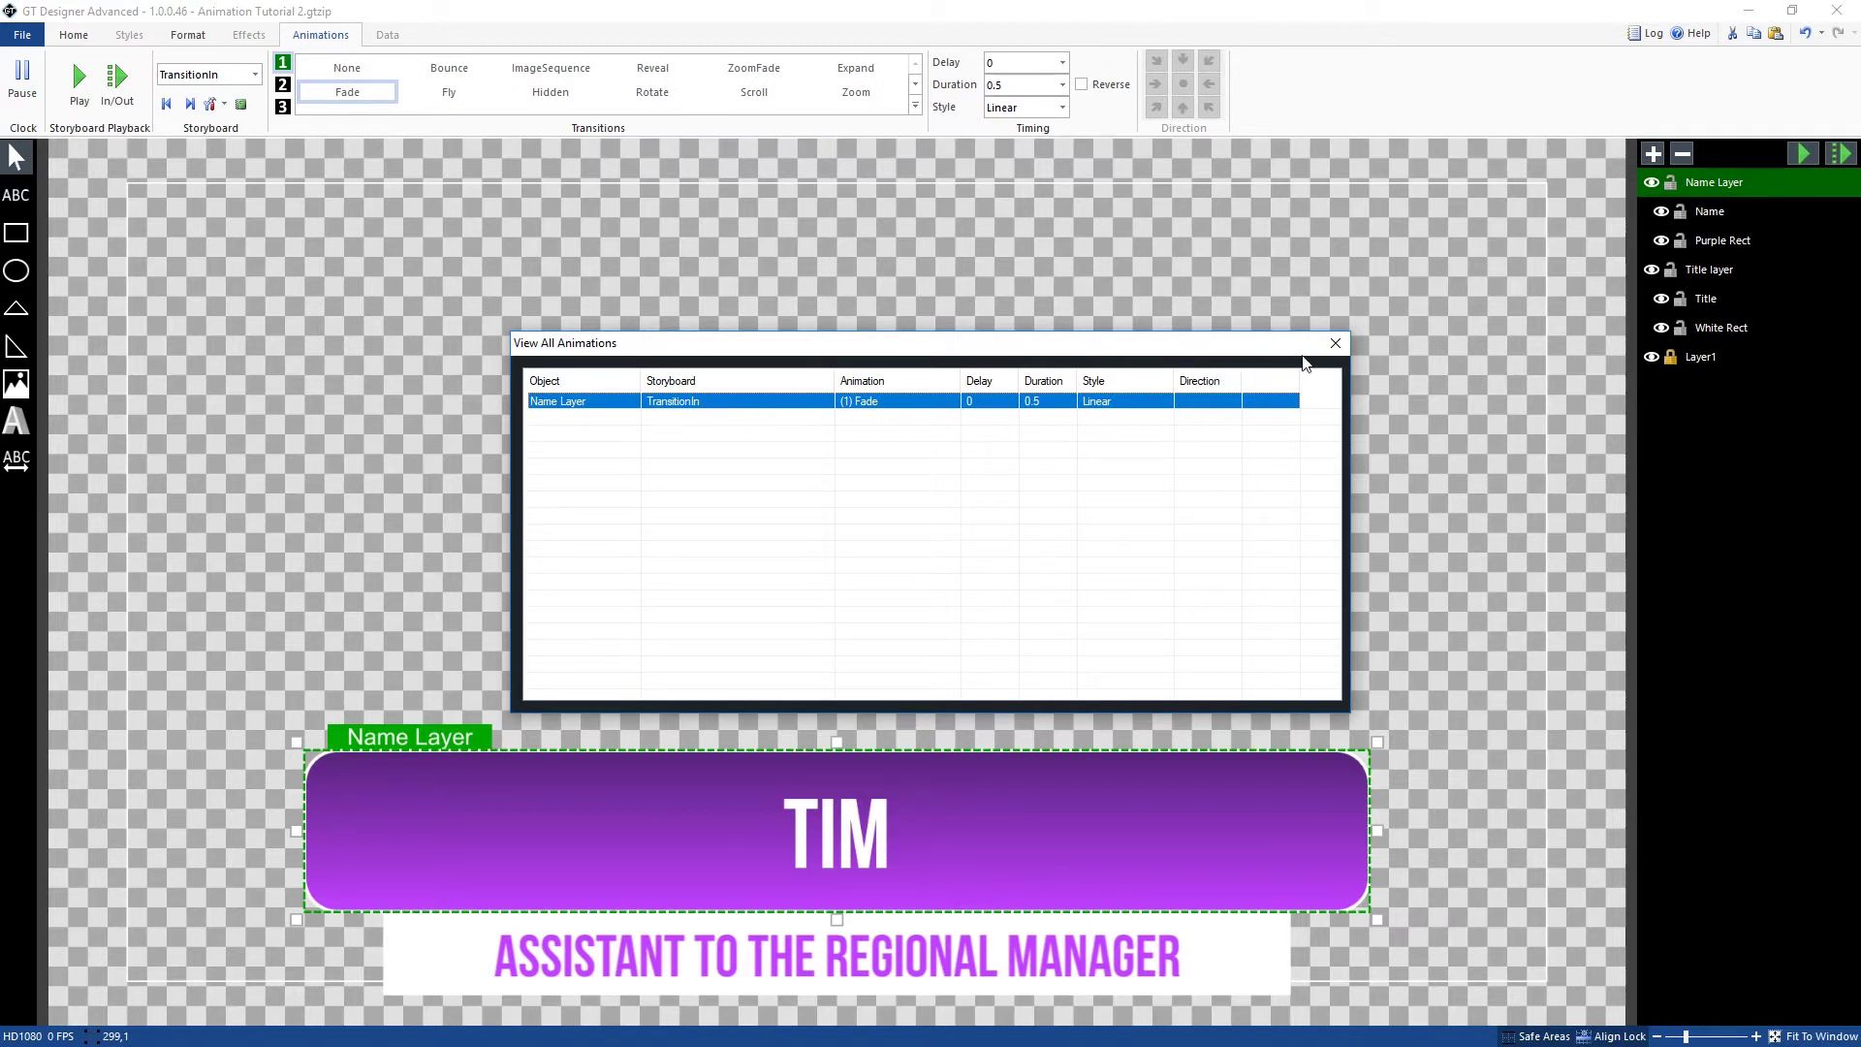
{"action": "left_click", "coordinate": [1336, 343]}
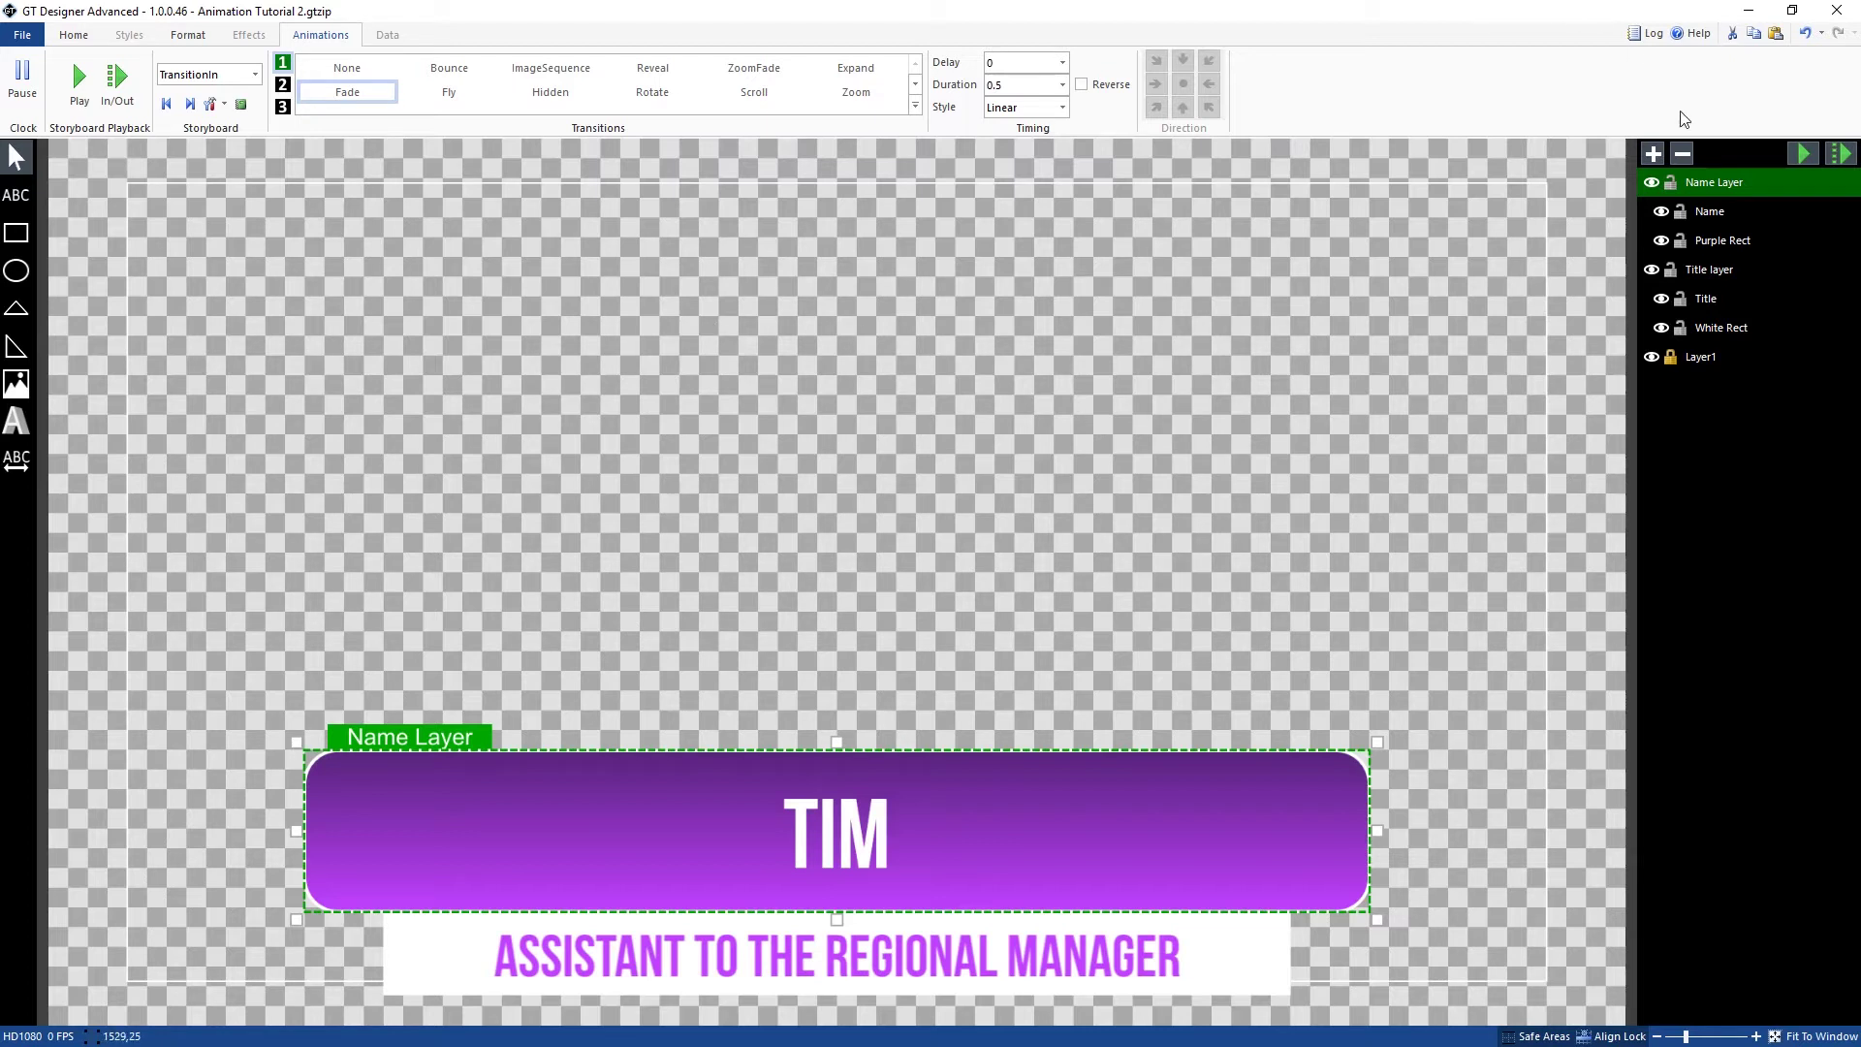
Step: Give the Title layer a downward Reveal entrance with a 0.5-second delay
{"action": "left_click", "coordinate": [1841, 153]}
{"action": "left_click", "coordinate": [1701, 278]}
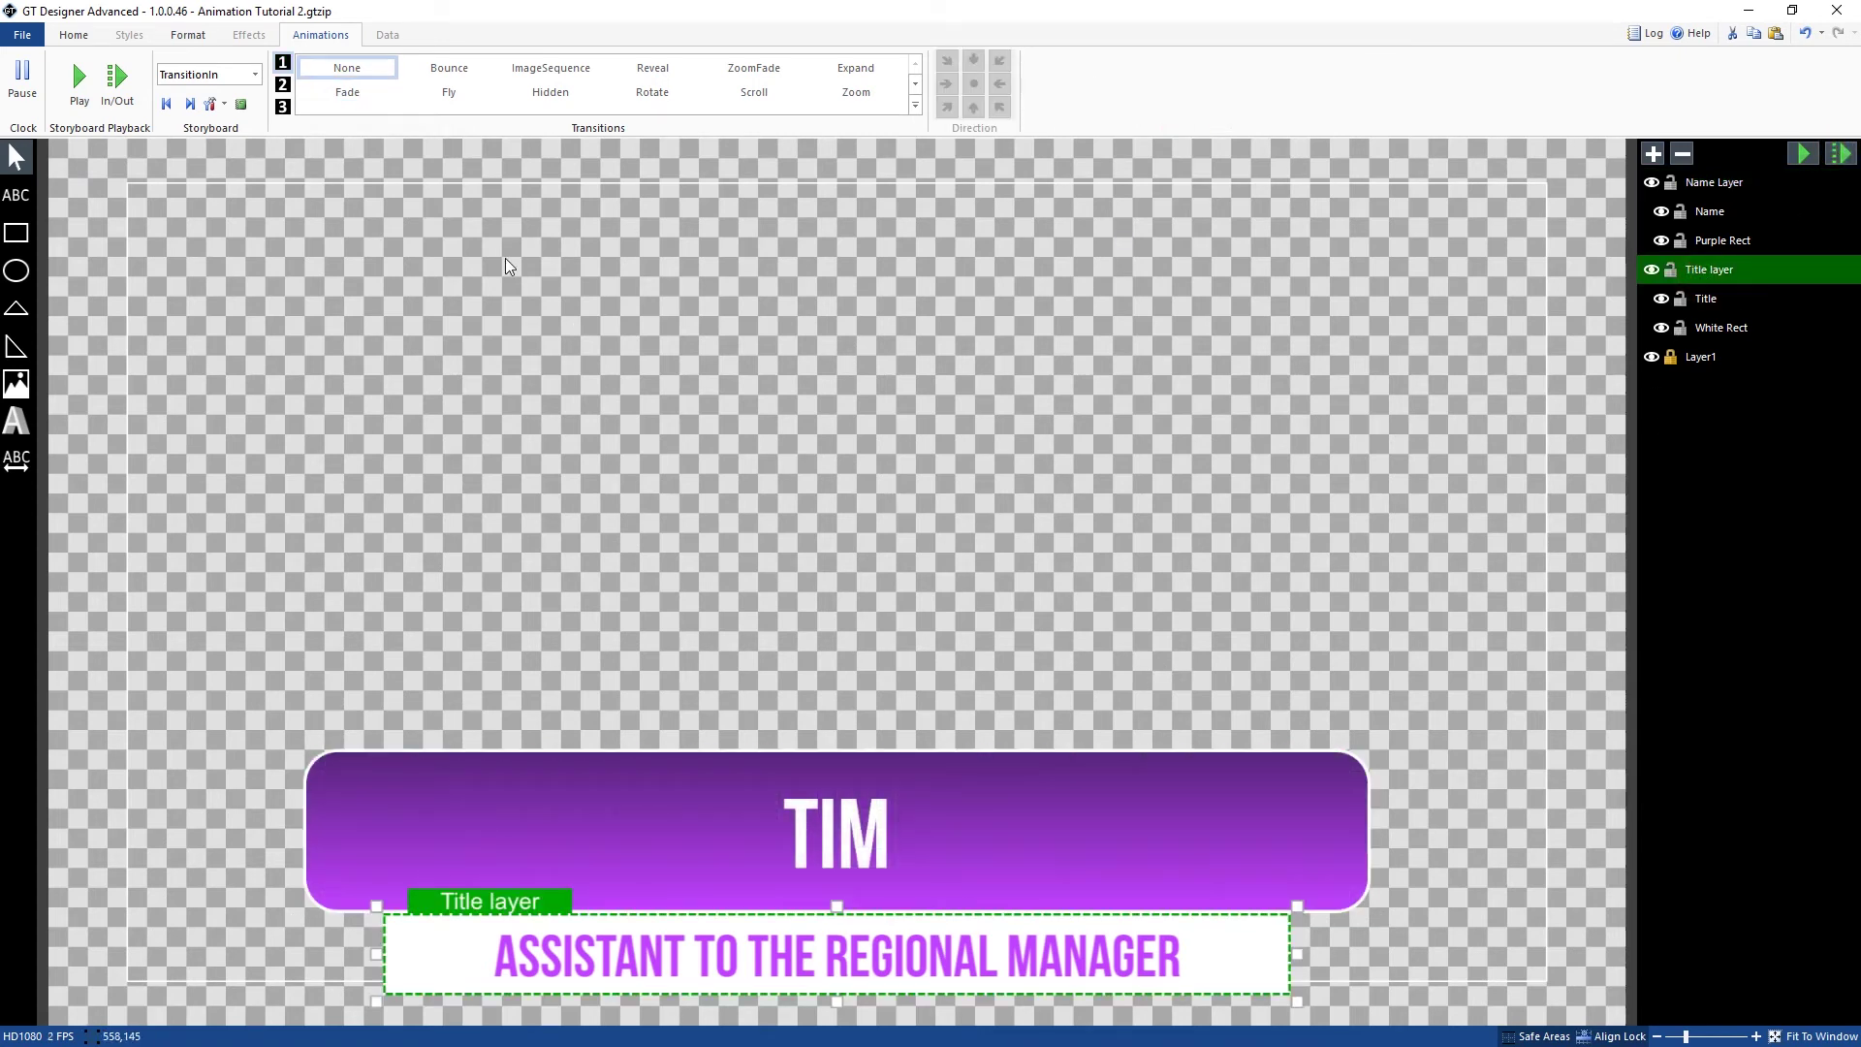
{"action": "left_click", "coordinate": [660, 72]}
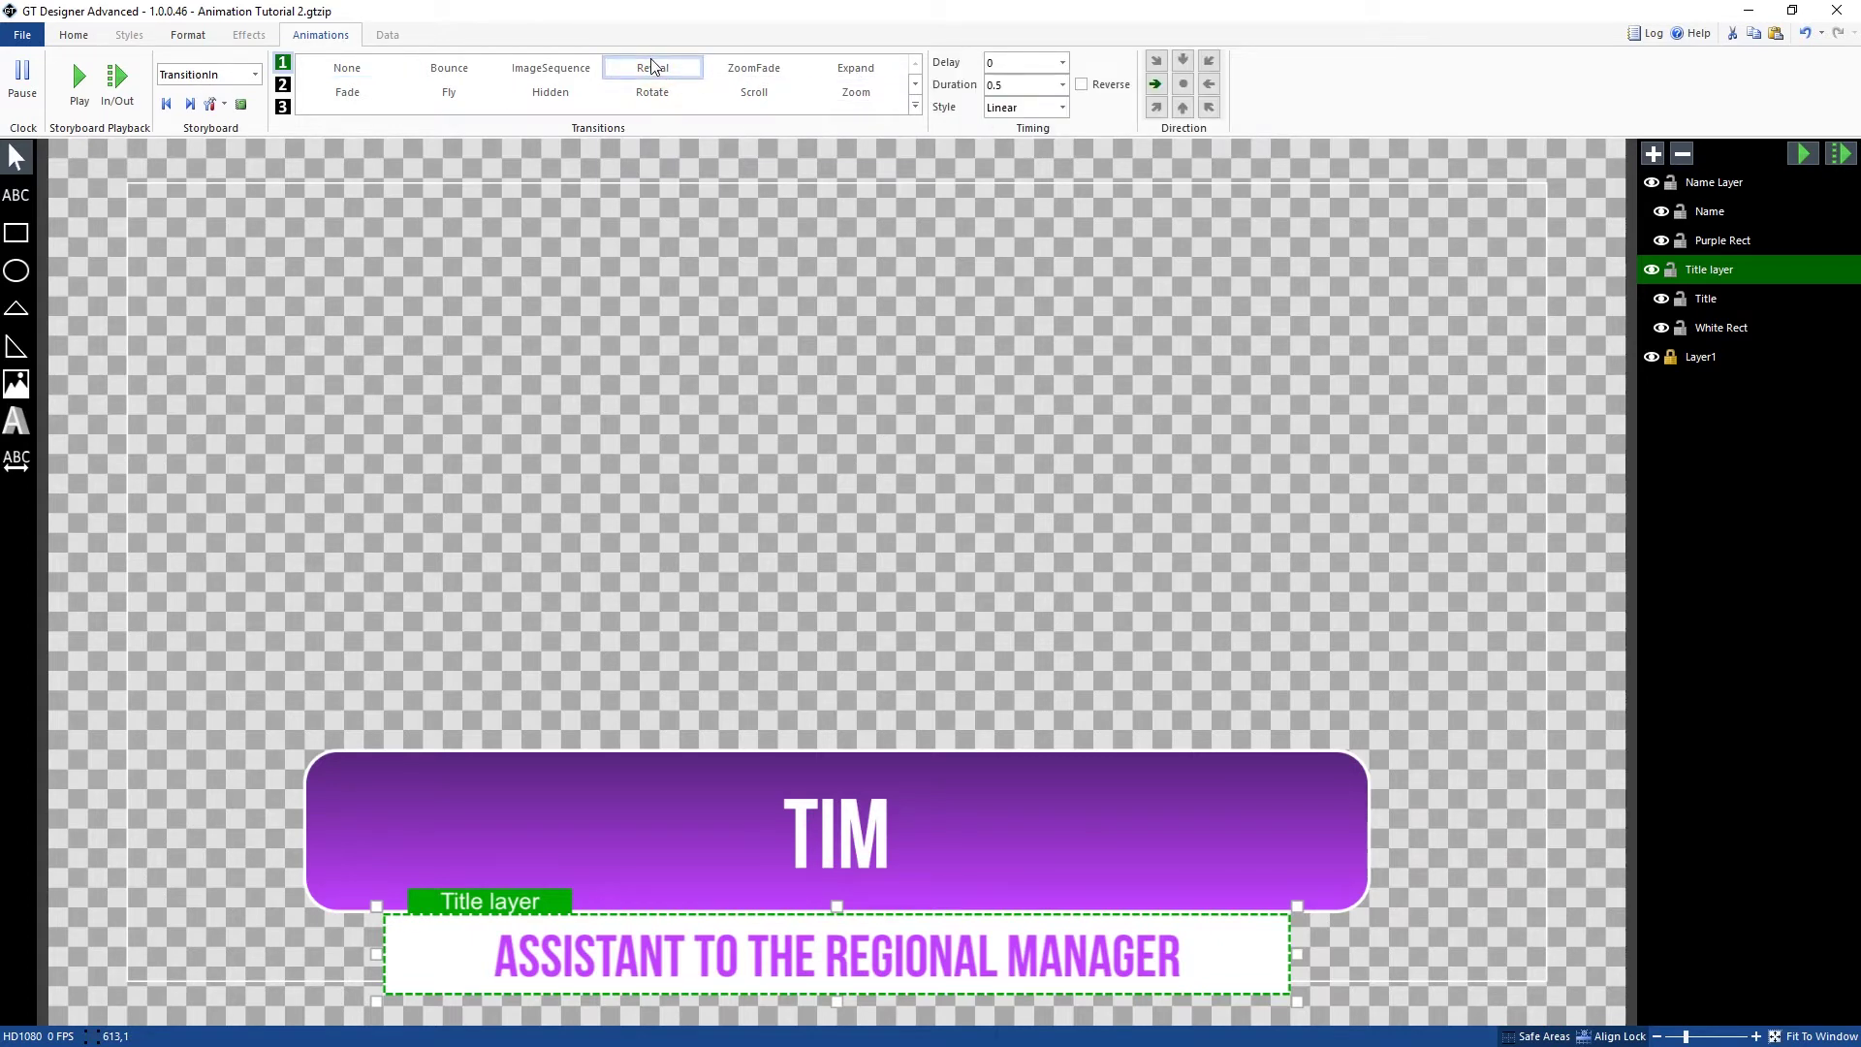
{"action": "left_click", "coordinate": [1183, 61]}
{"action": "left_click", "coordinate": [1019, 64]}
{"action": "key", "text": "Return"}
Step: Check the Name and Title layers' settings and preview the entrance animation
{"action": "left_click", "coordinate": [1730, 183]}
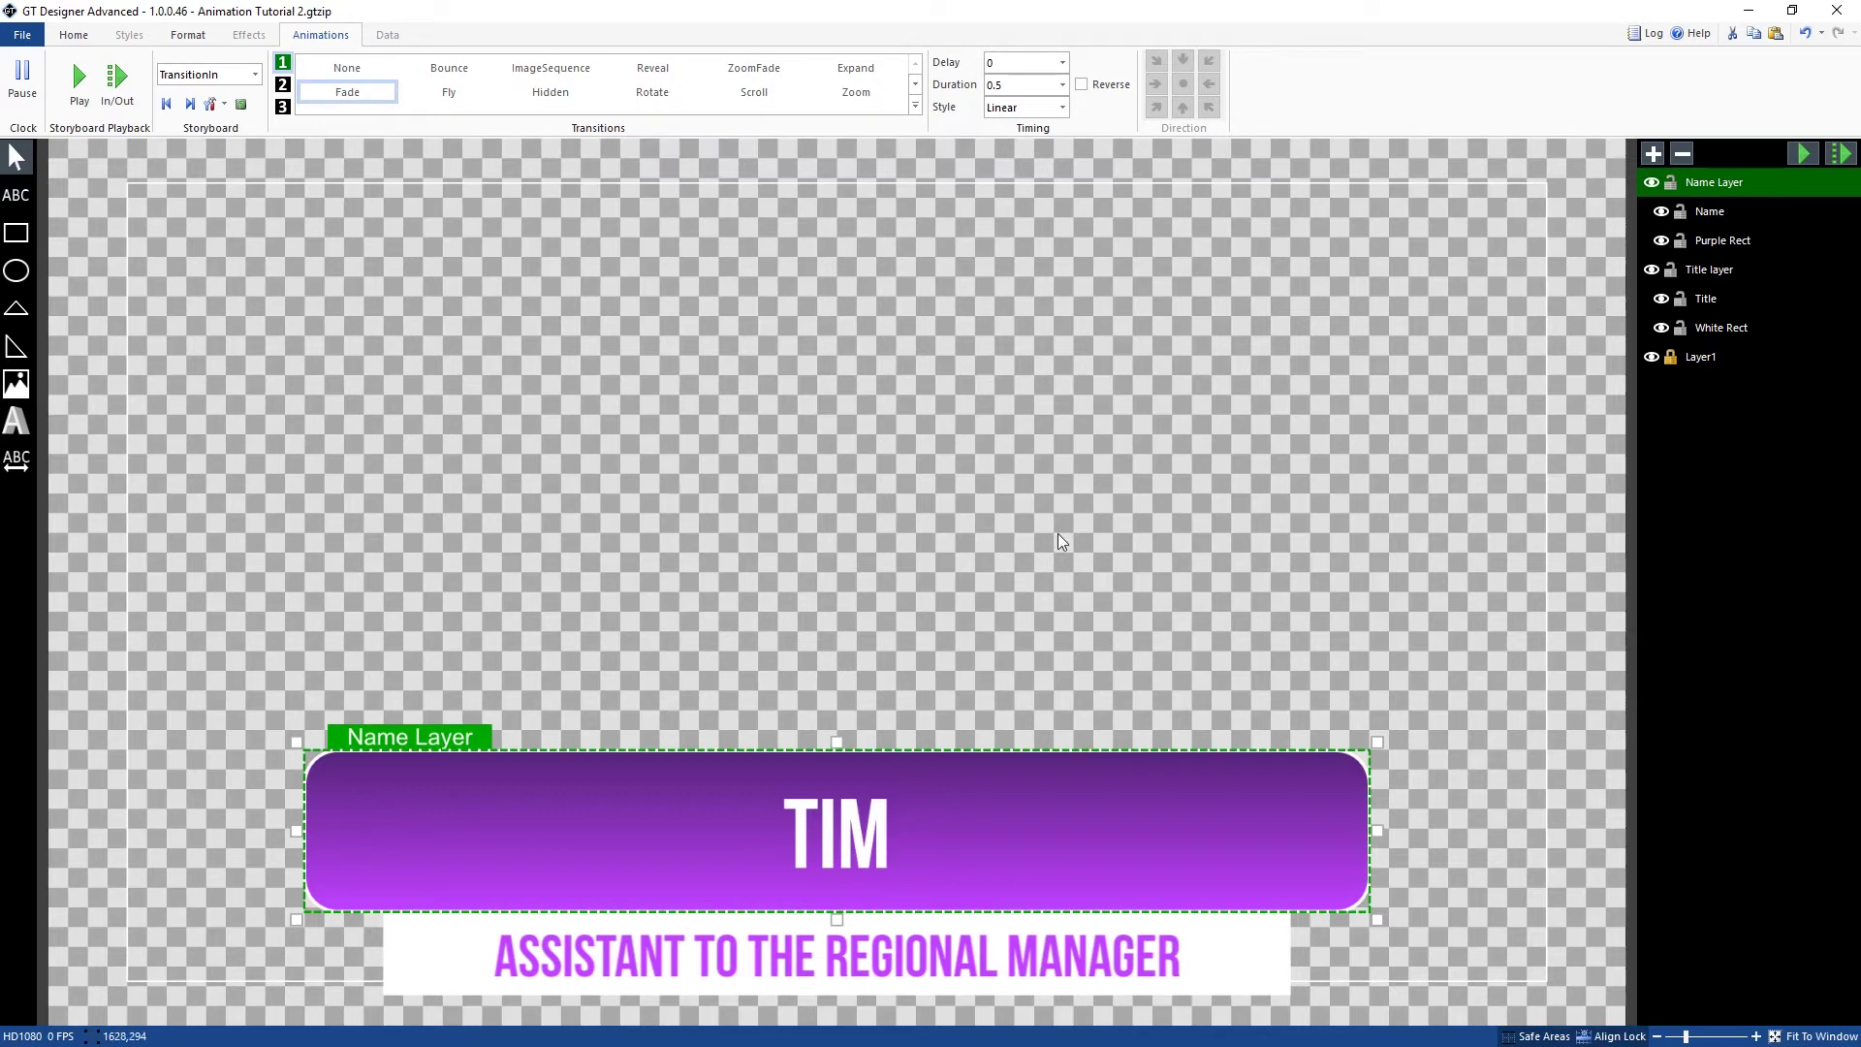
{"action": "left_click", "coordinate": [1744, 269]}
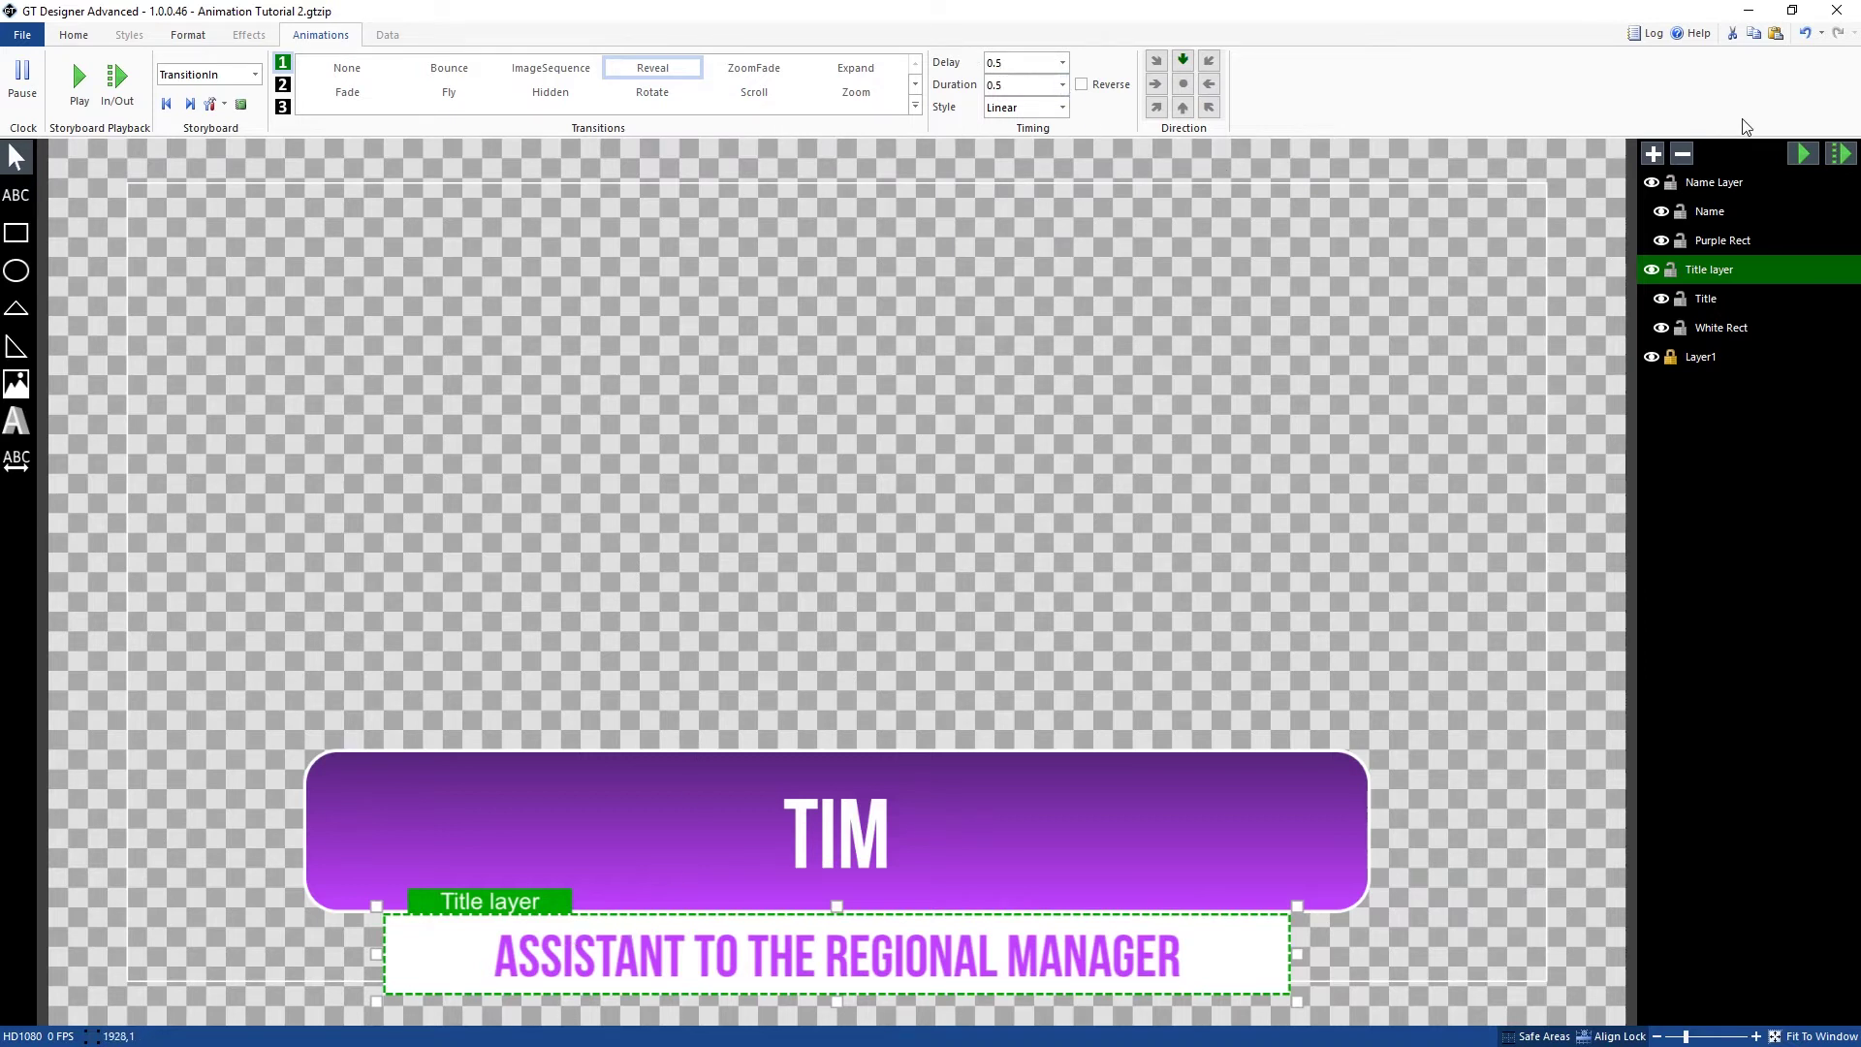
{"action": "left_click", "coordinate": [1849, 153]}
{"action": "left_click", "coordinate": [1141, 528]}
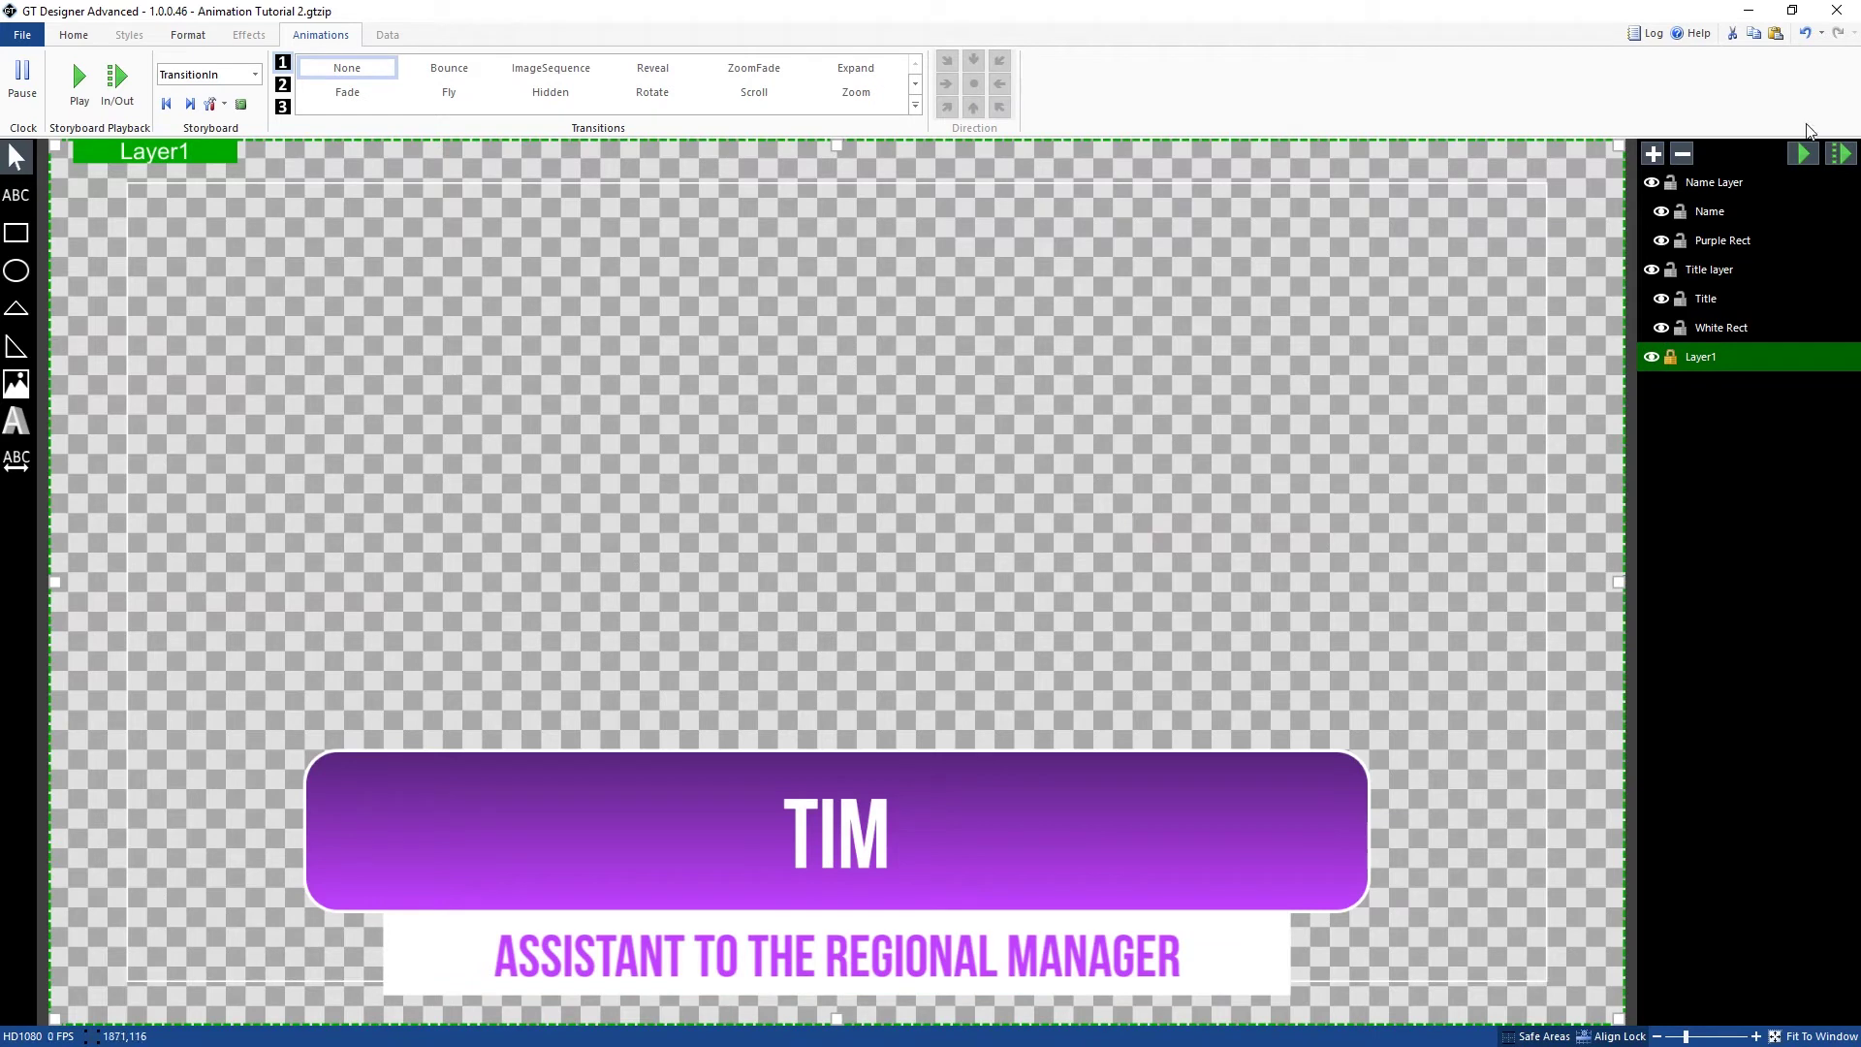
Step: Set both the Name Layer's and Title layer's transitions to None
{"action": "left_click", "coordinate": [1743, 178]}
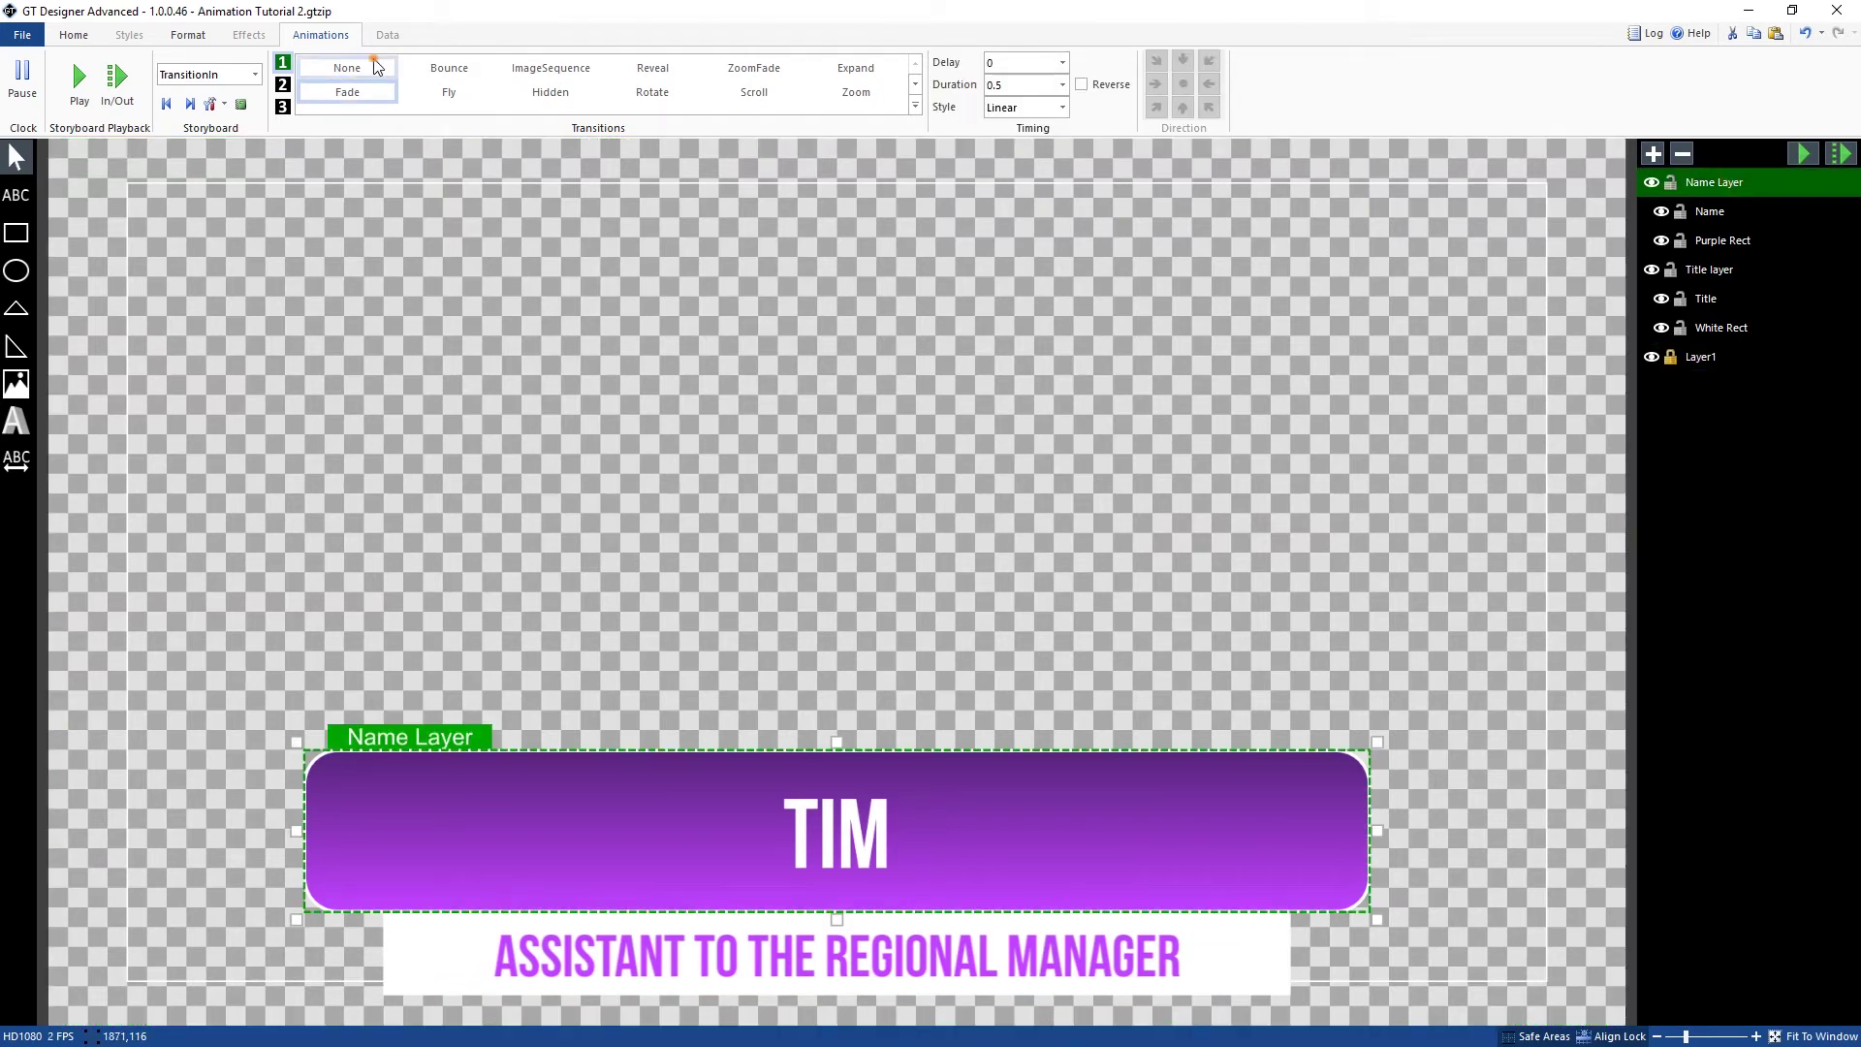
{"action": "left_click", "coordinate": [324, 70]}
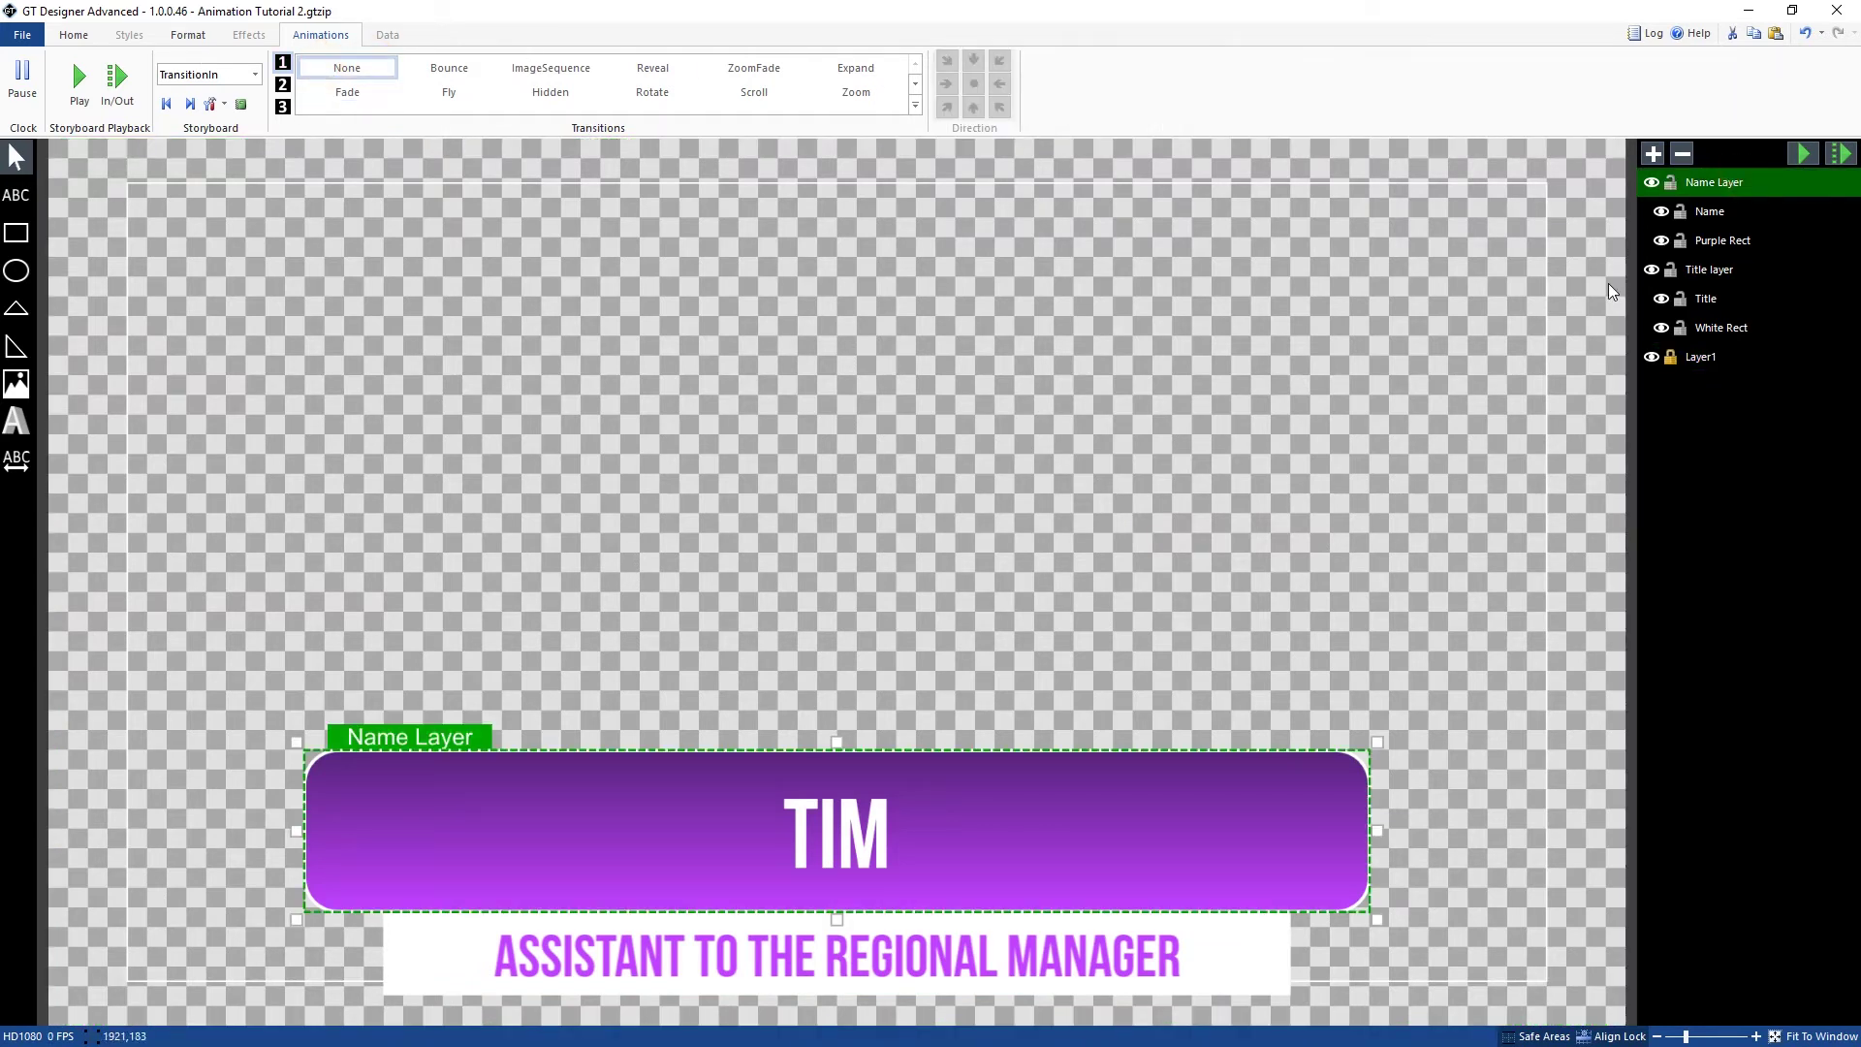
{"action": "left_click", "coordinate": [1708, 270]}
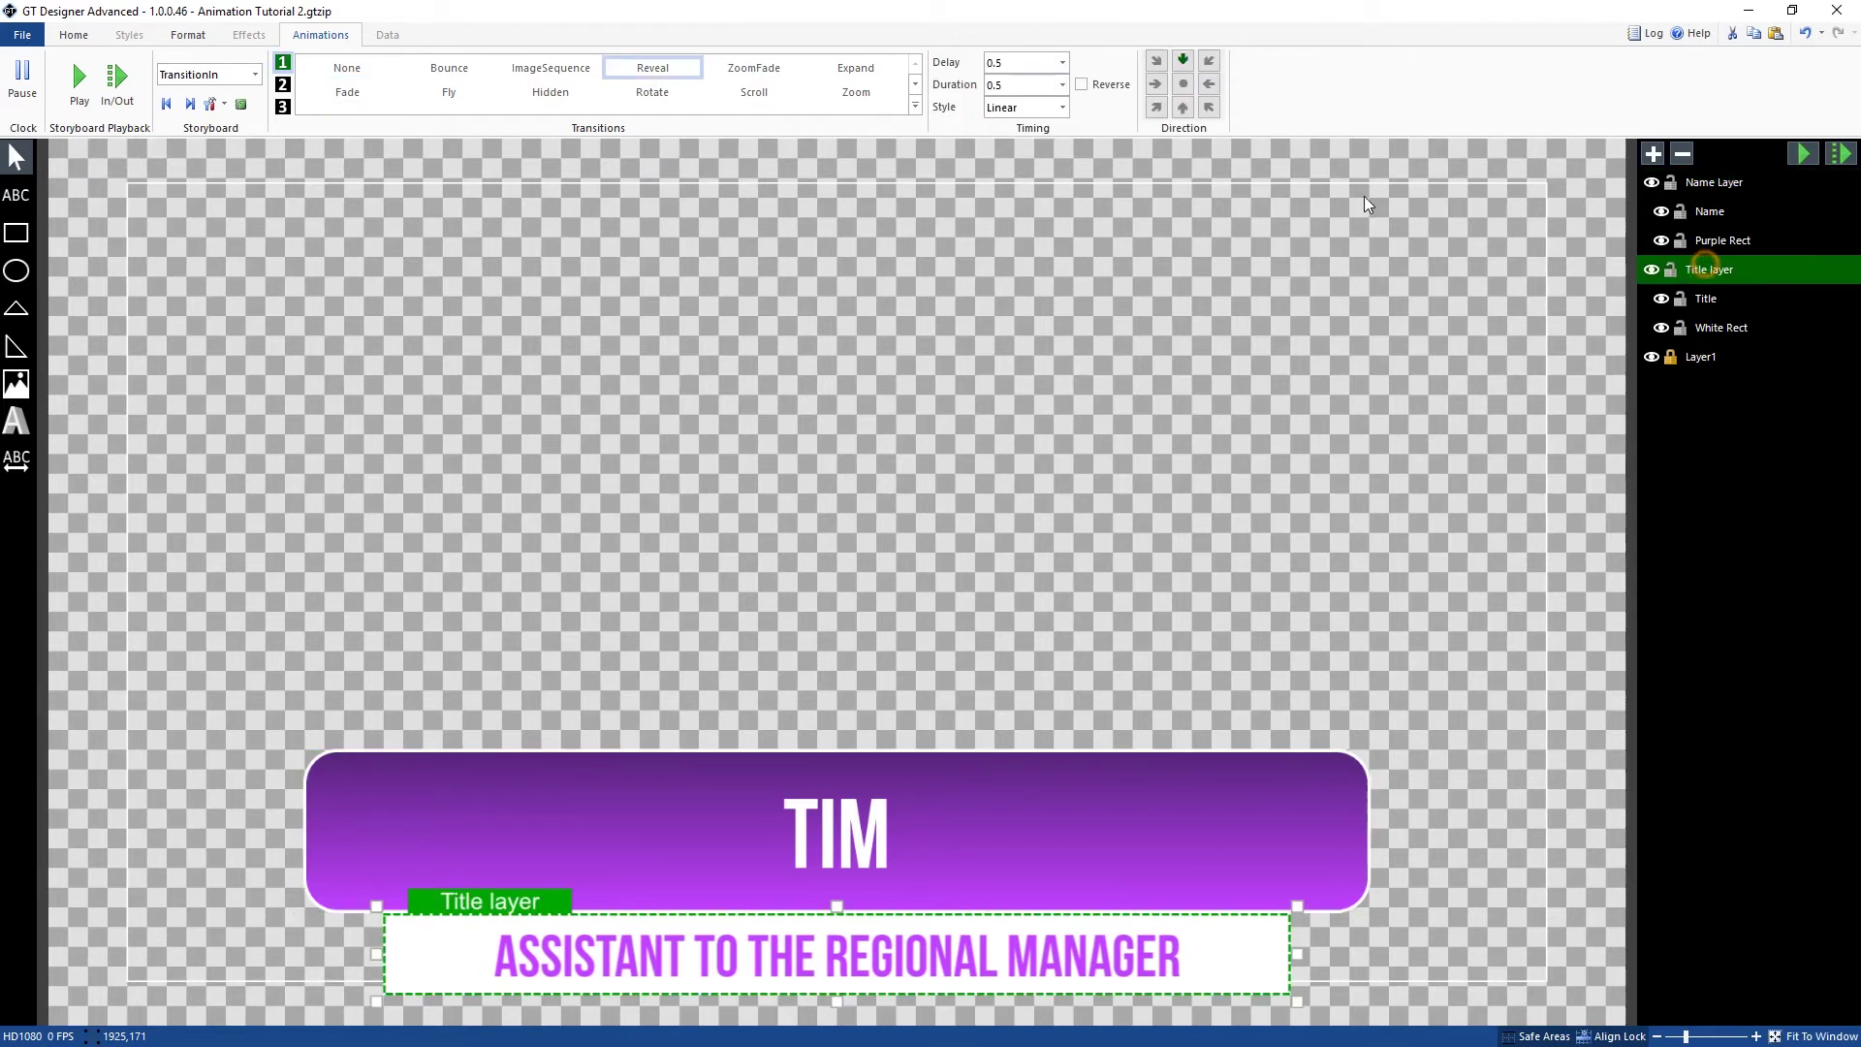
{"action": "left_click", "coordinate": [347, 68]}
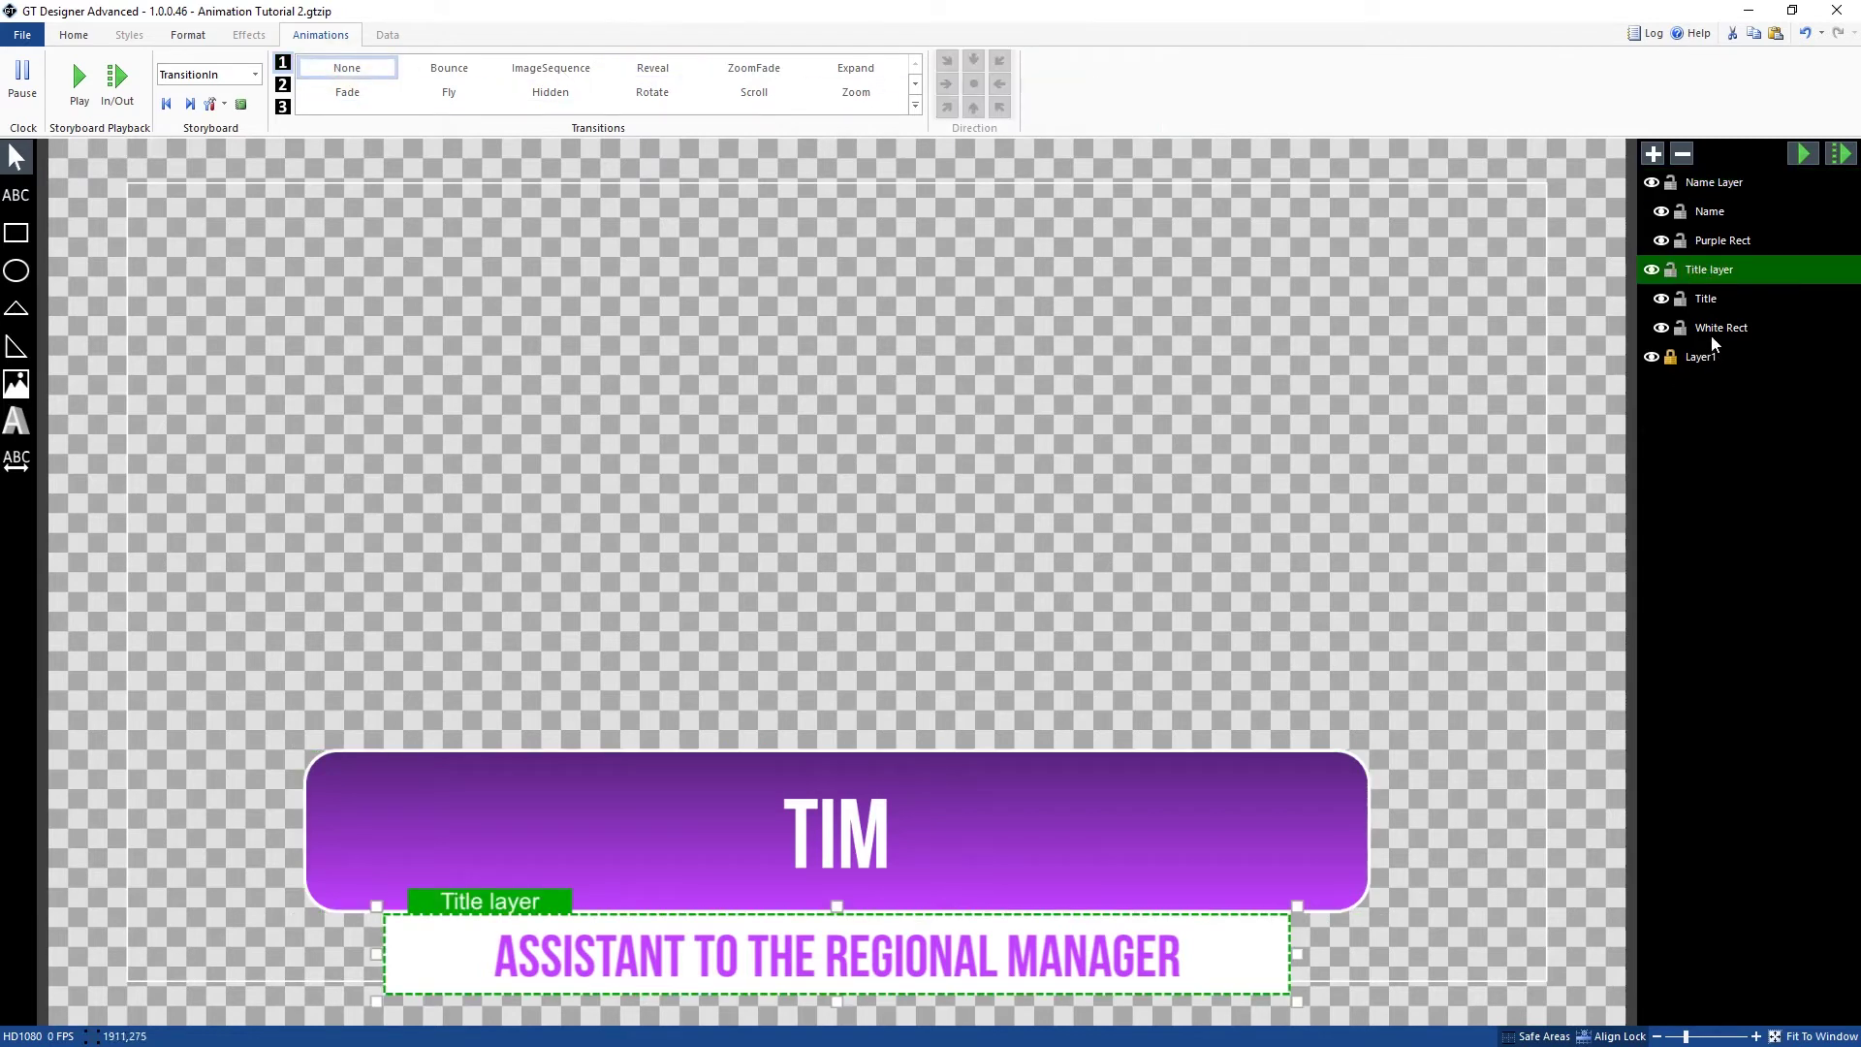
Step: Give the Purple Rect an Expand entrance from the top-left over 0.5 seconds
{"action": "left_click", "coordinate": [1716, 242]}
{"action": "left_click", "coordinate": [1724, 203]}
{"action": "left_click", "coordinate": [1719, 235]}
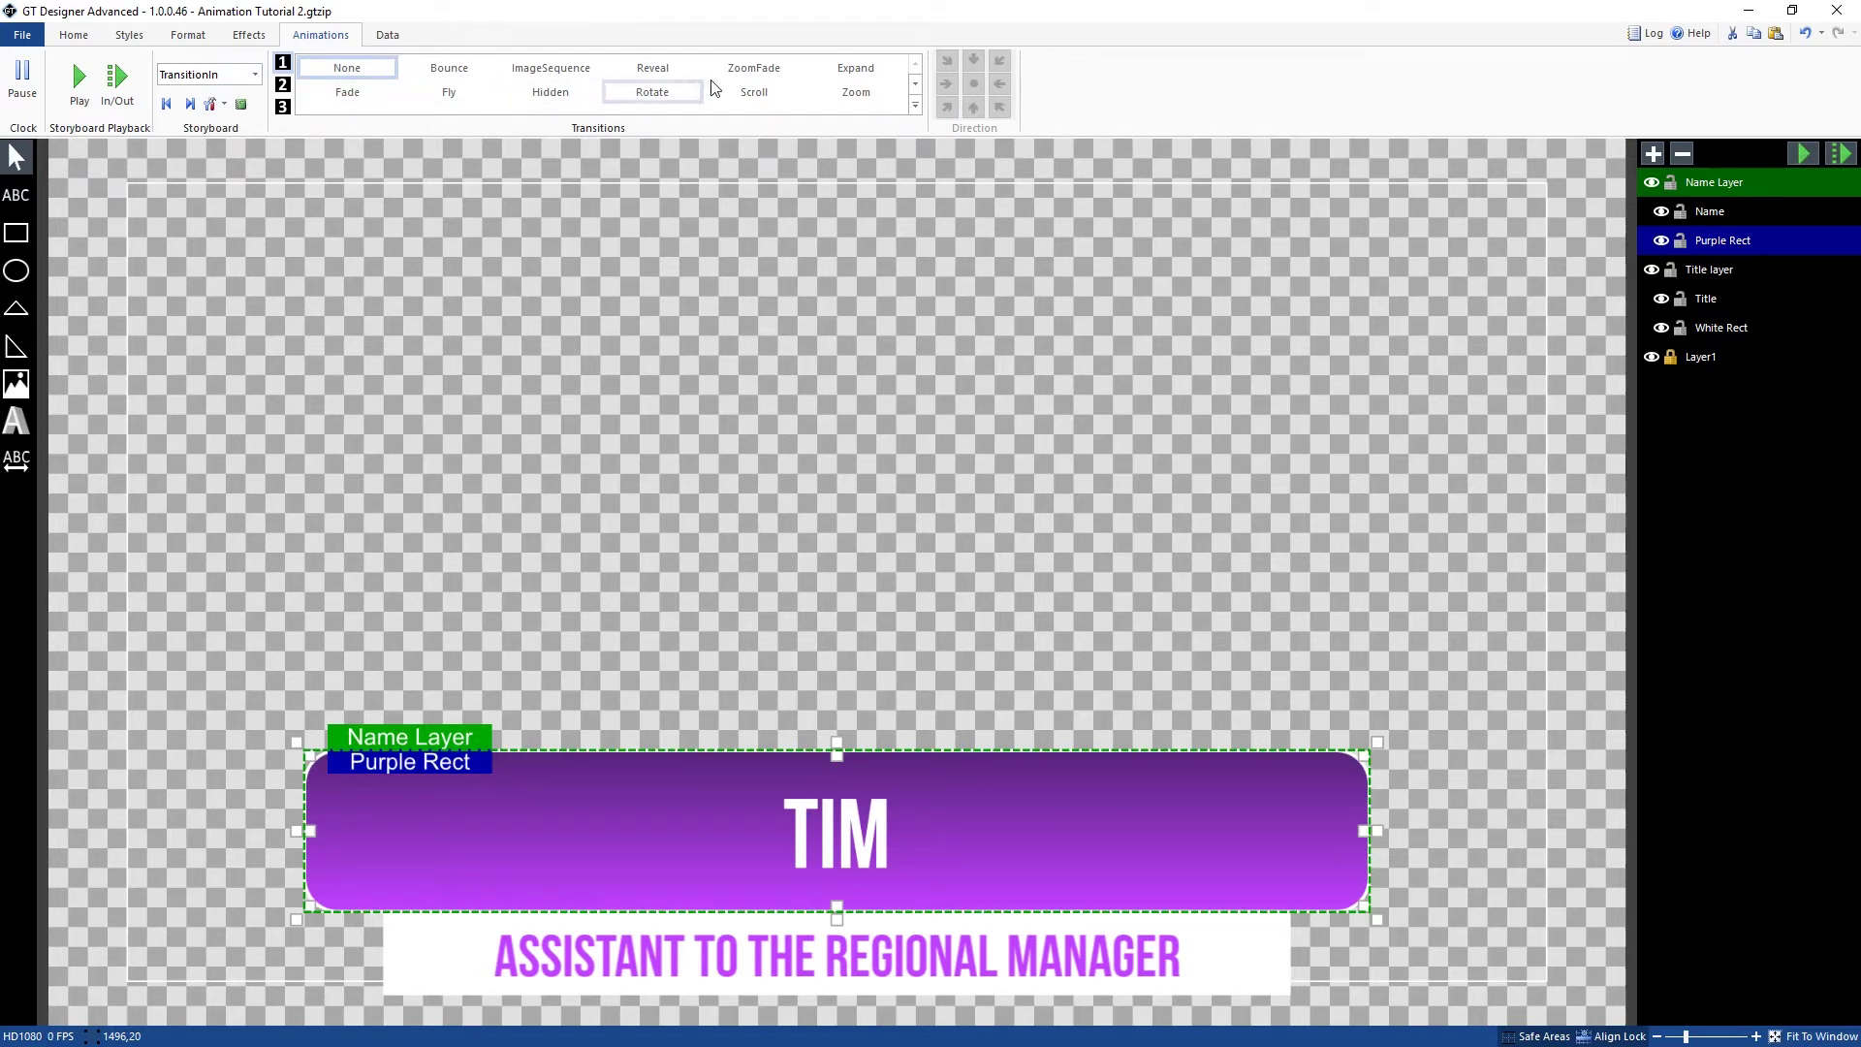
{"action": "left_click", "coordinate": [833, 70]}
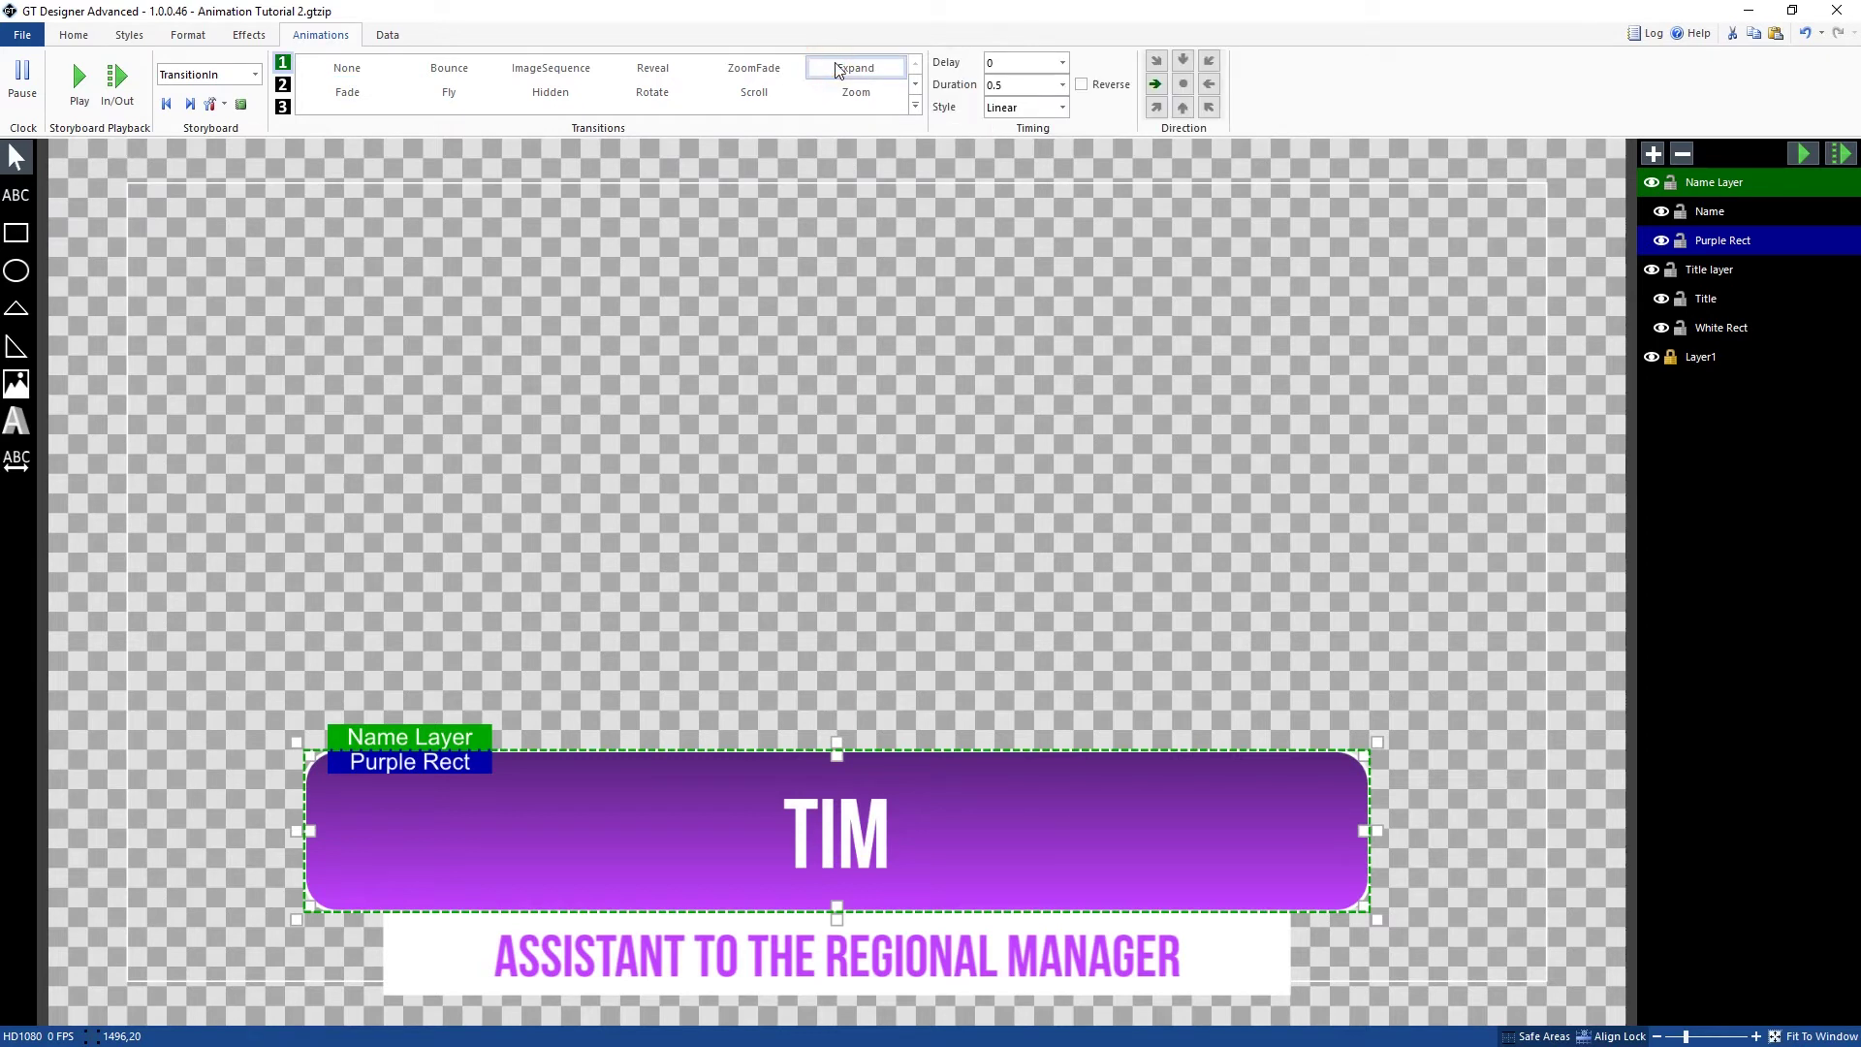
{"action": "left_click", "coordinate": [1156, 60]}
Step: Give the Name text a Fade entrance with a 0.5-second delay and preview it
{"action": "left_click", "coordinate": [1731, 211]}
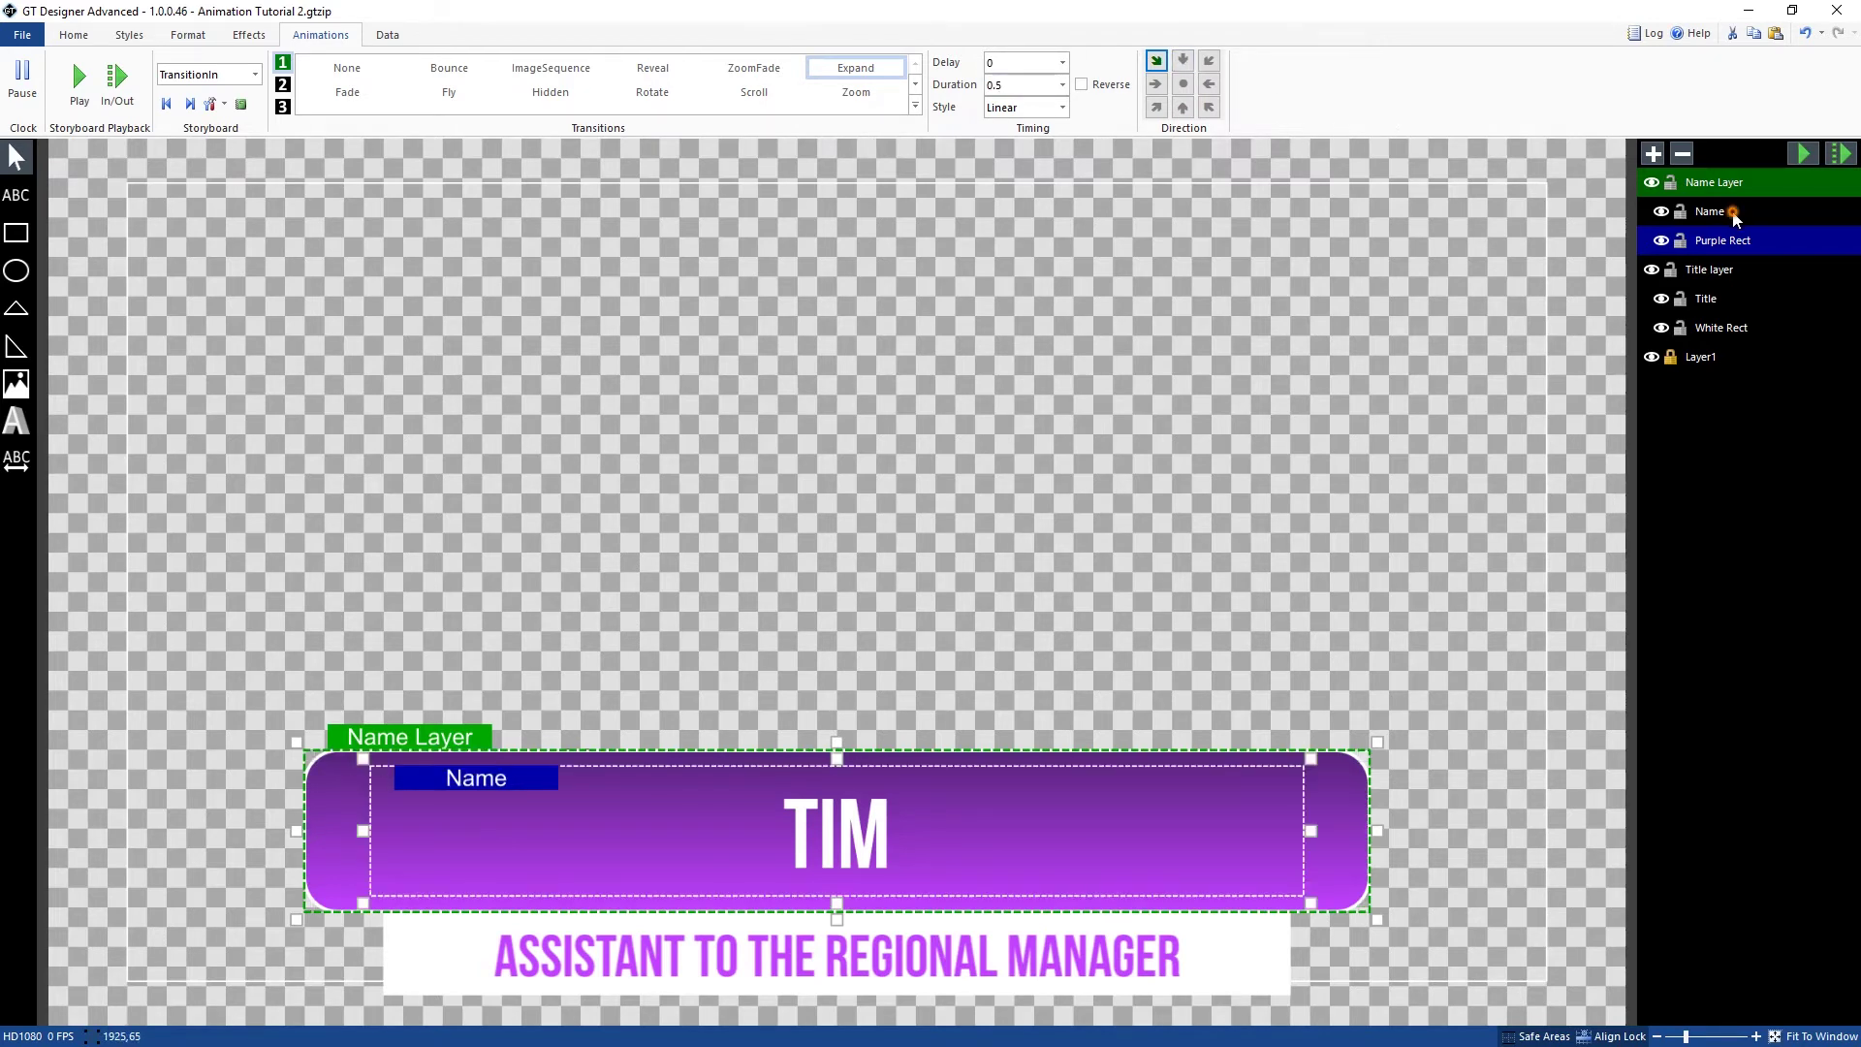
{"action": "left_click", "coordinate": [341, 93]}
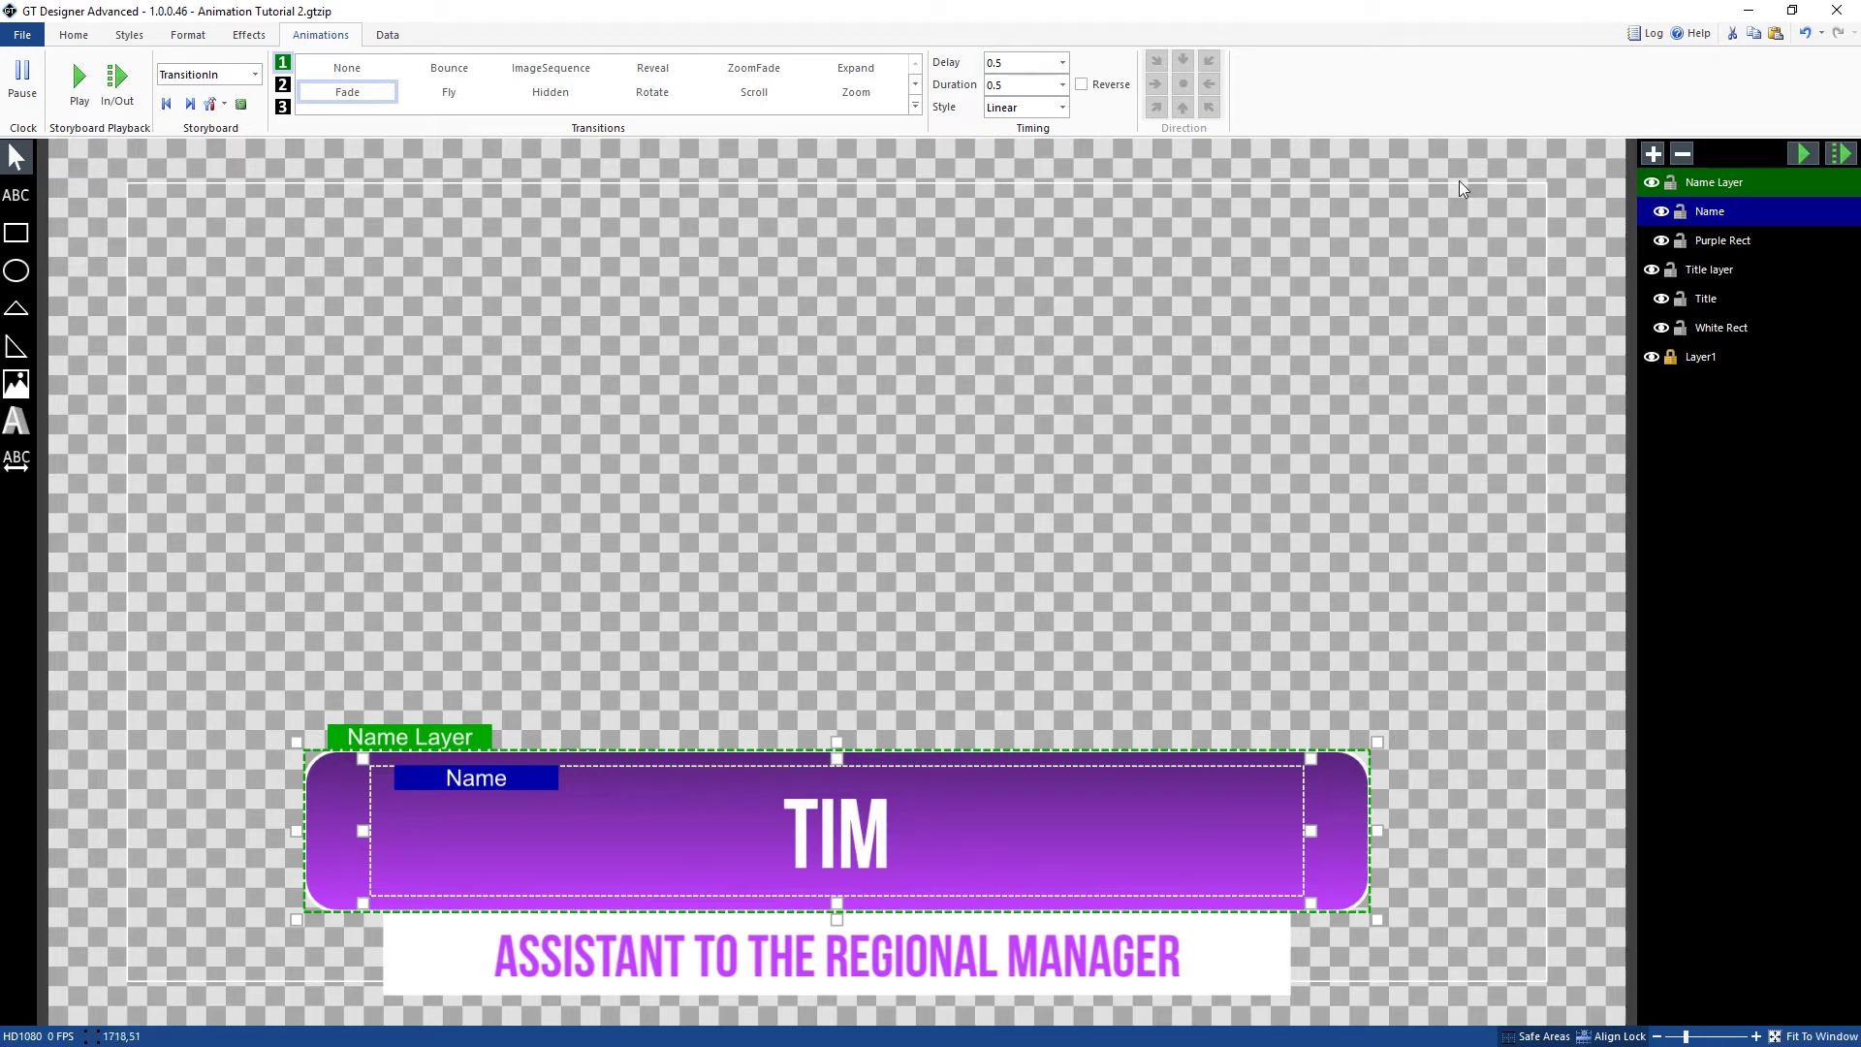
{"action": "left_click", "coordinate": [1838, 158]}
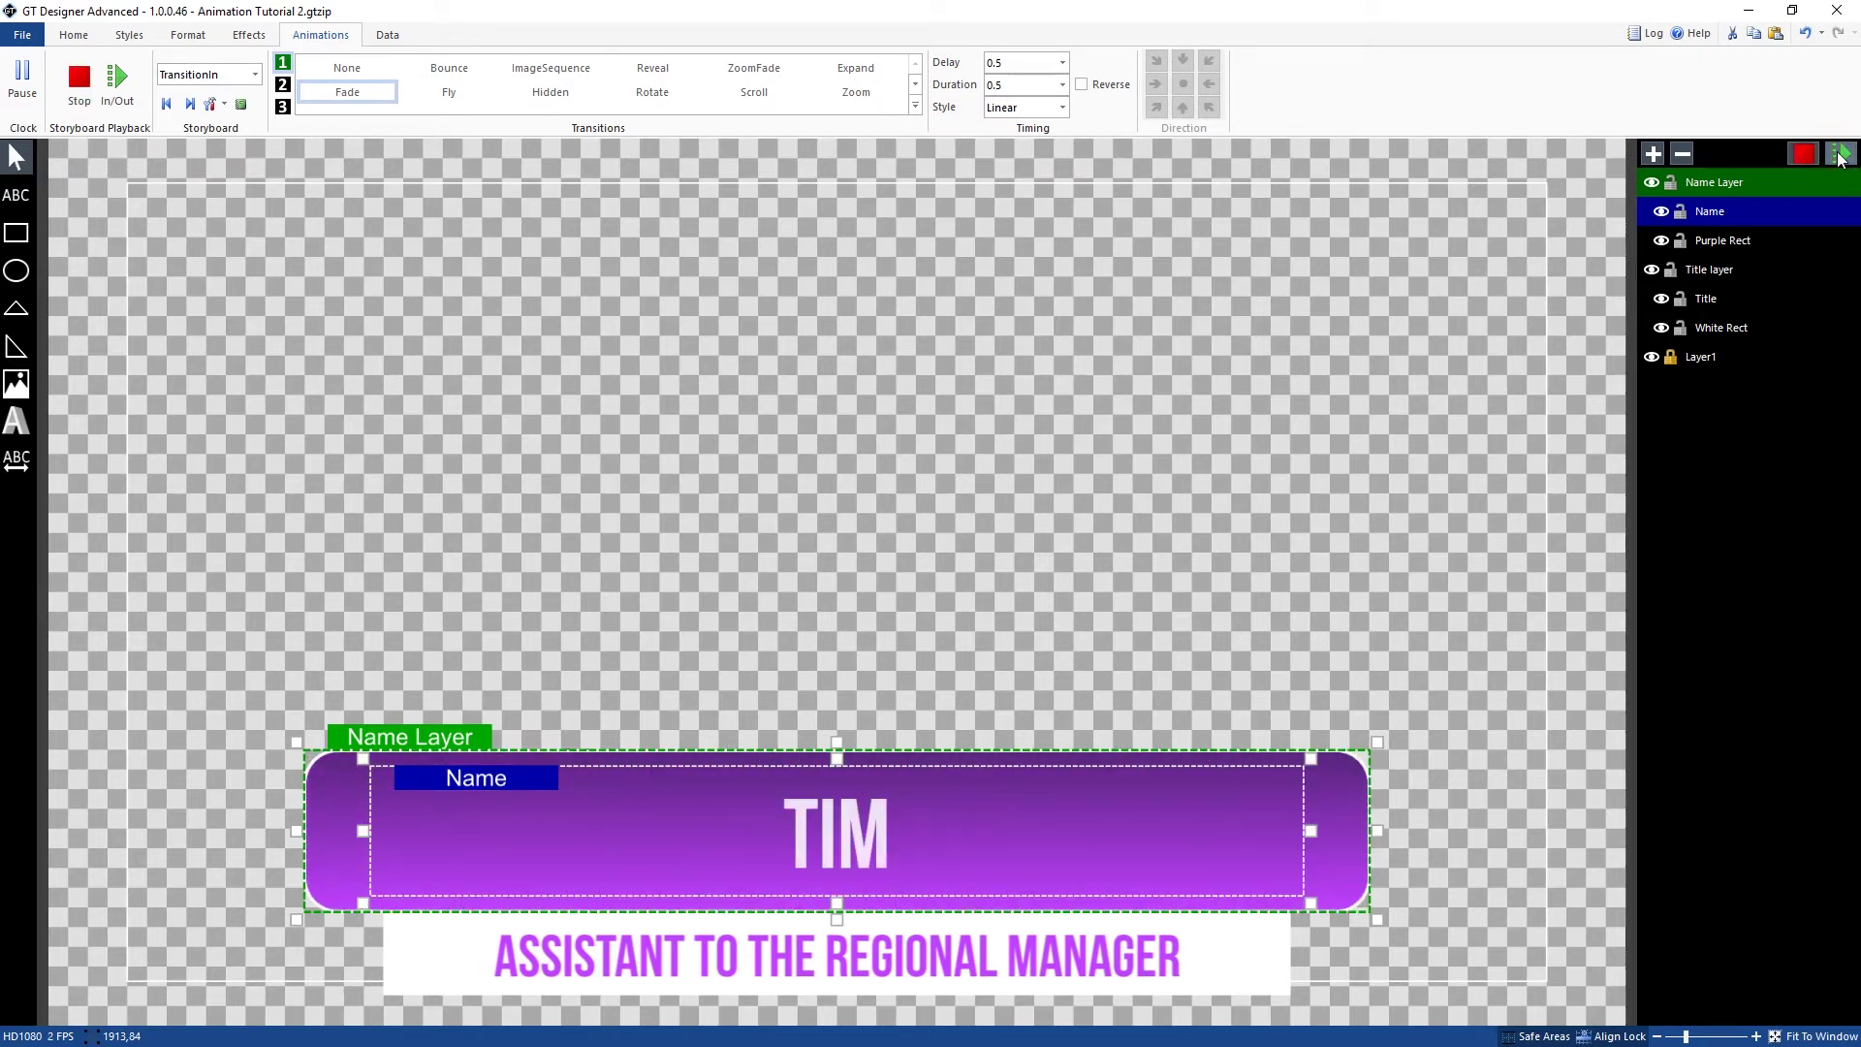
Step: Give the White Rect behind the title a Reveal entrance with a 1-second delay
{"action": "left_click", "coordinate": [1710, 298]}
{"action": "left_click", "coordinate": [1724, 326]}
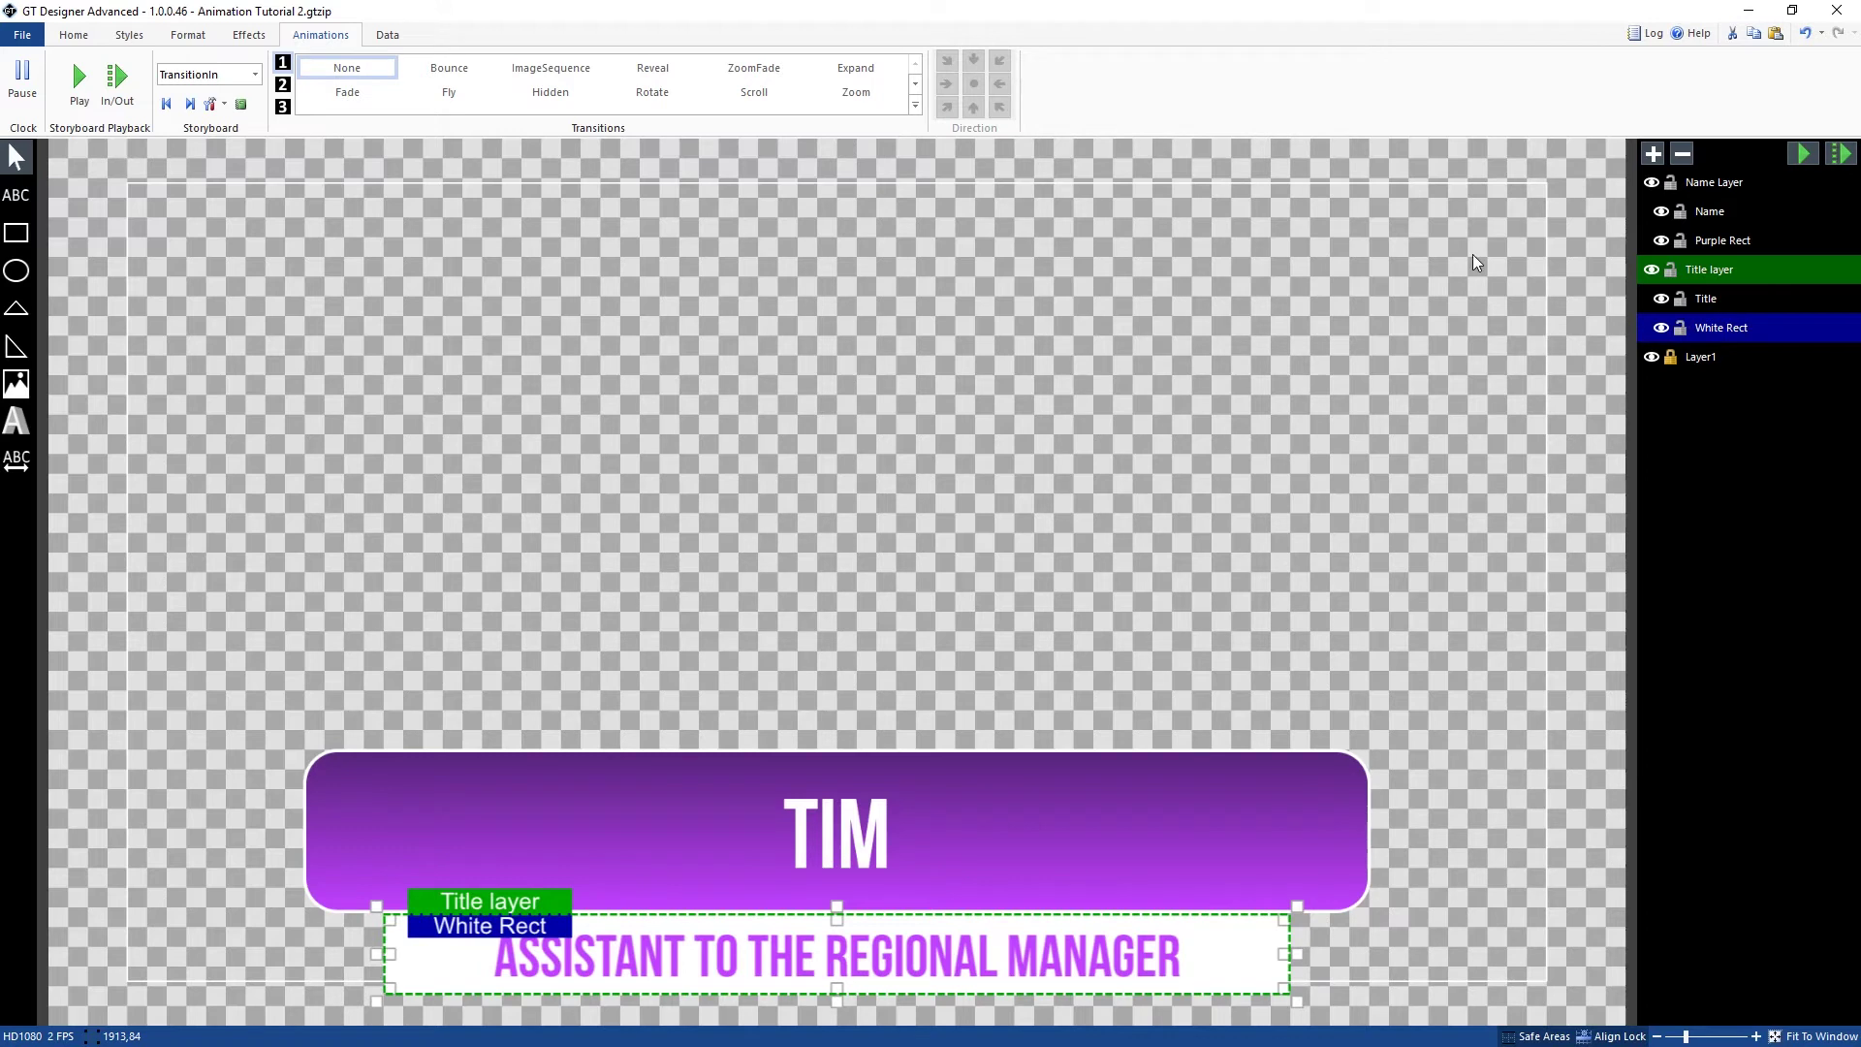
{"action": "left_click", "coordinate": [652, 68]}
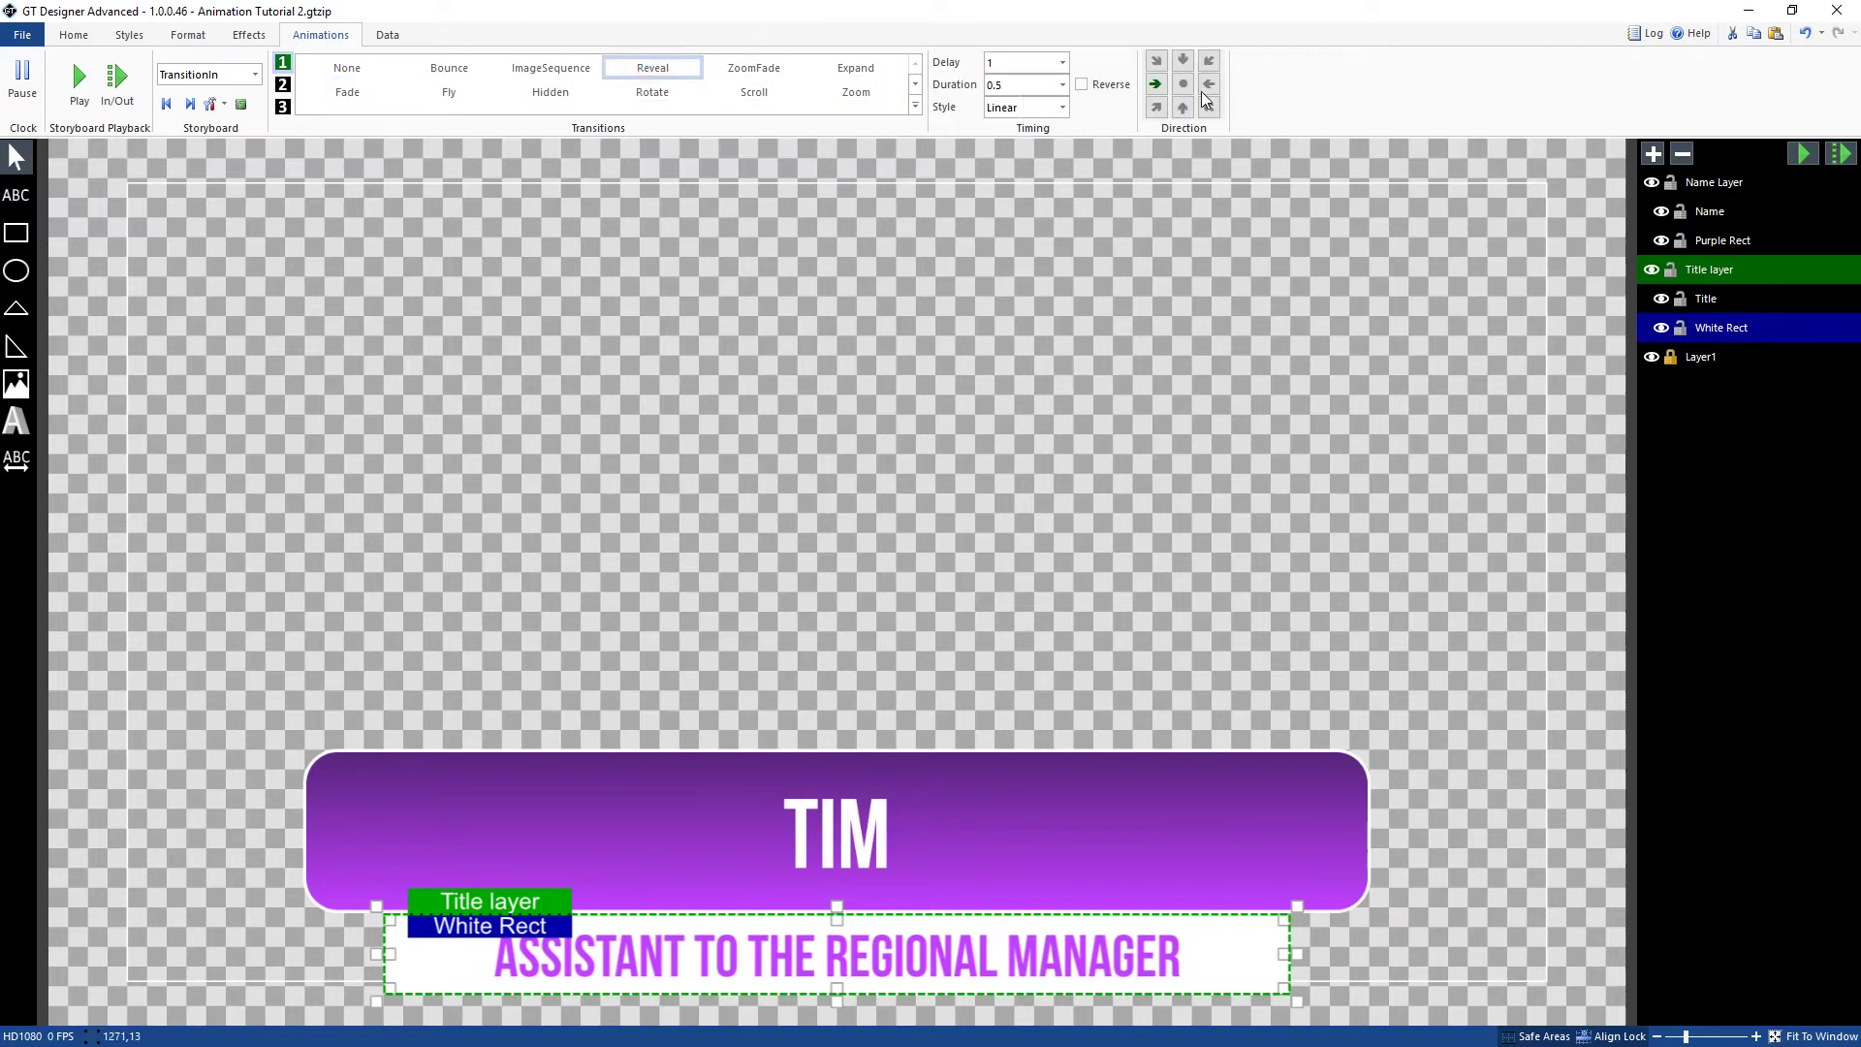
{"action": "double_click", "coordinate": [1024, 60]}
{"action": "left_click", "coordinate": [1706, 298]}
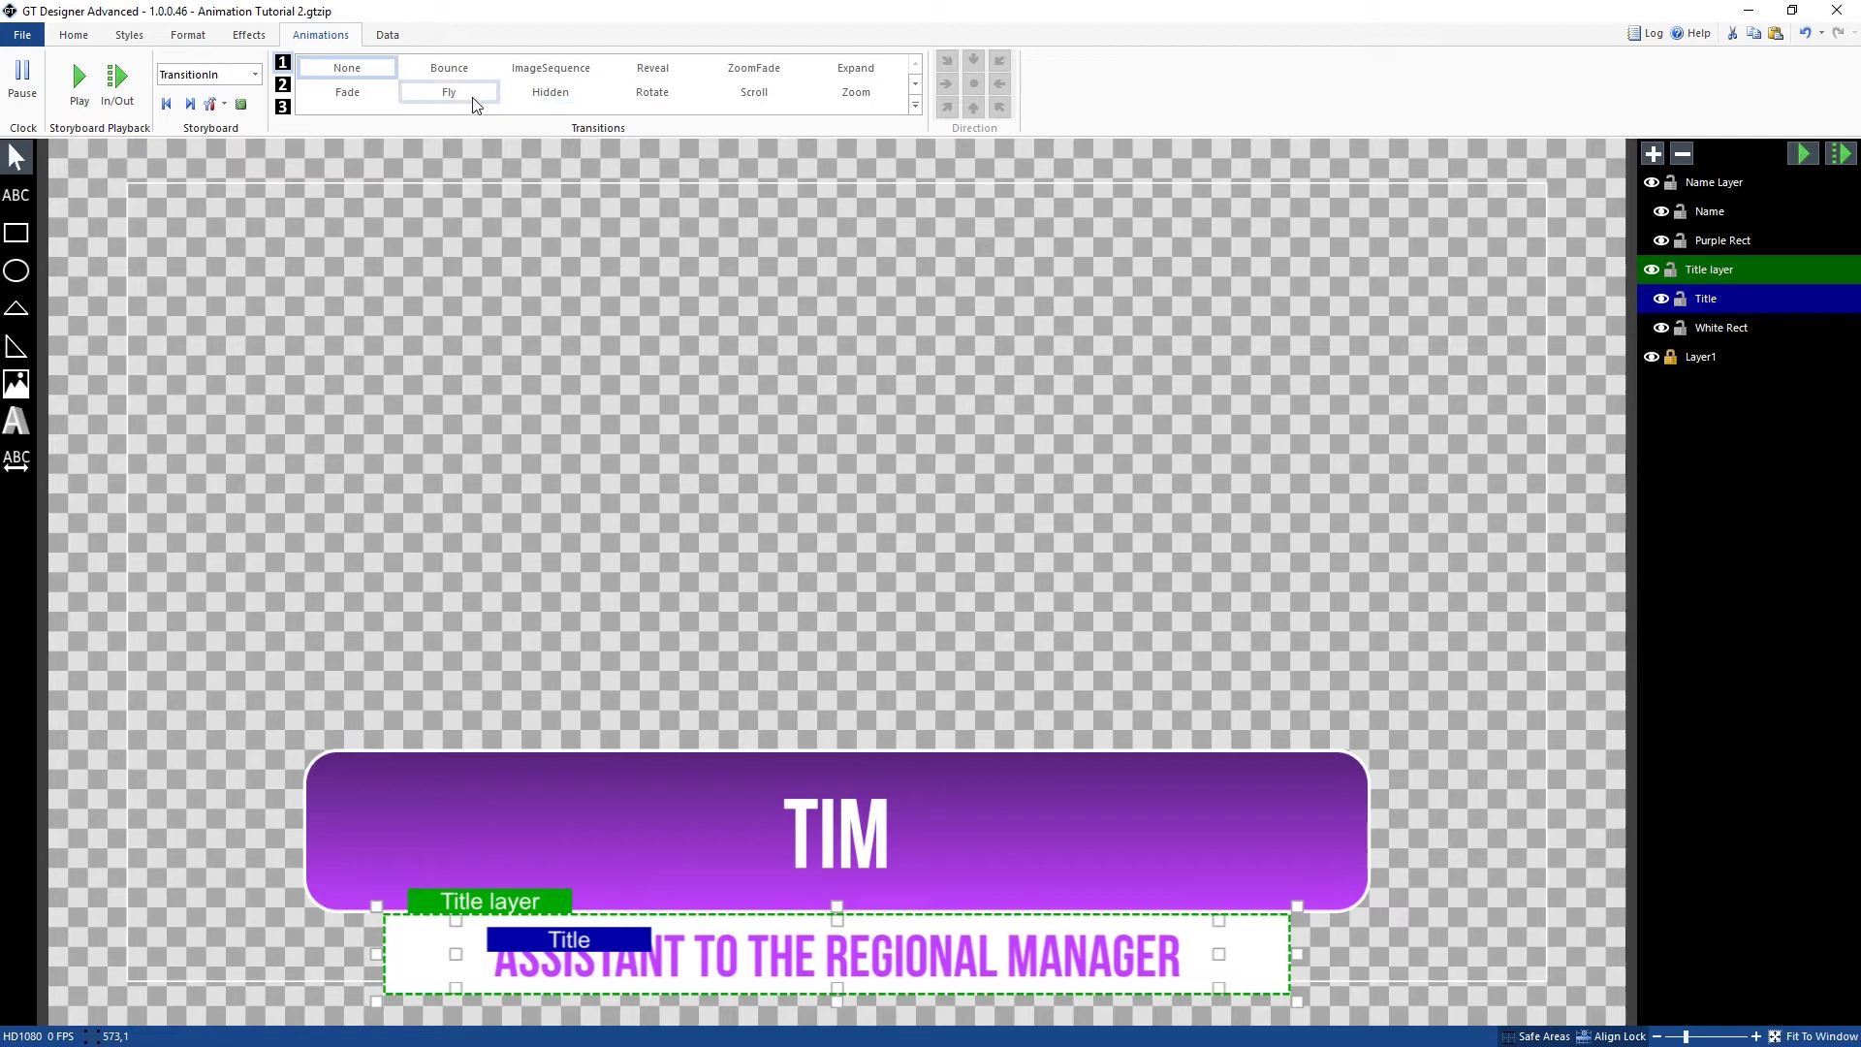
Step: Give the Title text a leftward Bounce entrance with delay 1.5 and duration 0.4, then preview it
{"action": "left_click", "coordinate": [449, 70]}
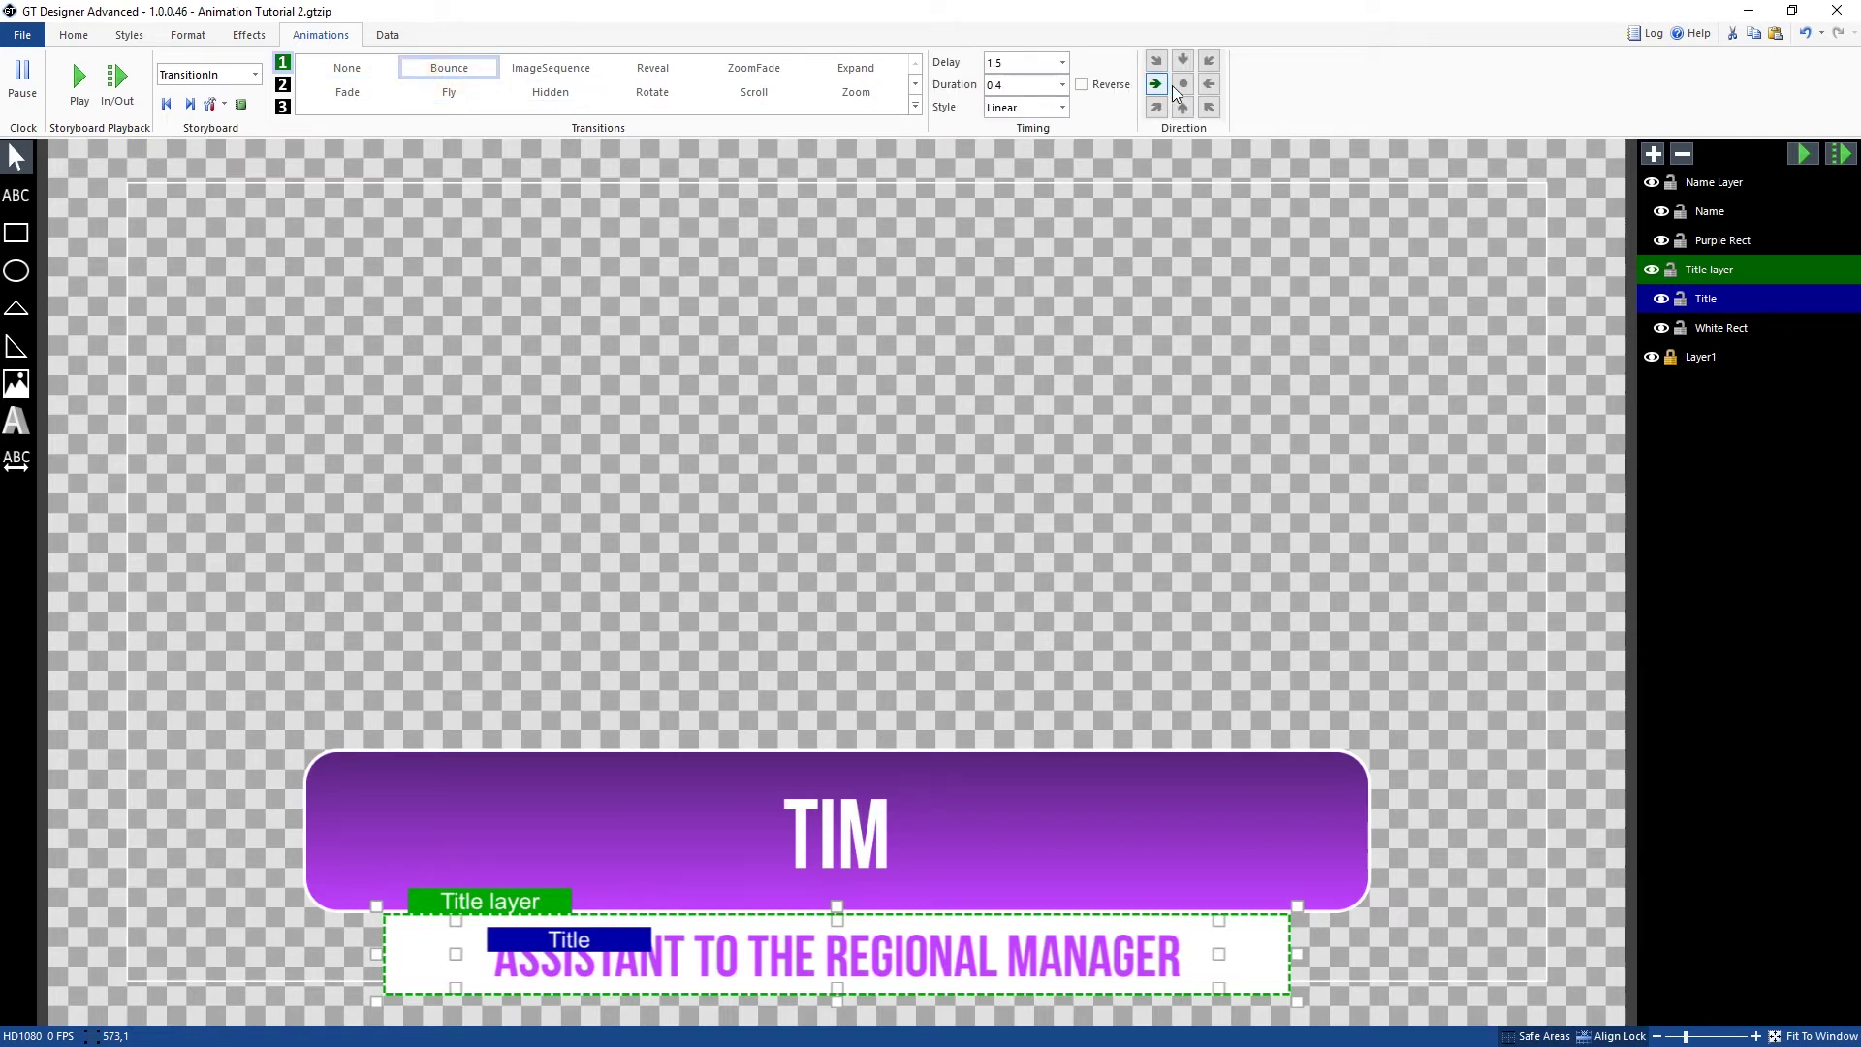
{"action": "left_click", "coordinate": [1211, 84]}
{"action": "double_click", "coordinate": [1008, 64]}
{"action": "left_click", "coordinate": [1027, 83]}
{"action": "key", "text": "Tab"}
{"action": "left_click", "coordinate": [1803, 154]}
{"action": "left_click", "coordinate": [1721, 270]}
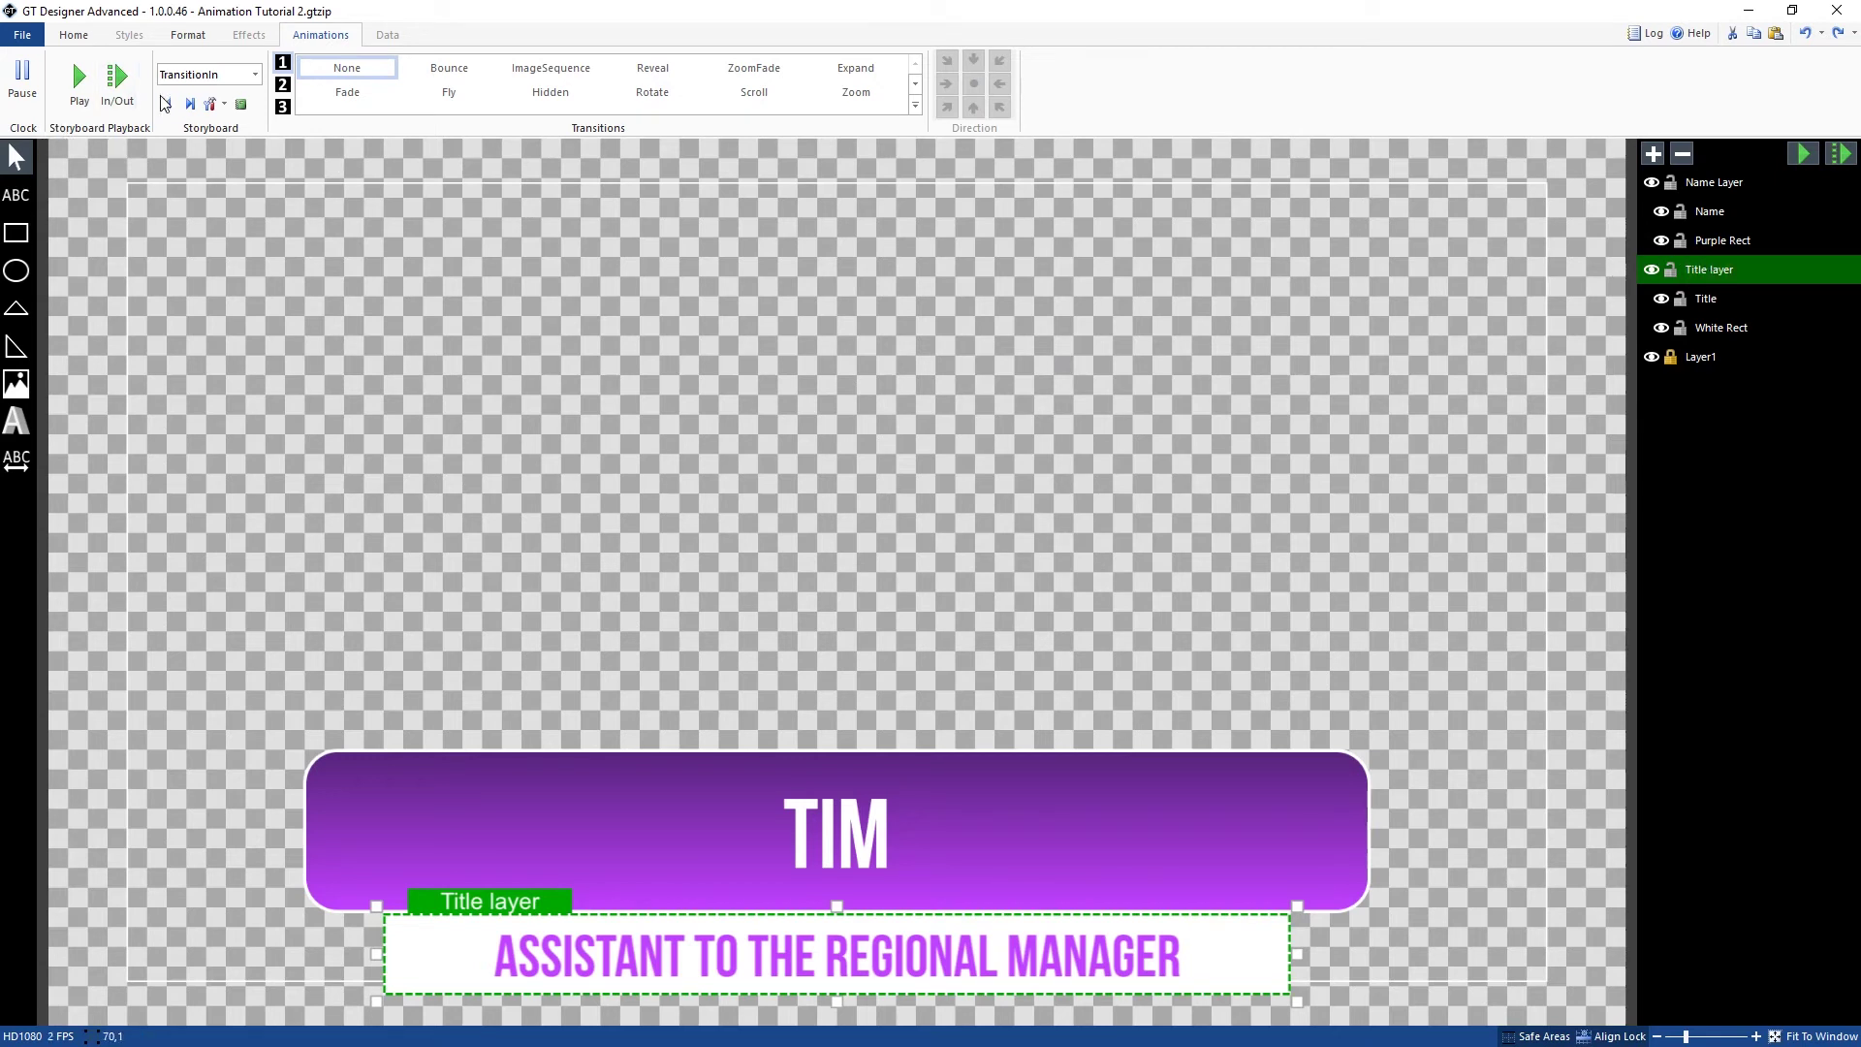
Step: Switch the storyboard being edited to TransitionOut
{"action": "left_click", "coordinate": [209, 75]}
{"action": "left_click", "coordinate": [223, 117]}
{"action": "left_click", "coordinate": [189, 74]}
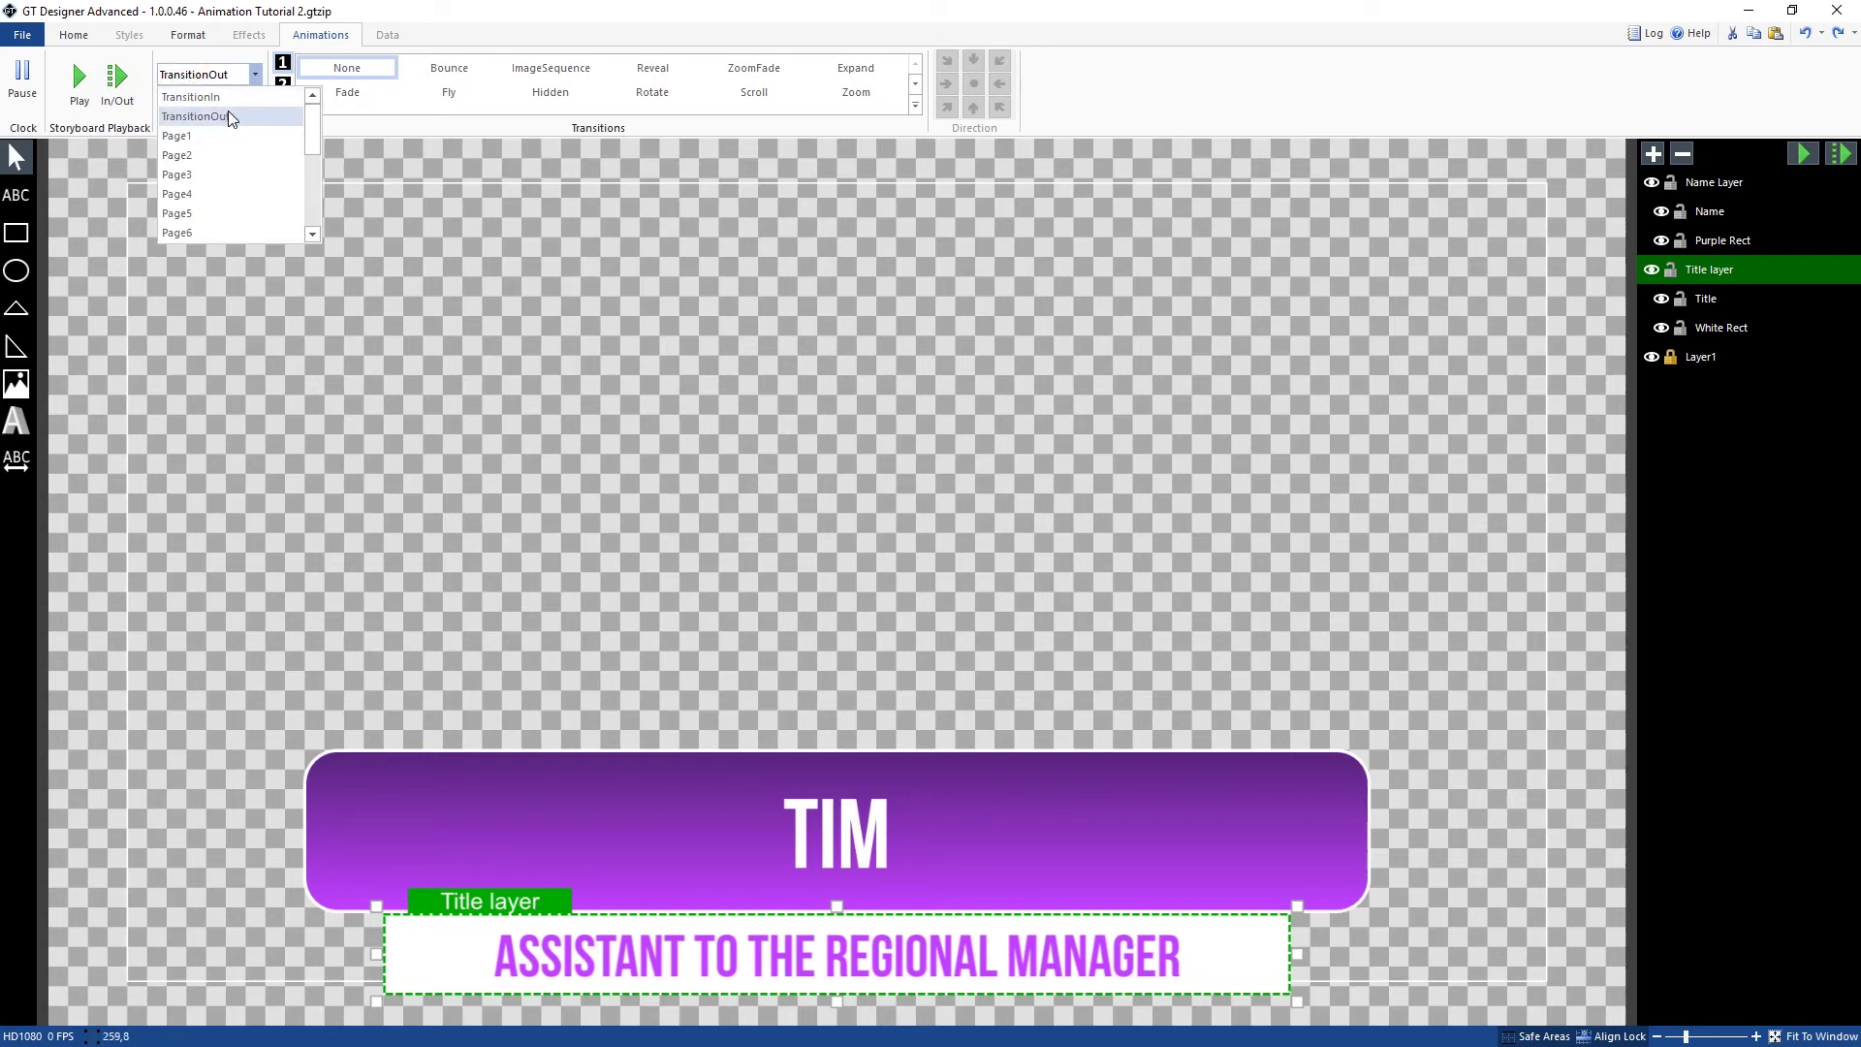
{"action": "left_click", "coordinate": [226, 116]}
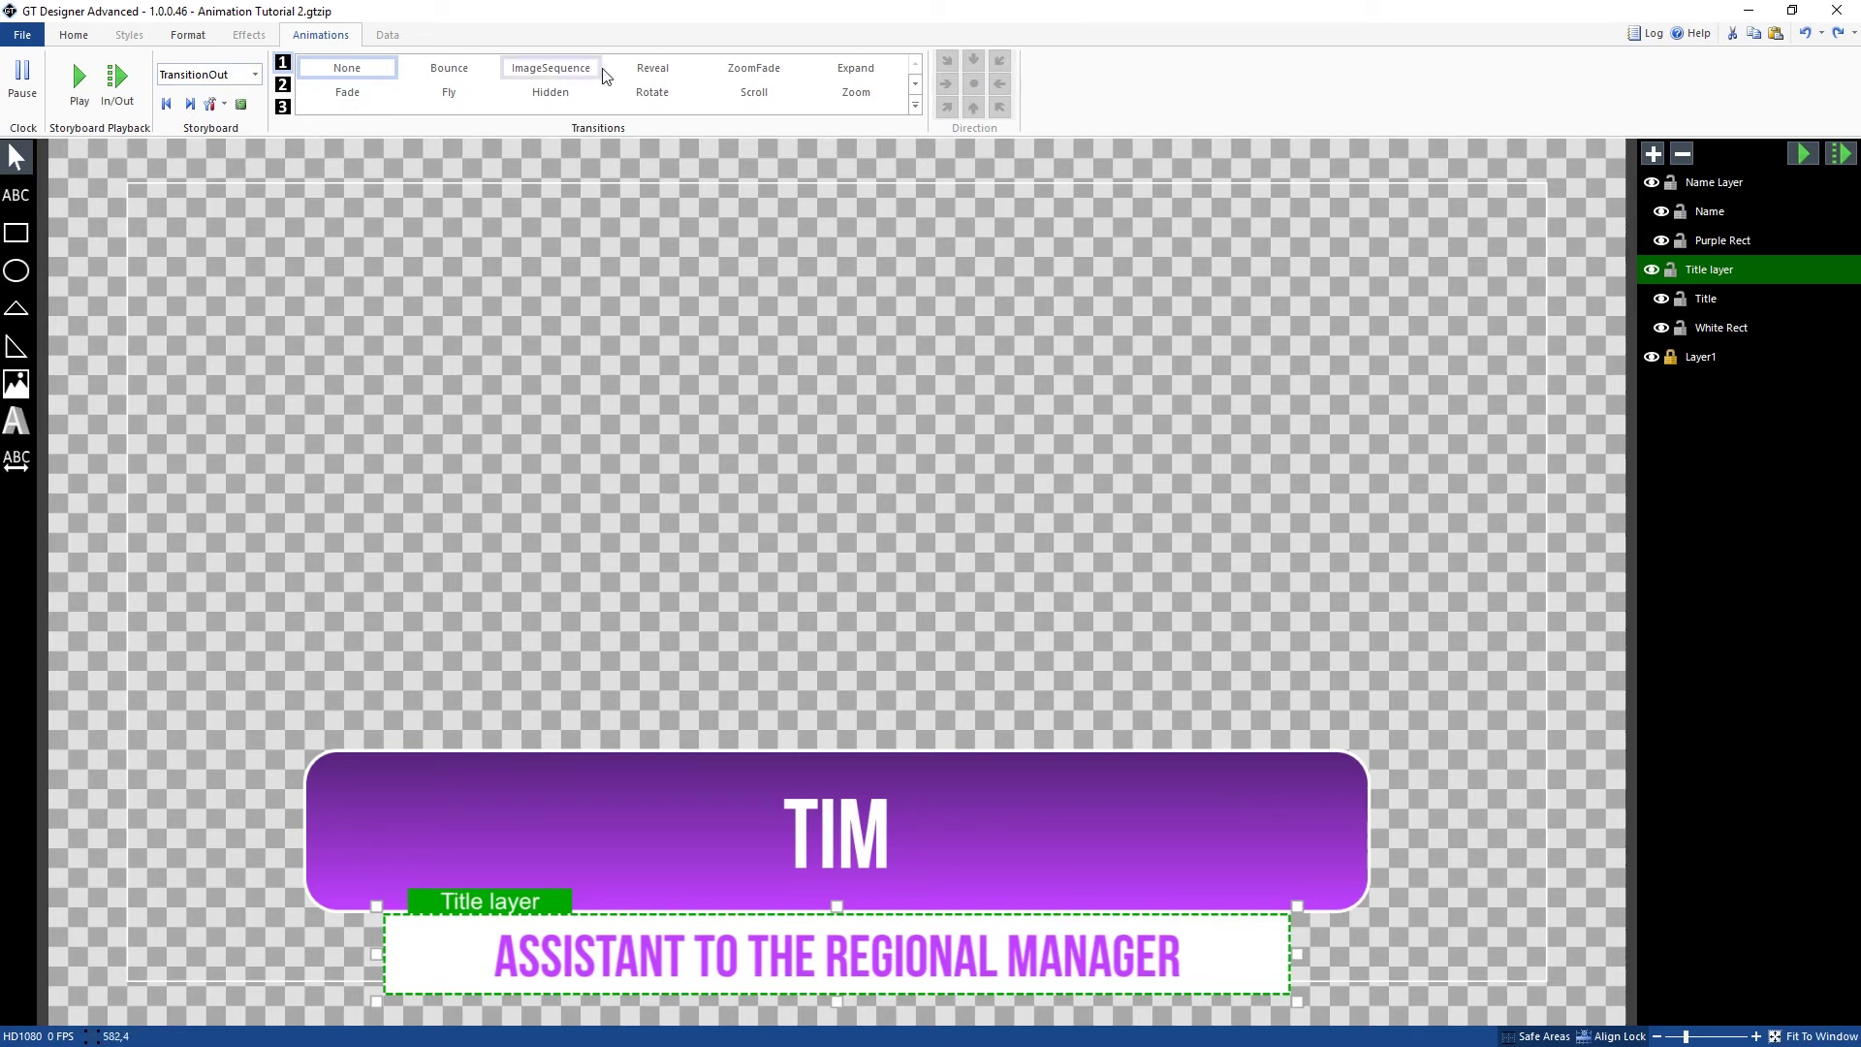
Step: Give the Title layer a downward Reveal exit, duration 0.4 with CubicEasingIn, and preview it
{"action": "left_click", "coordinate": [650, 69]}
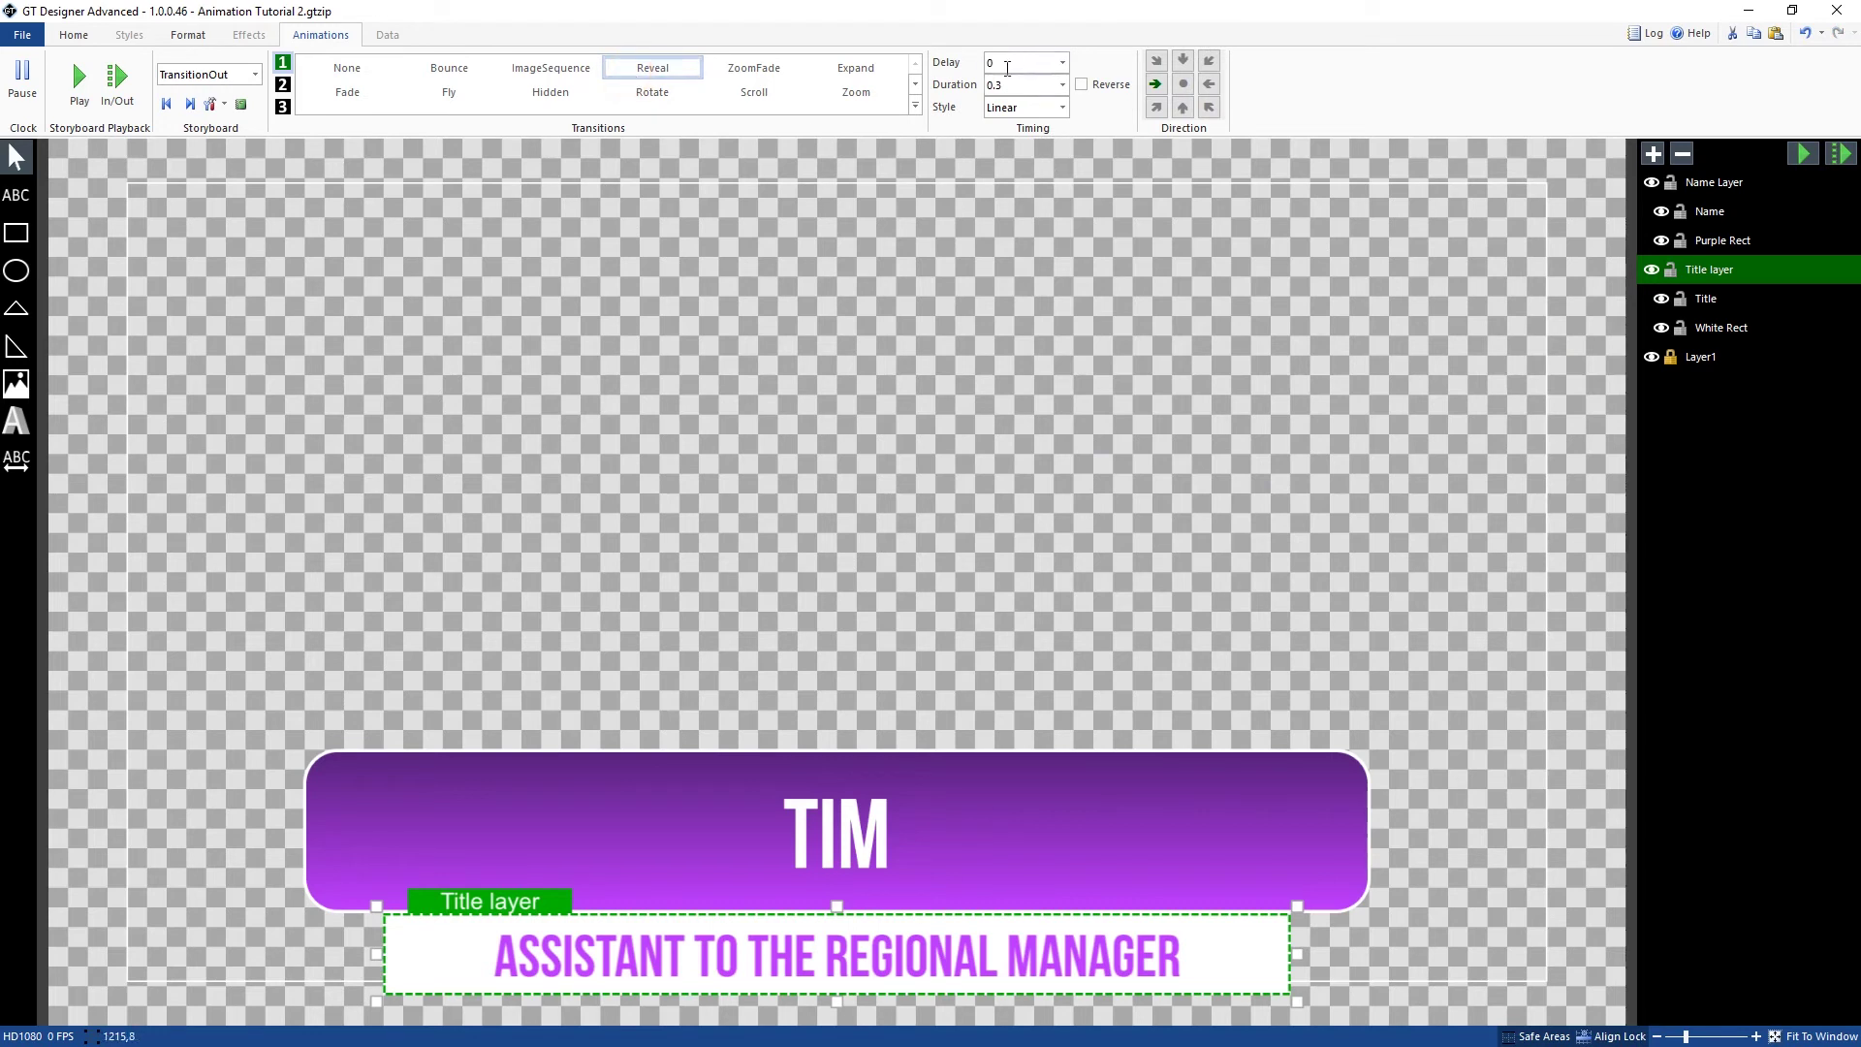
{"action": "left_click", "coordinate": [1009, 60]}
{"action": "left_click", "coordinate": [1009, 85]}
{"action": "type", "text": ".4"}
{"action": "left_click", "coordinate": [1022, 107]}
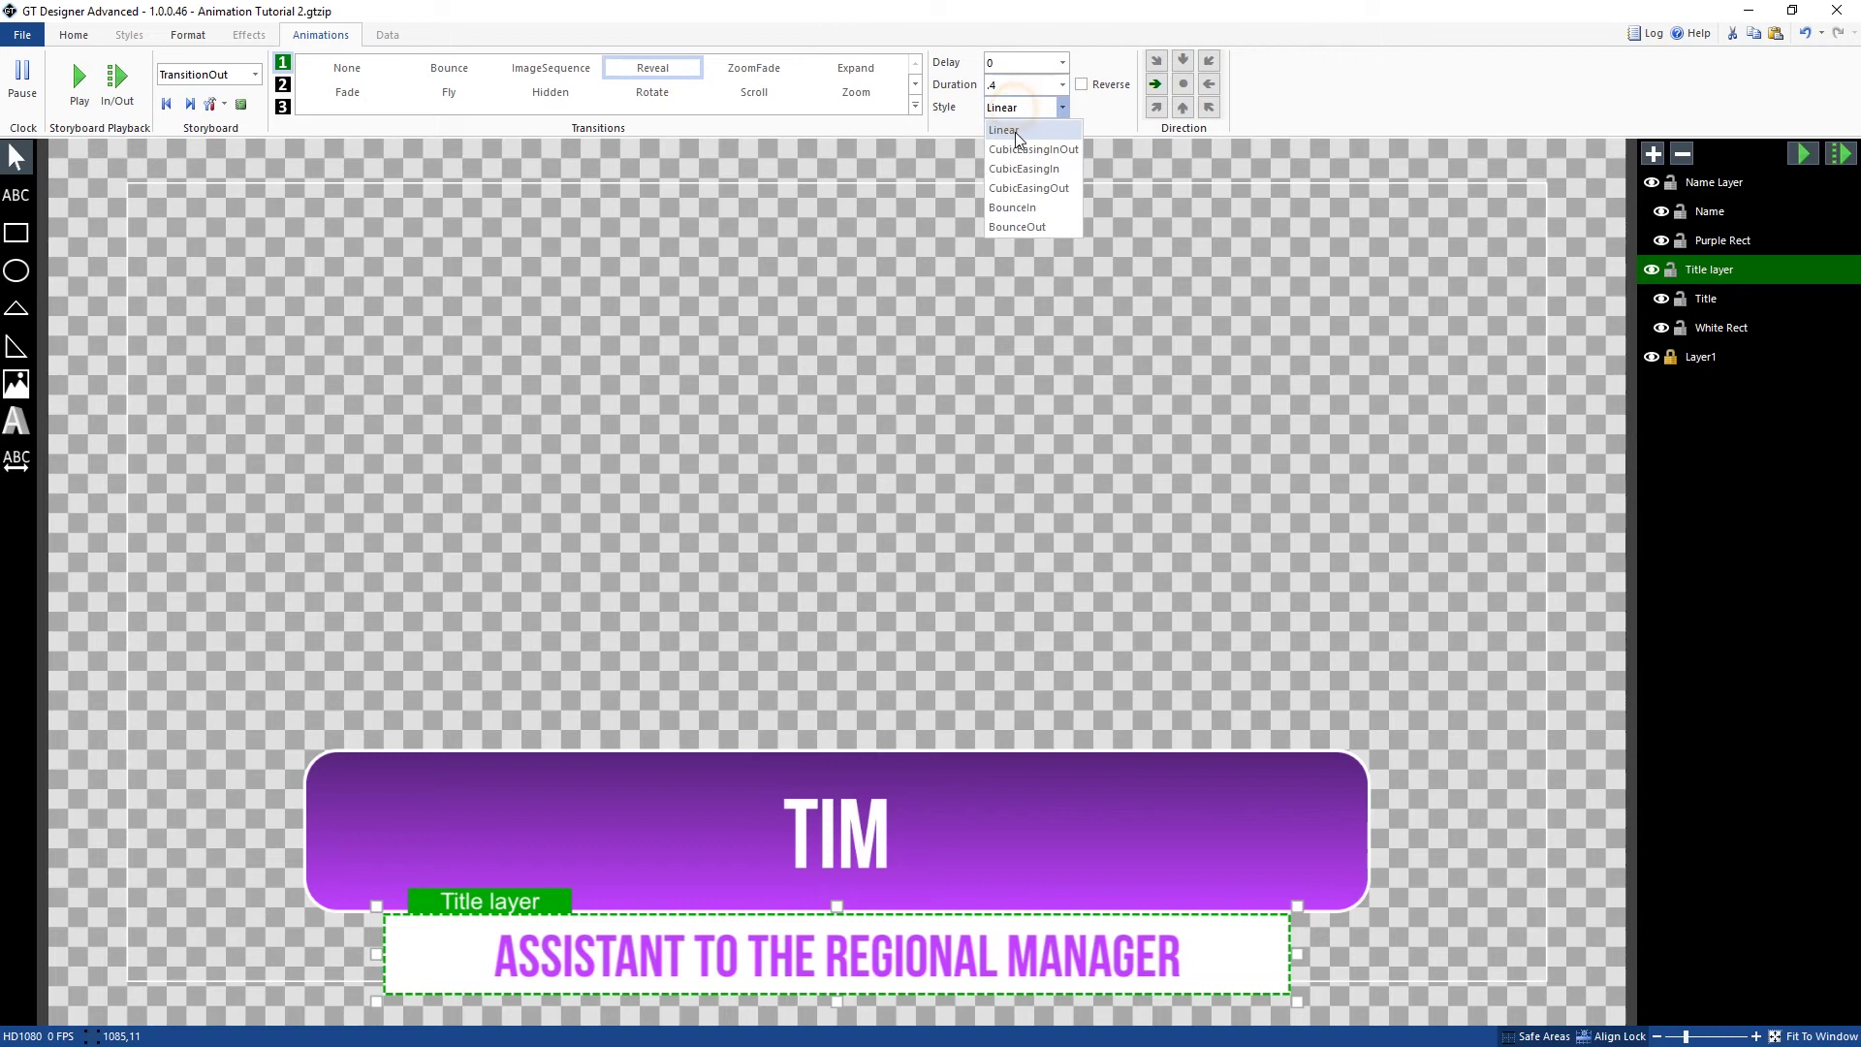
{"action": "left_click", "coordinate": [1020, 169]}
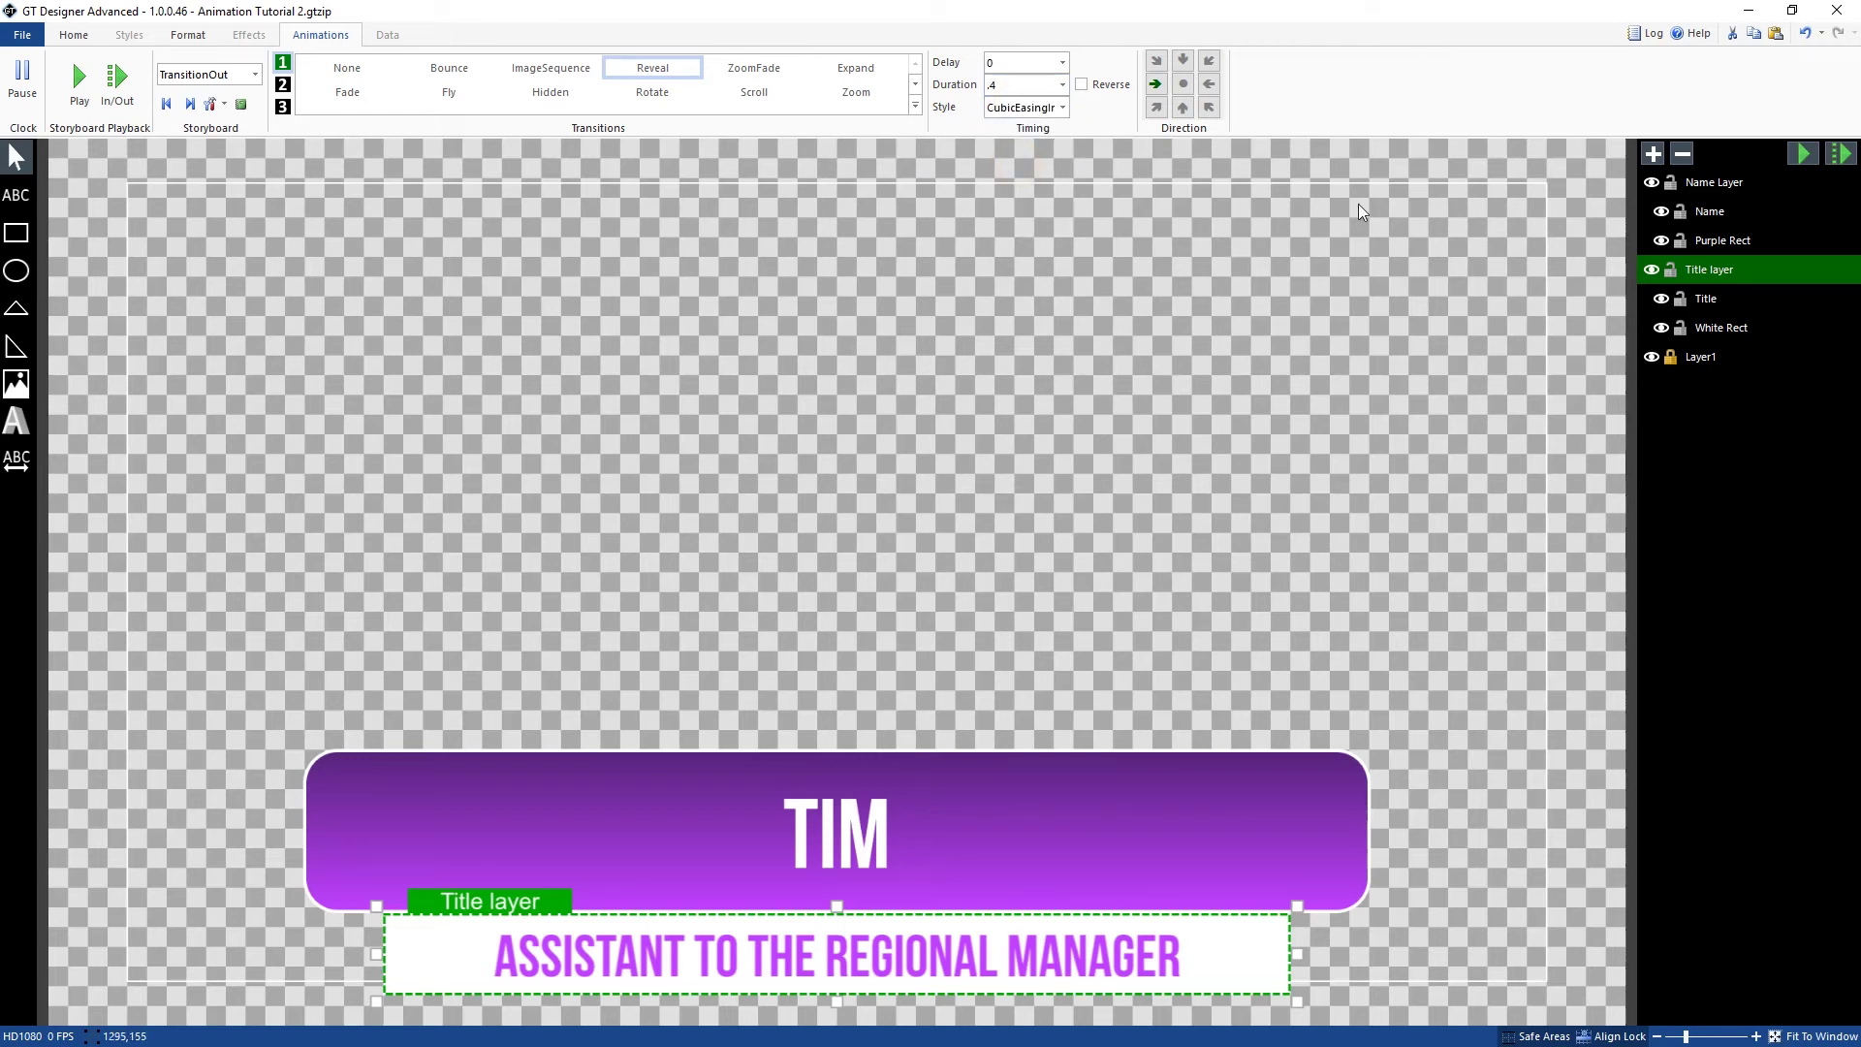
{"action": "left_click", "coordinate": [1183, 60]}
{"action": "left_click", "coordinate": [1839, 153]}
{"action": "left_click", "coordinate": [1704, 190]}
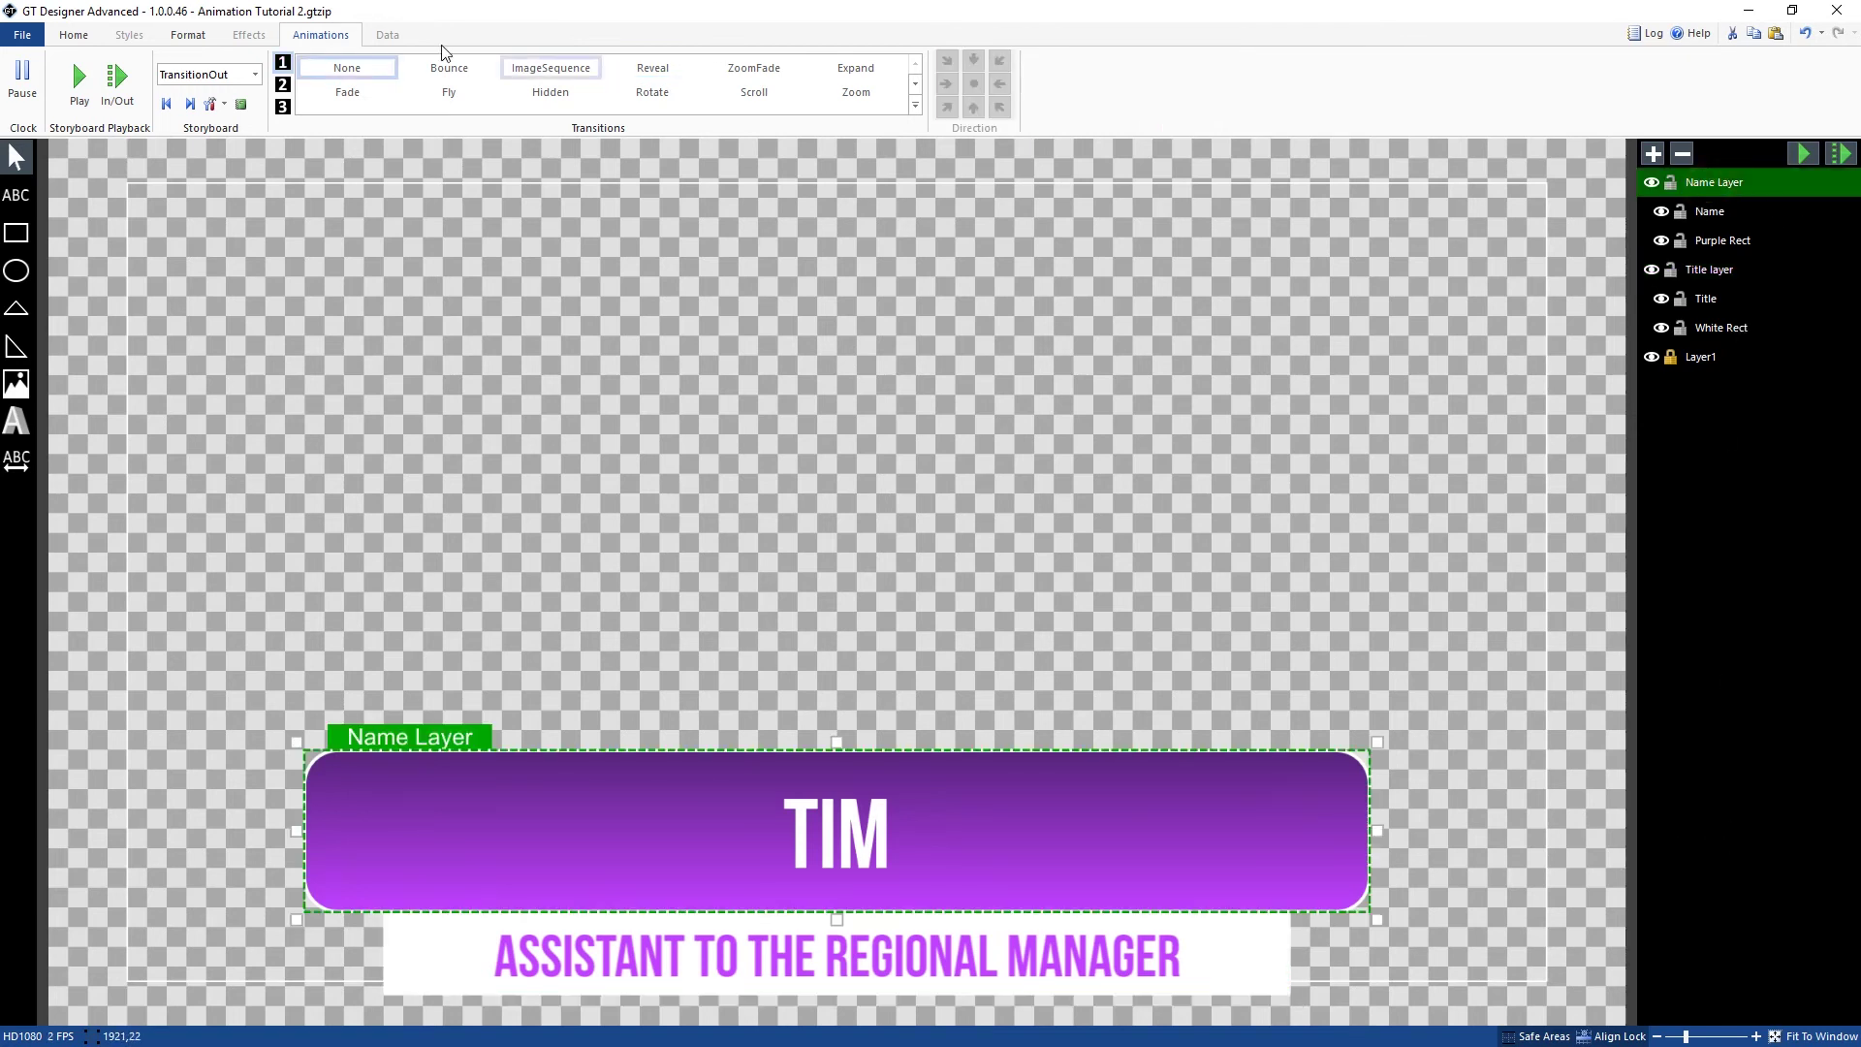
Step: Give the Name Layer a centre Reveal exit on the X axis with a 0.4-second delay
{"action": "left_click", "coordinate": [214, 72]}
{"action": "left_click", "coordinate": [217, 95]}
{"action": "left_click", "coordinate": [654, 69]}
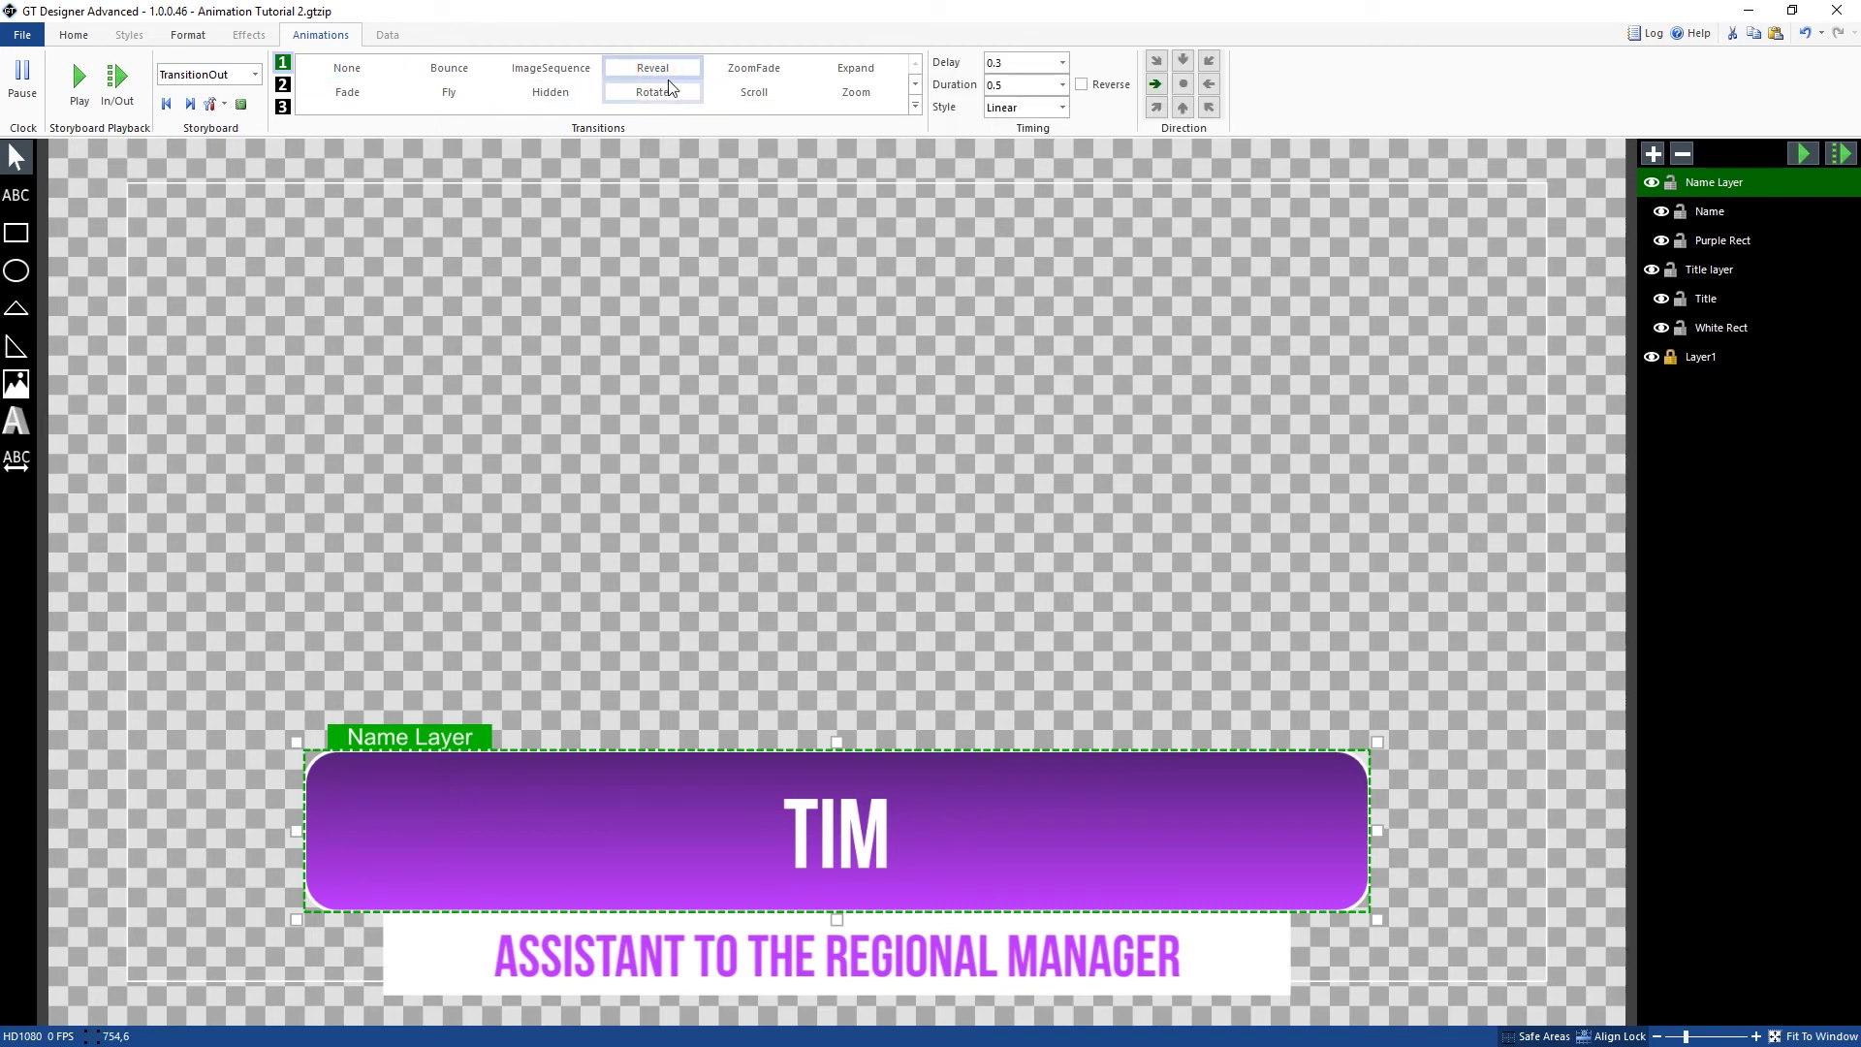
{"action": "left_click", "coordinate": [1185, 88]}
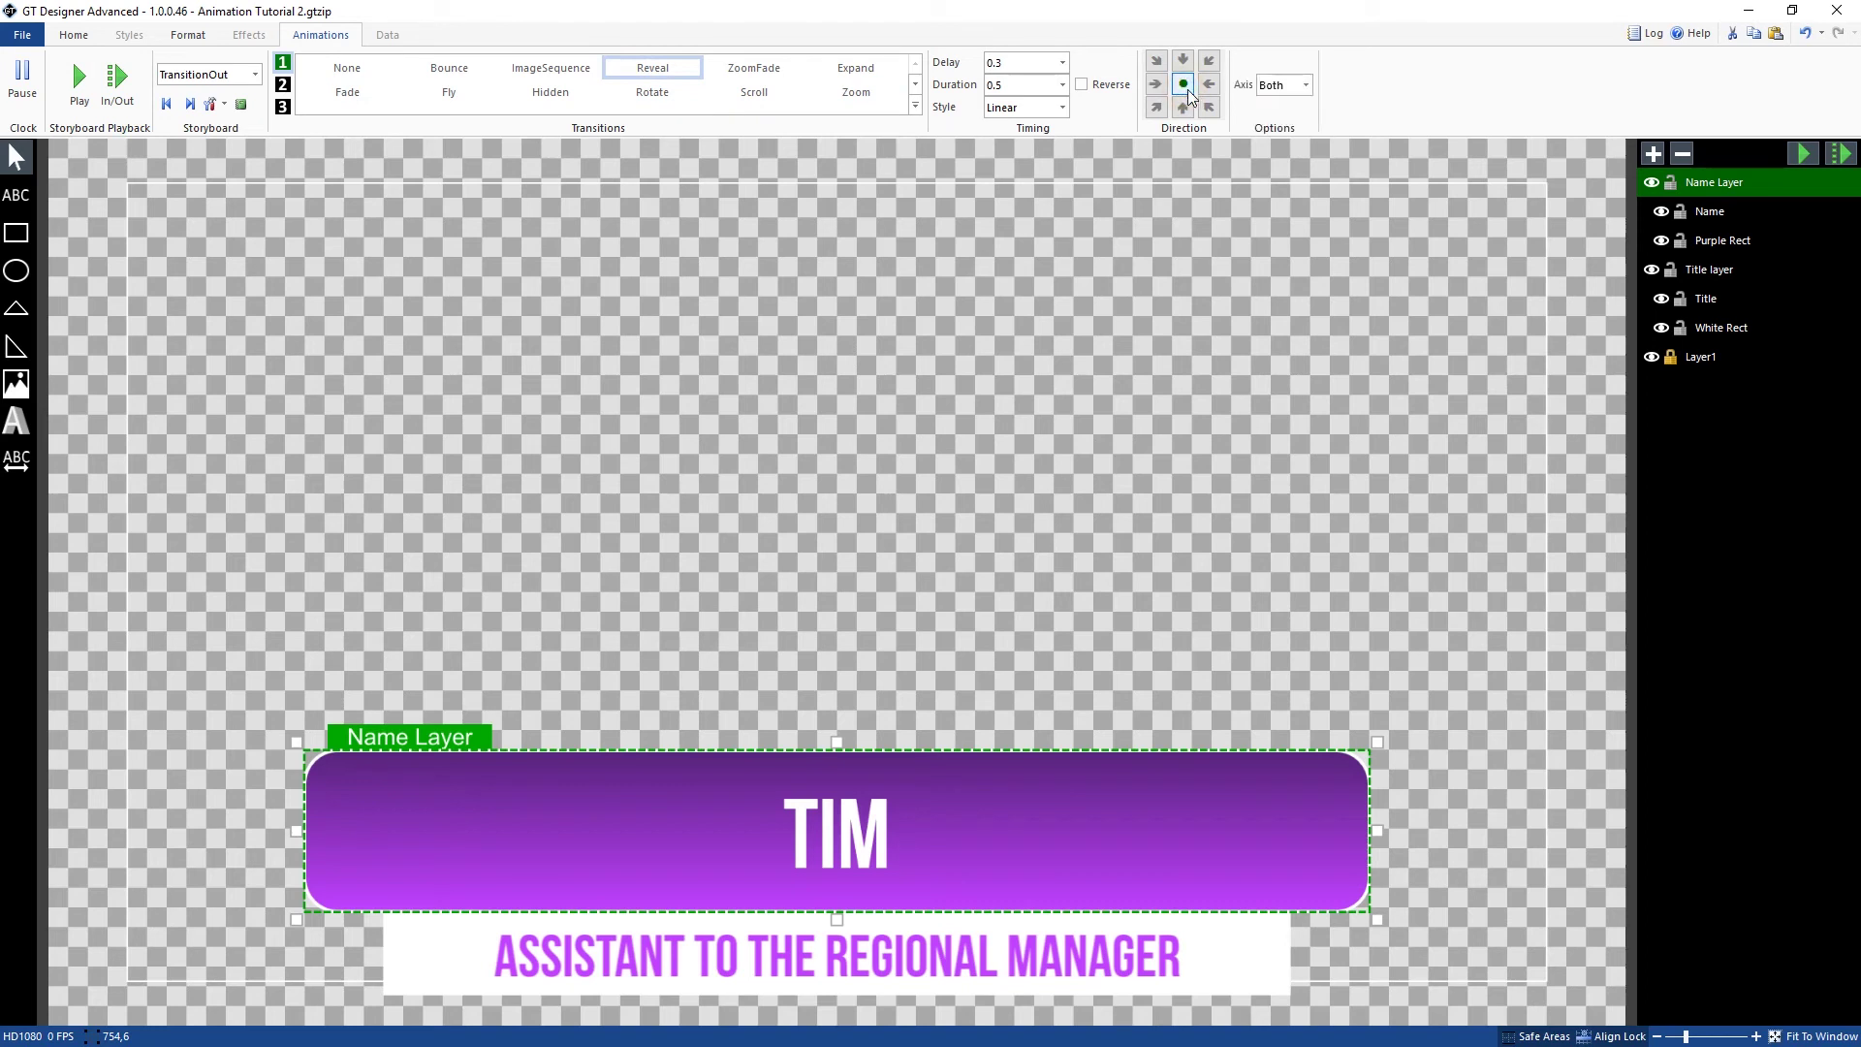
{"action": "left_click", "coordinate": [1286, 89]}
{"action": "left_click", "coordinate": [1286, 128]}
{"action": "double_click", "coordinate": [1025, 61]}
{"action": "type", "text": ".4"}
{"action": "key", "text": "Return"}
{"action": "left_click", "coordinate": [1712, 270]}
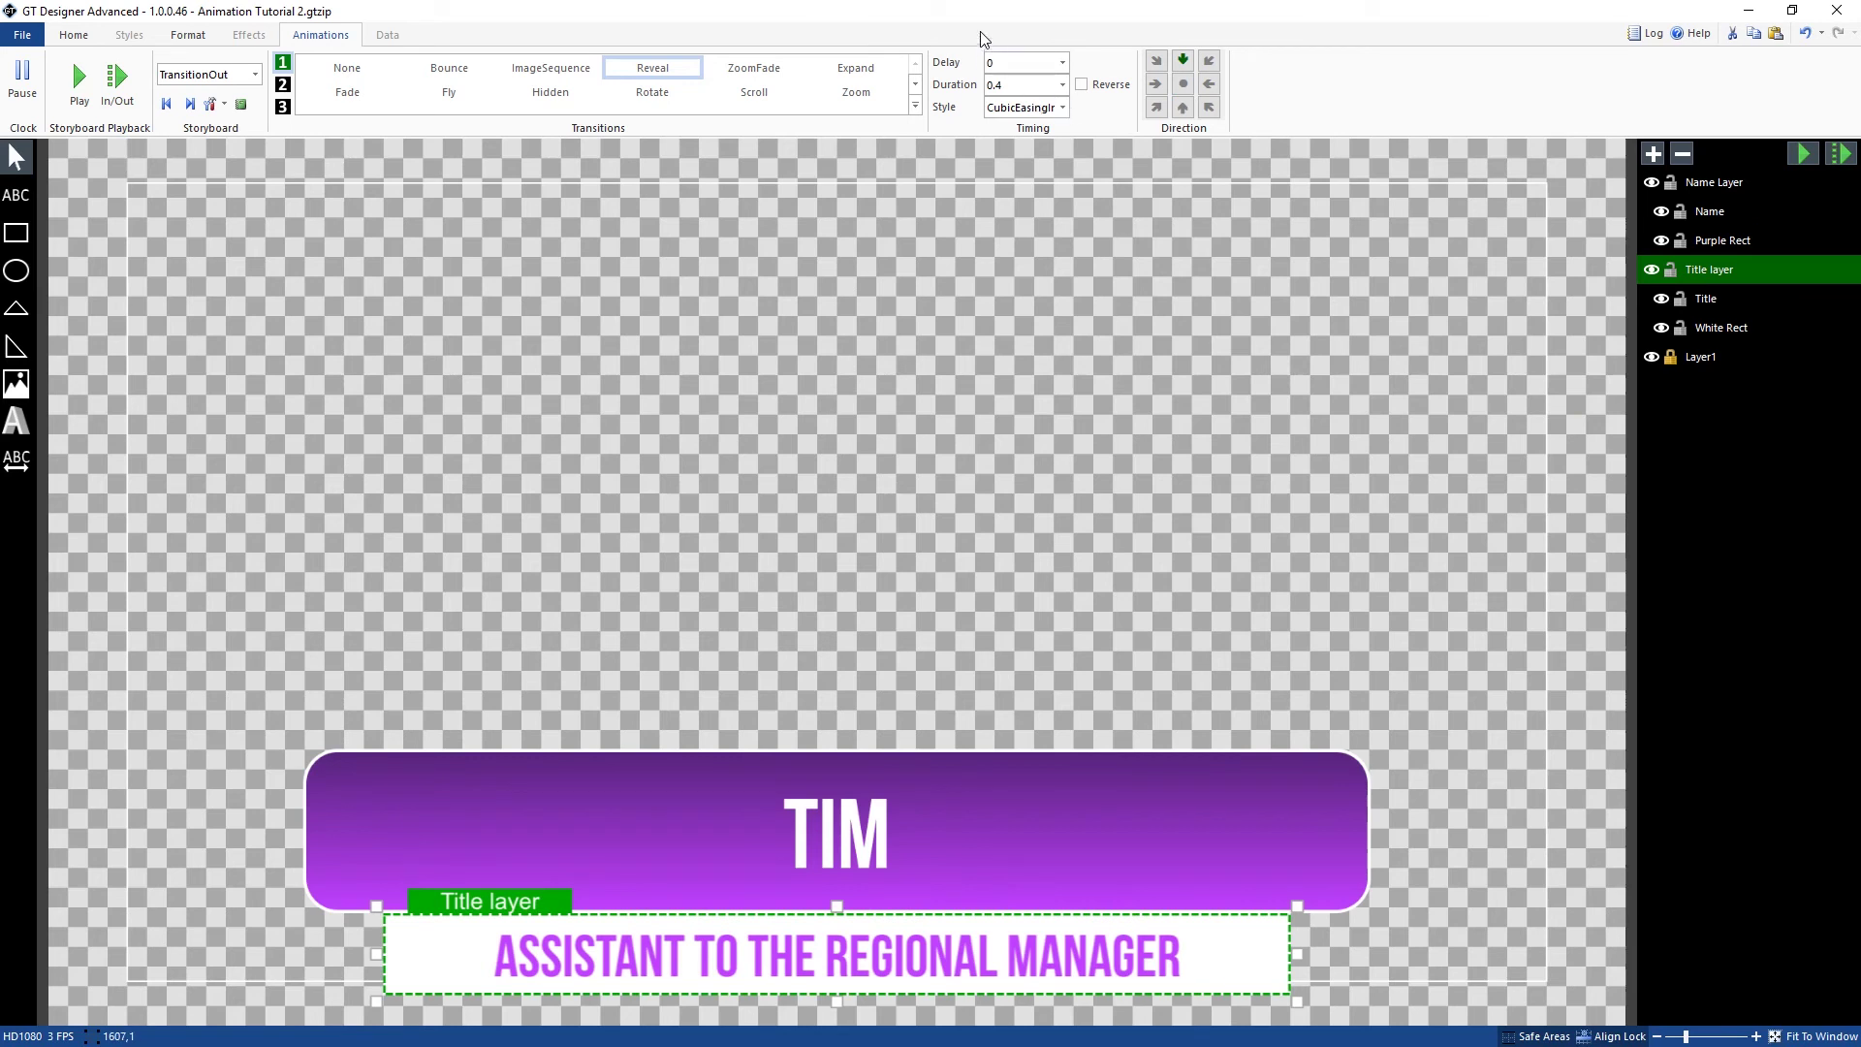
{"action": "left_click", "coordinate": [1711, 183]}
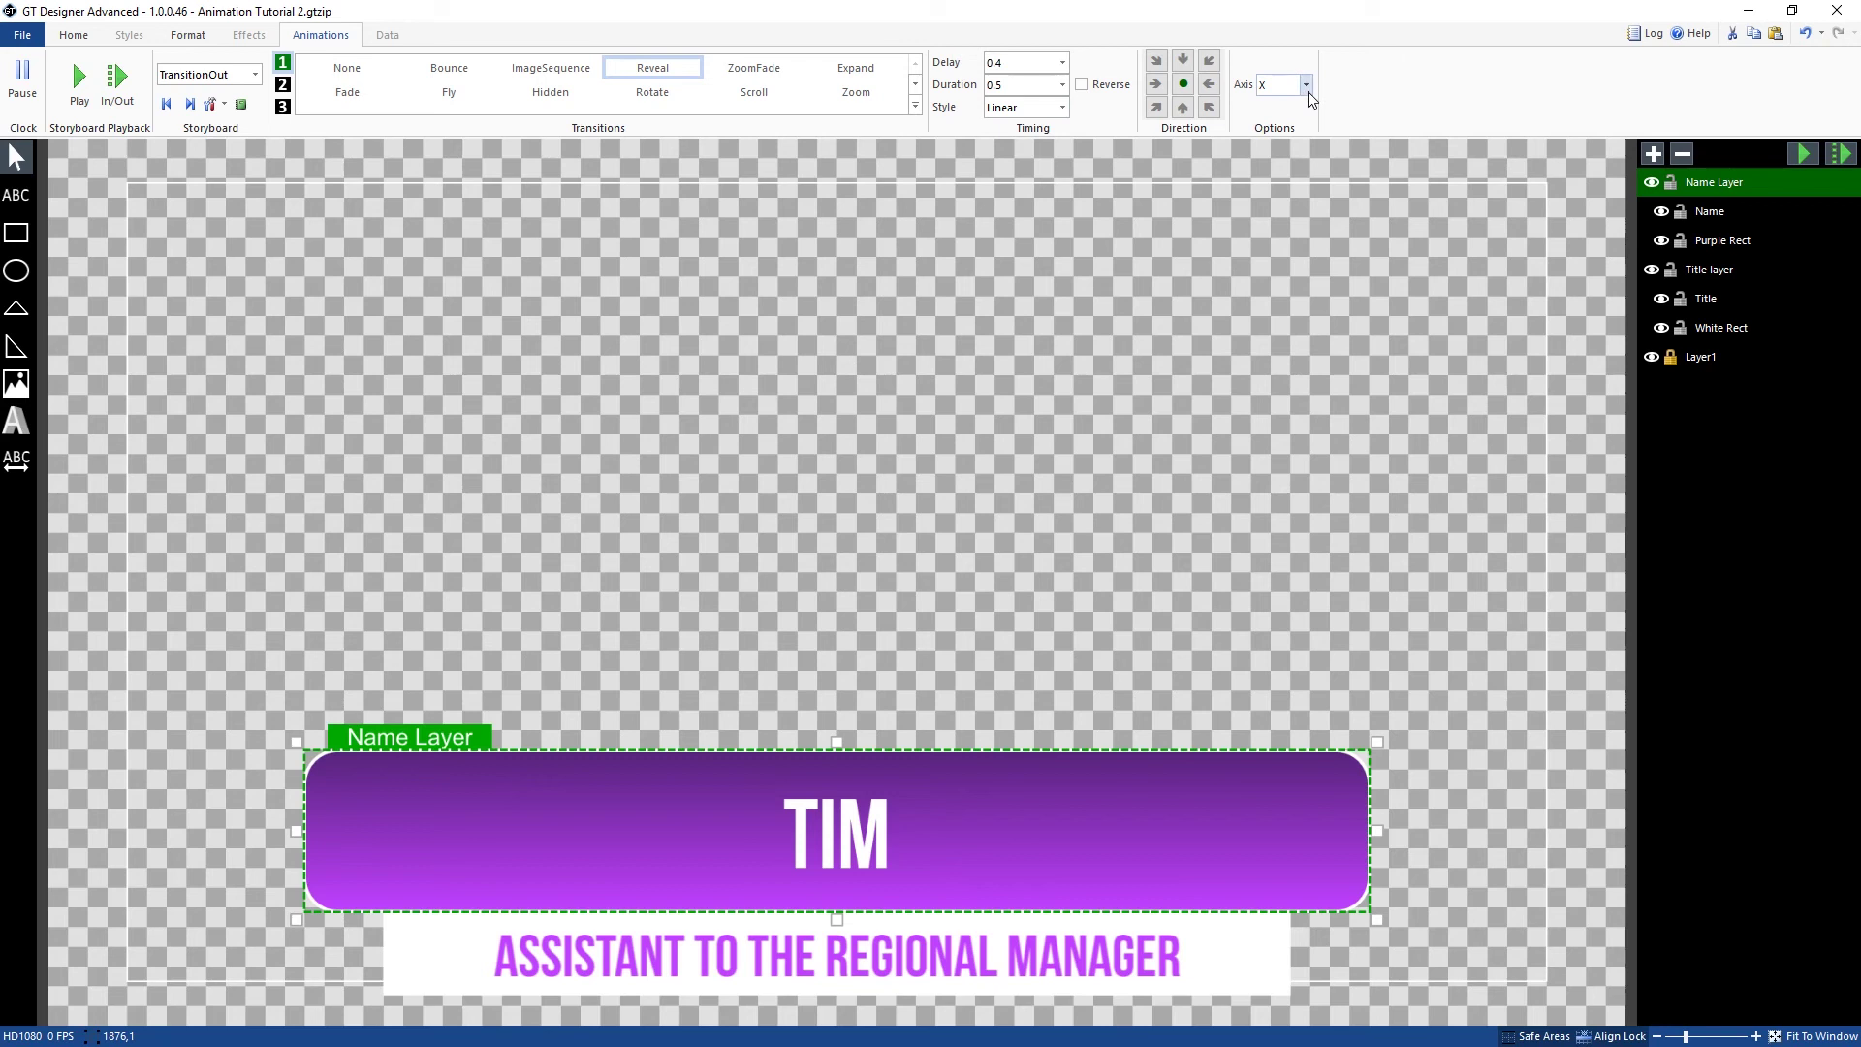
Step: Preview the out-animations, select Layer1, and save the project with File > Save
{"action": "left_click", "coordinate": [1841, 153]}
{"action": "left_click", "coordinate": [1748, 212]}
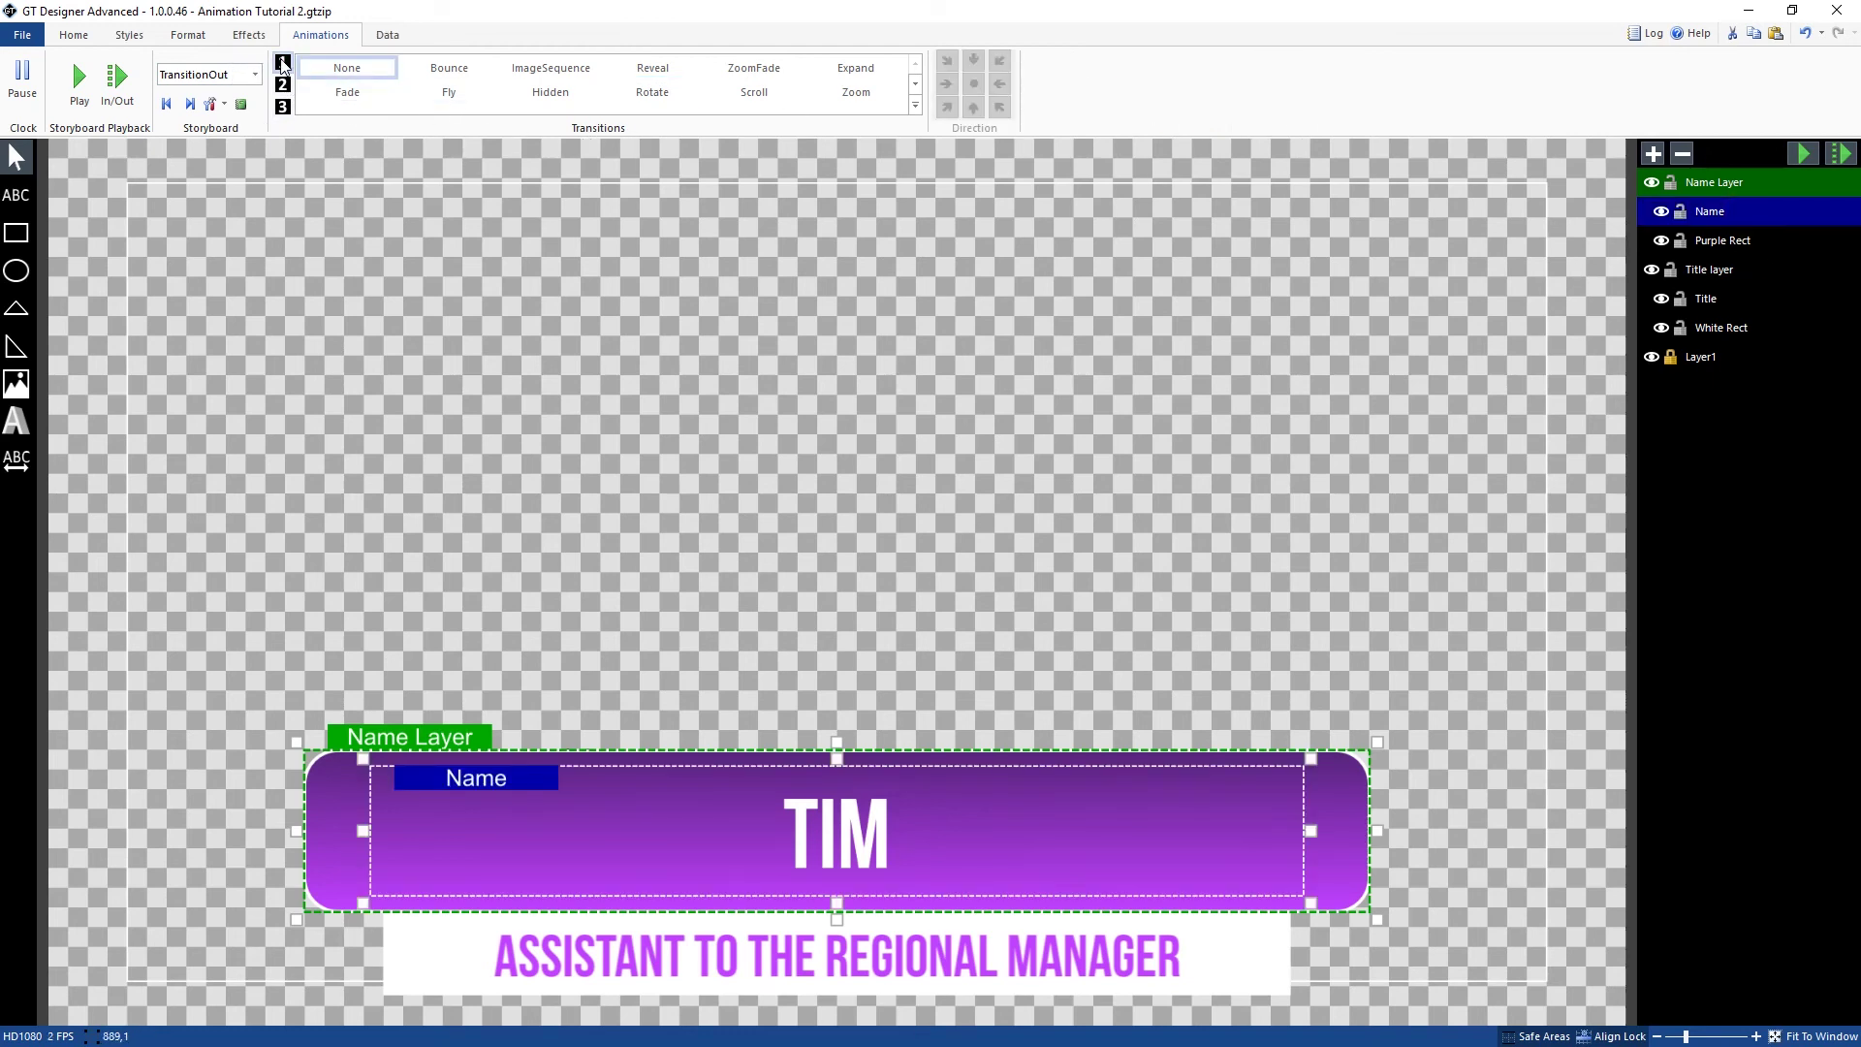
{"action": "left_click", "coordinate": [1119, 455]}
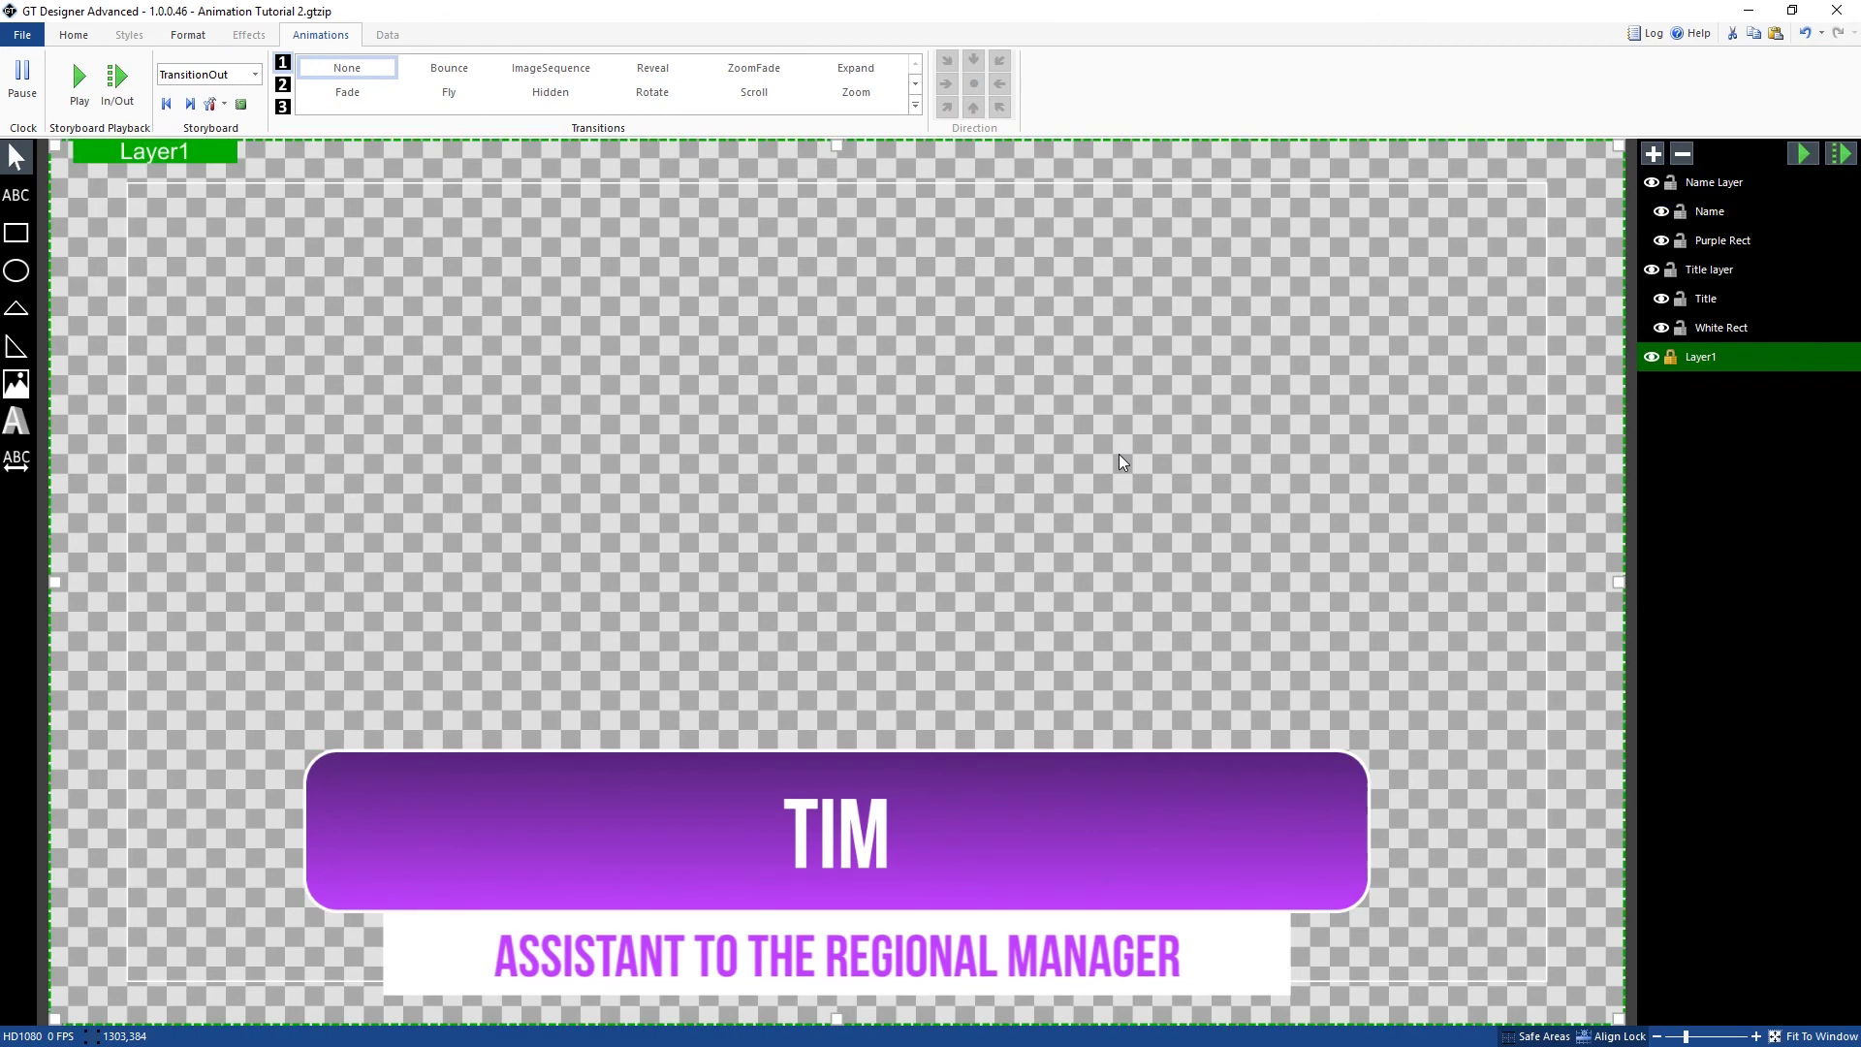
{"action": "left_click", "coordinate": [21, 35]}
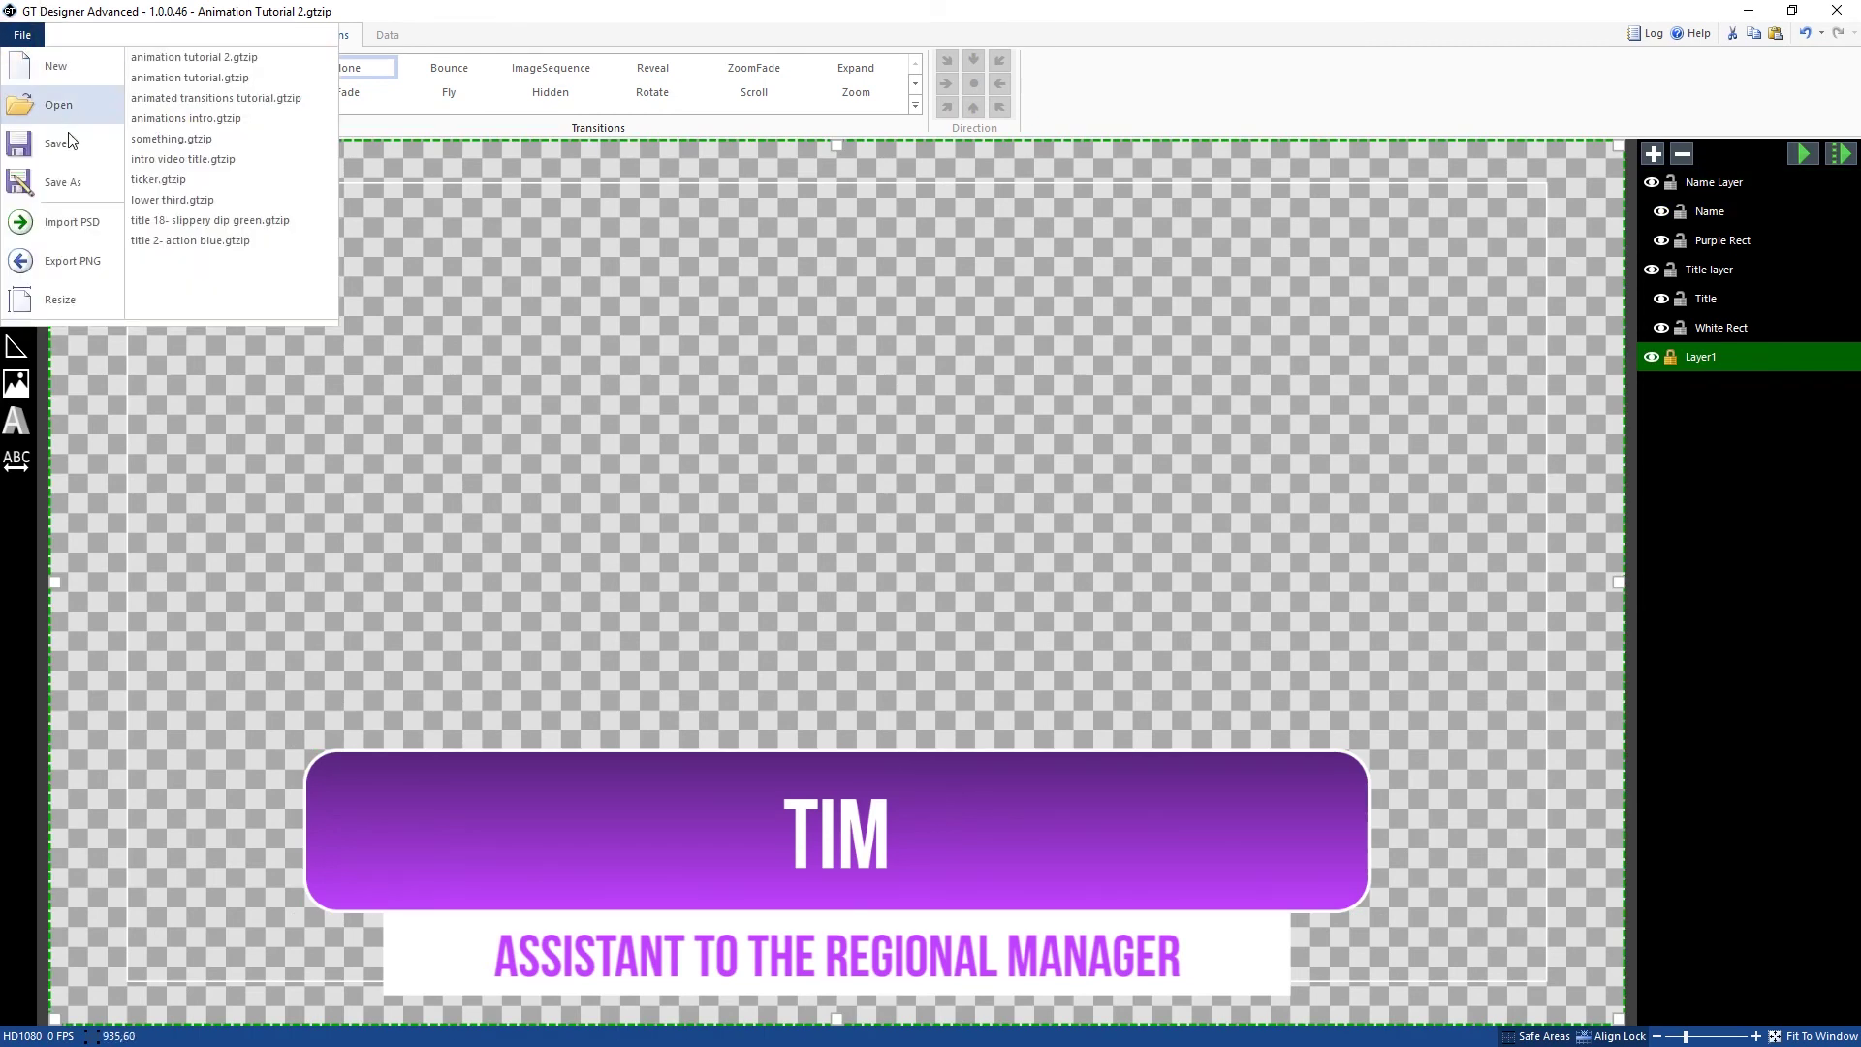
{"action": "left_click", "coordinate": [58, 144]}
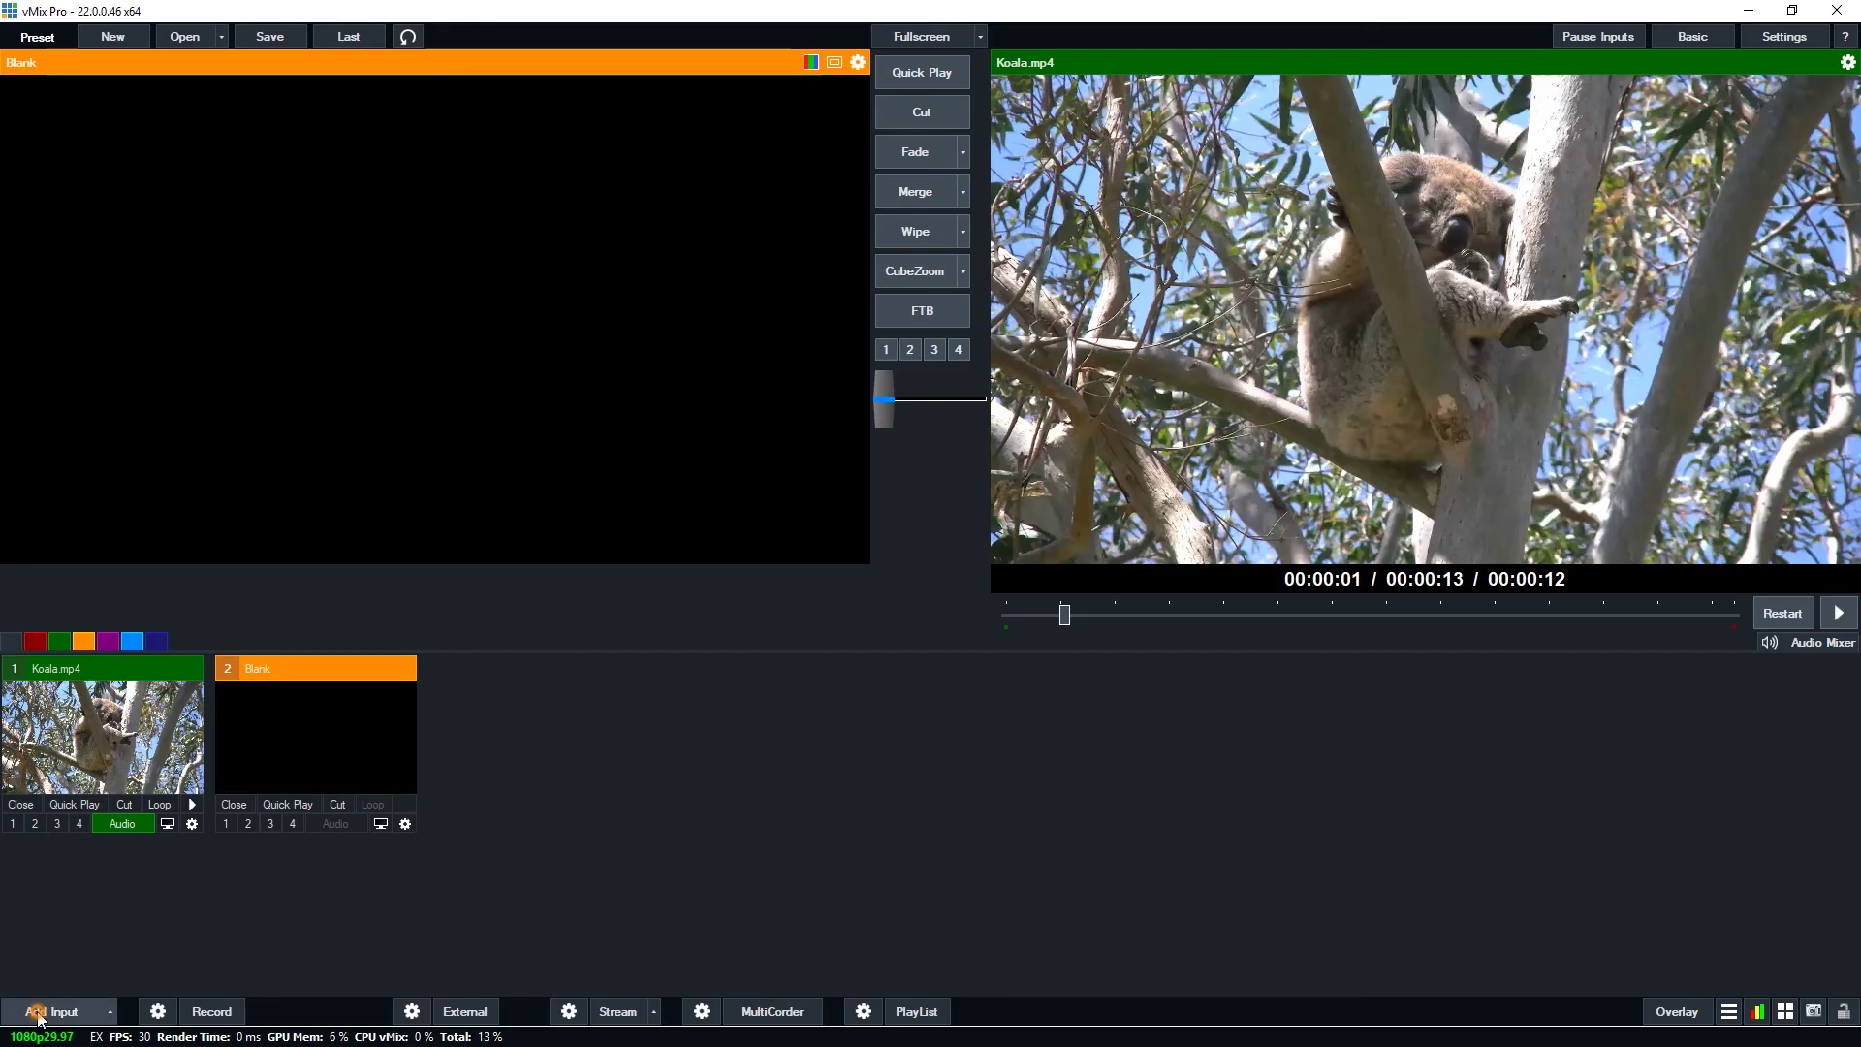
{"action": "left_click", "coordinate": [44, 1011]}
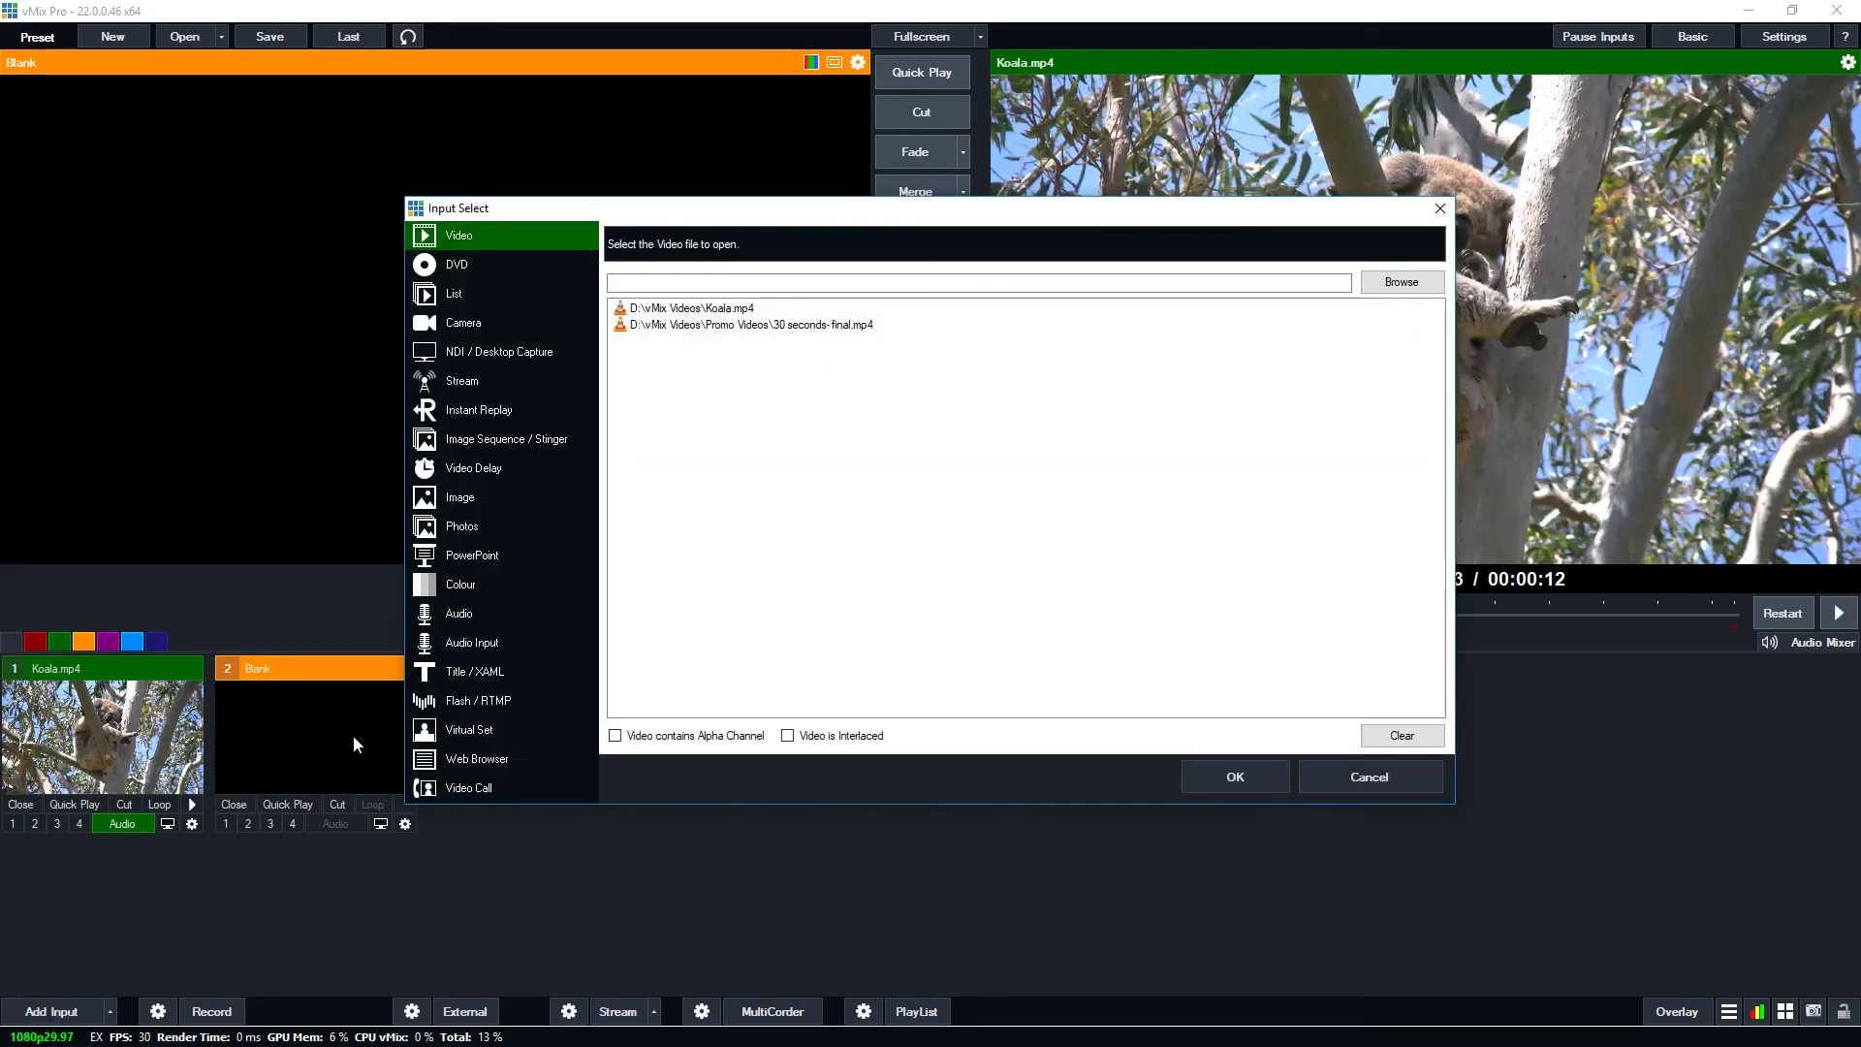
Step: Add the recent 'animation tutorial 2' title as a Title / XAML input in vMix
{"action": "left_click", "coordinate": [509, 669]}
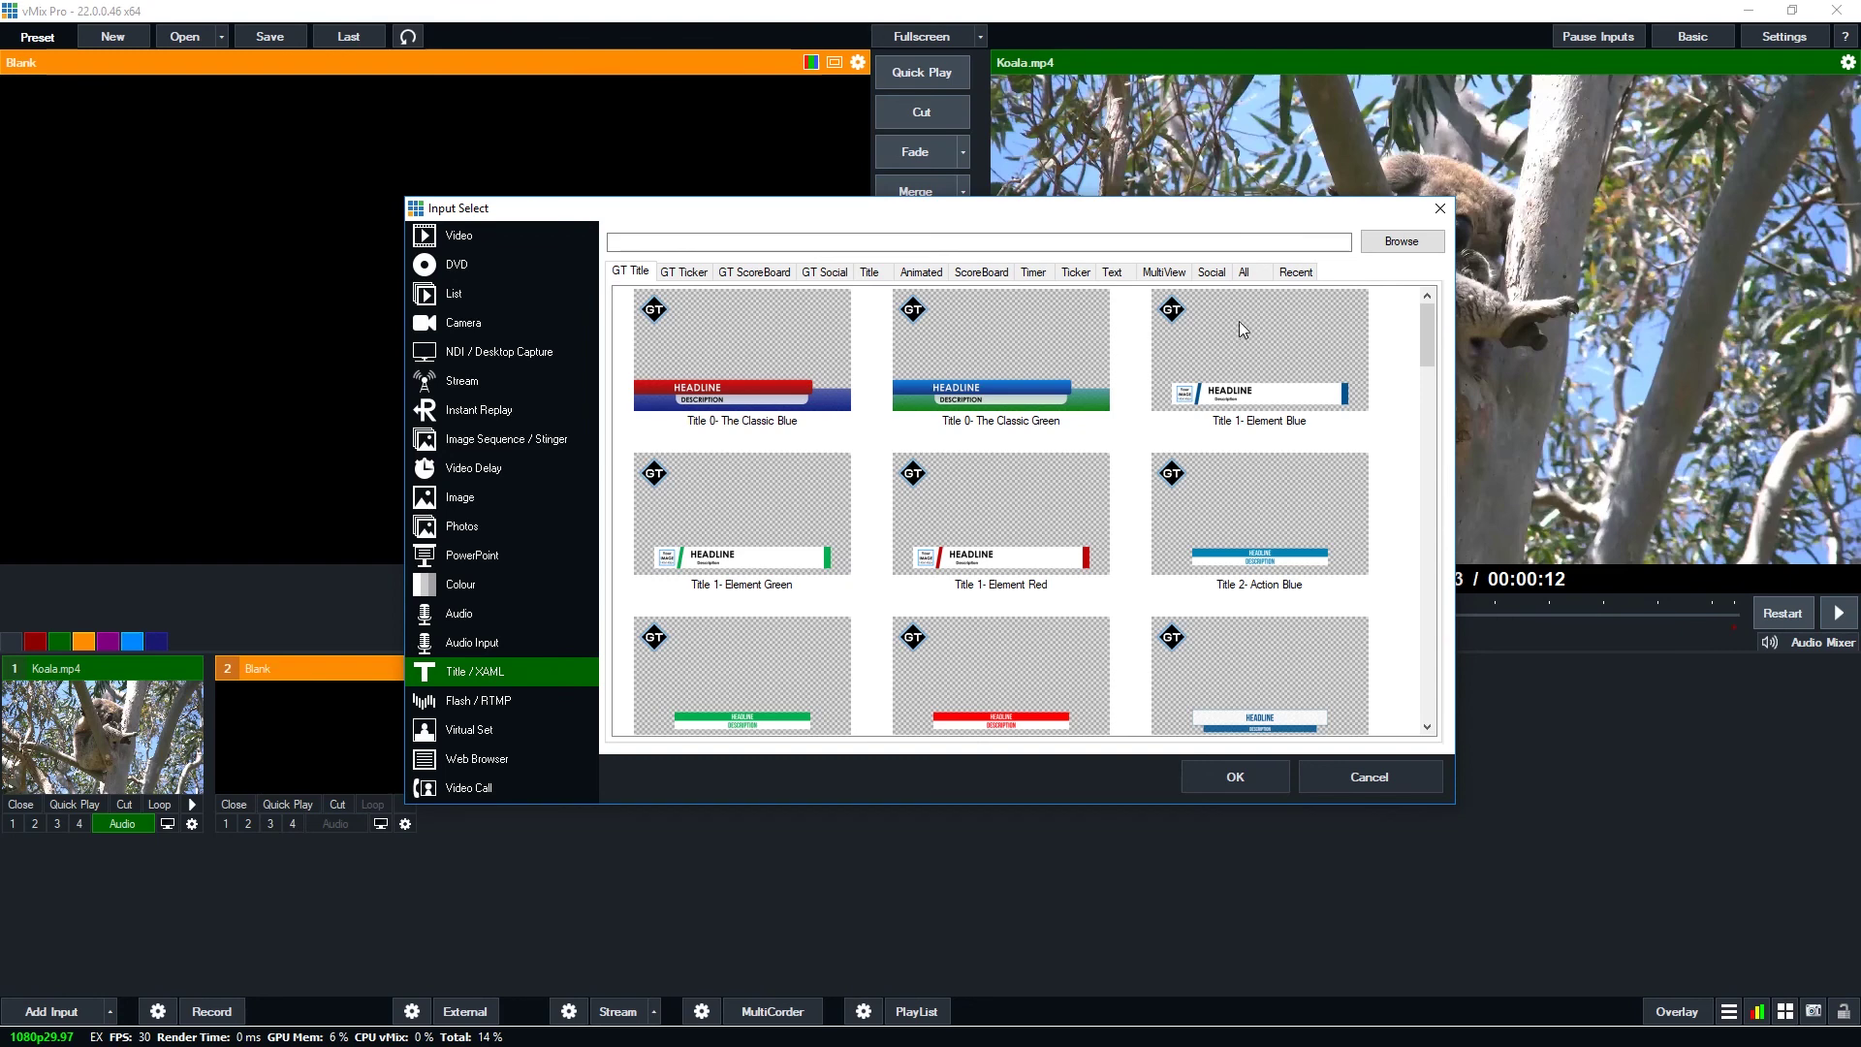
{"action": "left_click", "coordinate": [1296, 274]}
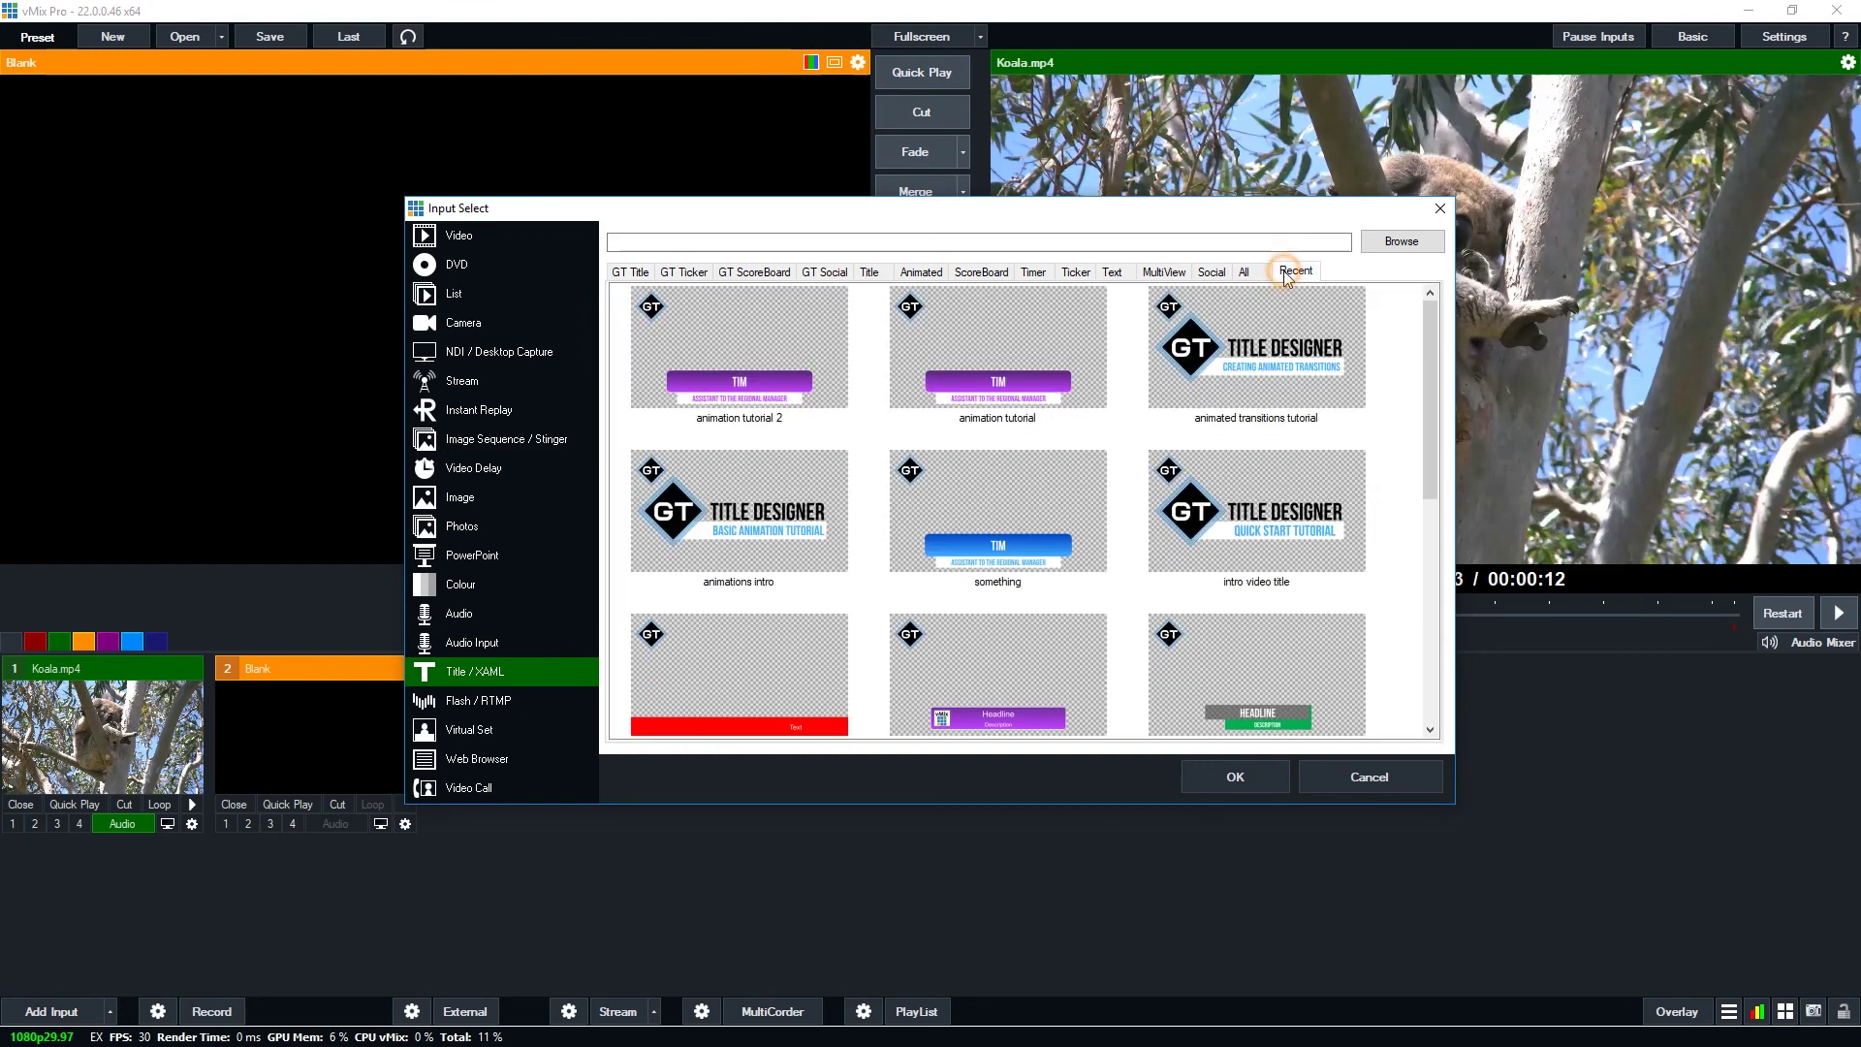
{"action": "left_click", "coordinate": [761, 351]}
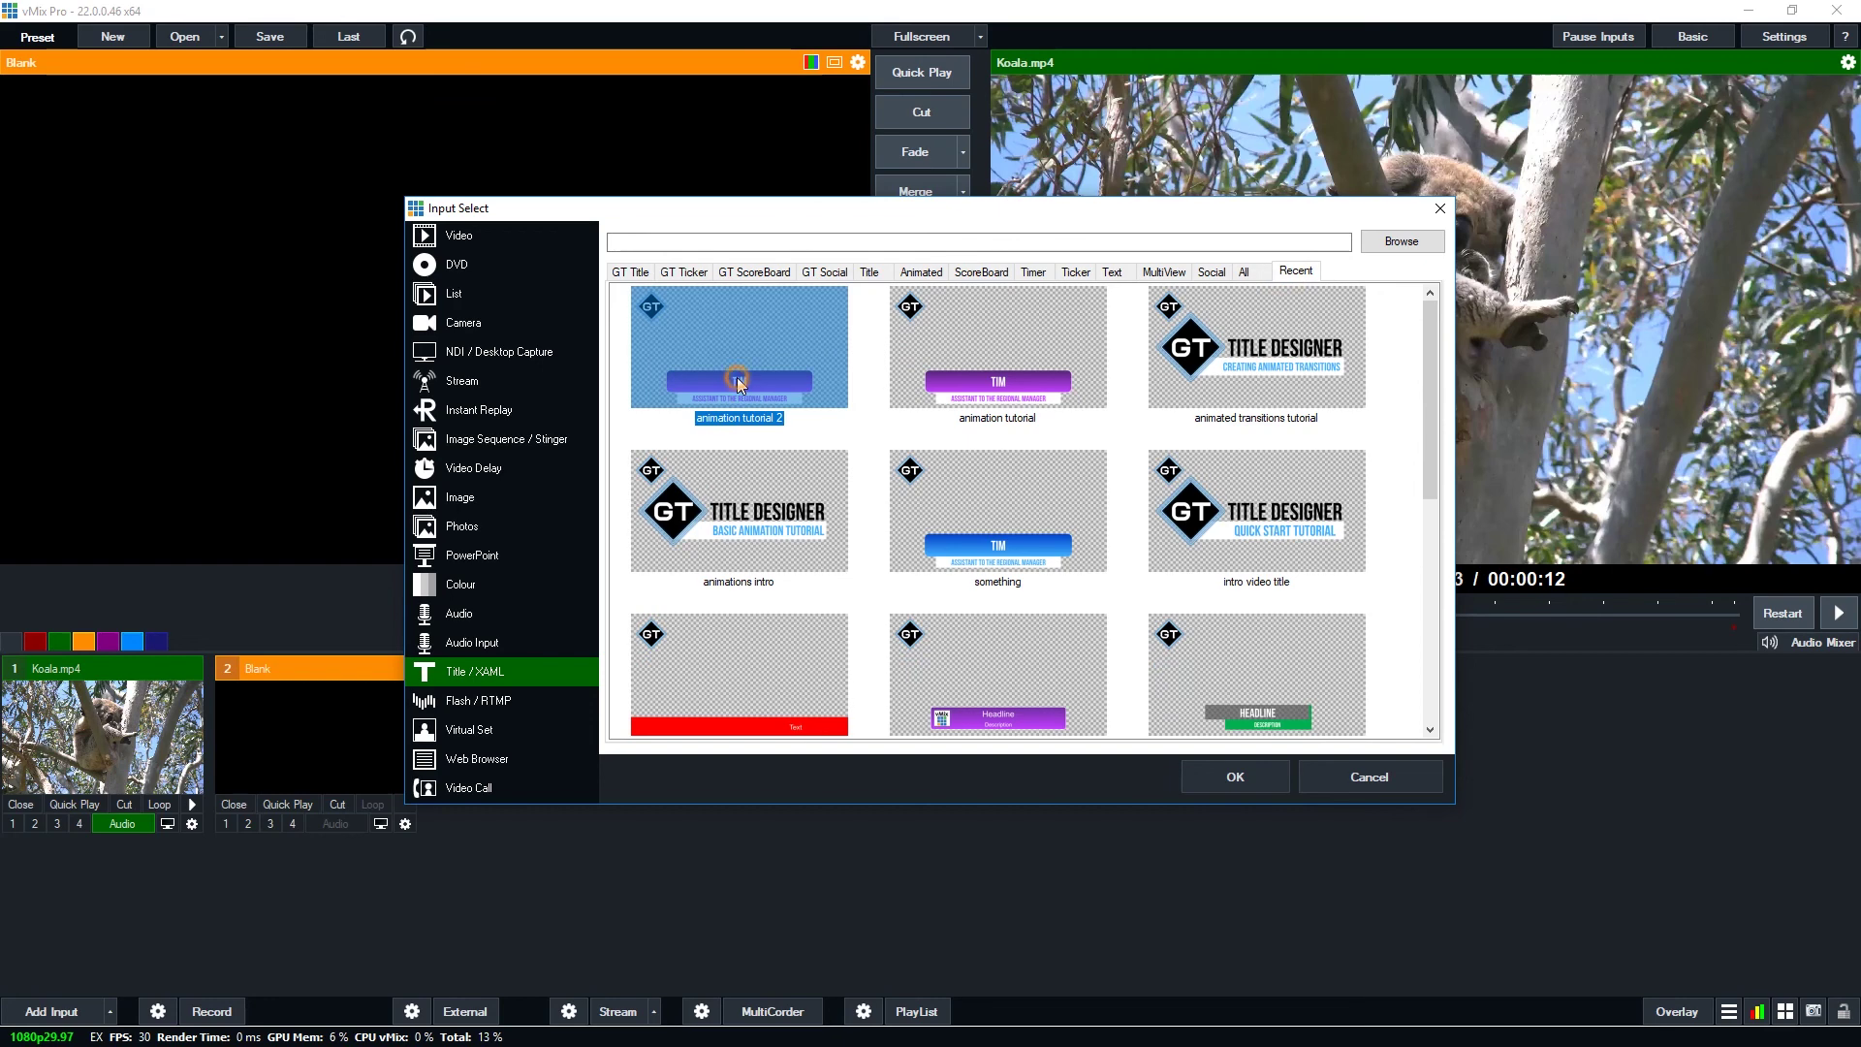
{"action": "left_click", "coordinate": [1233, 780]}
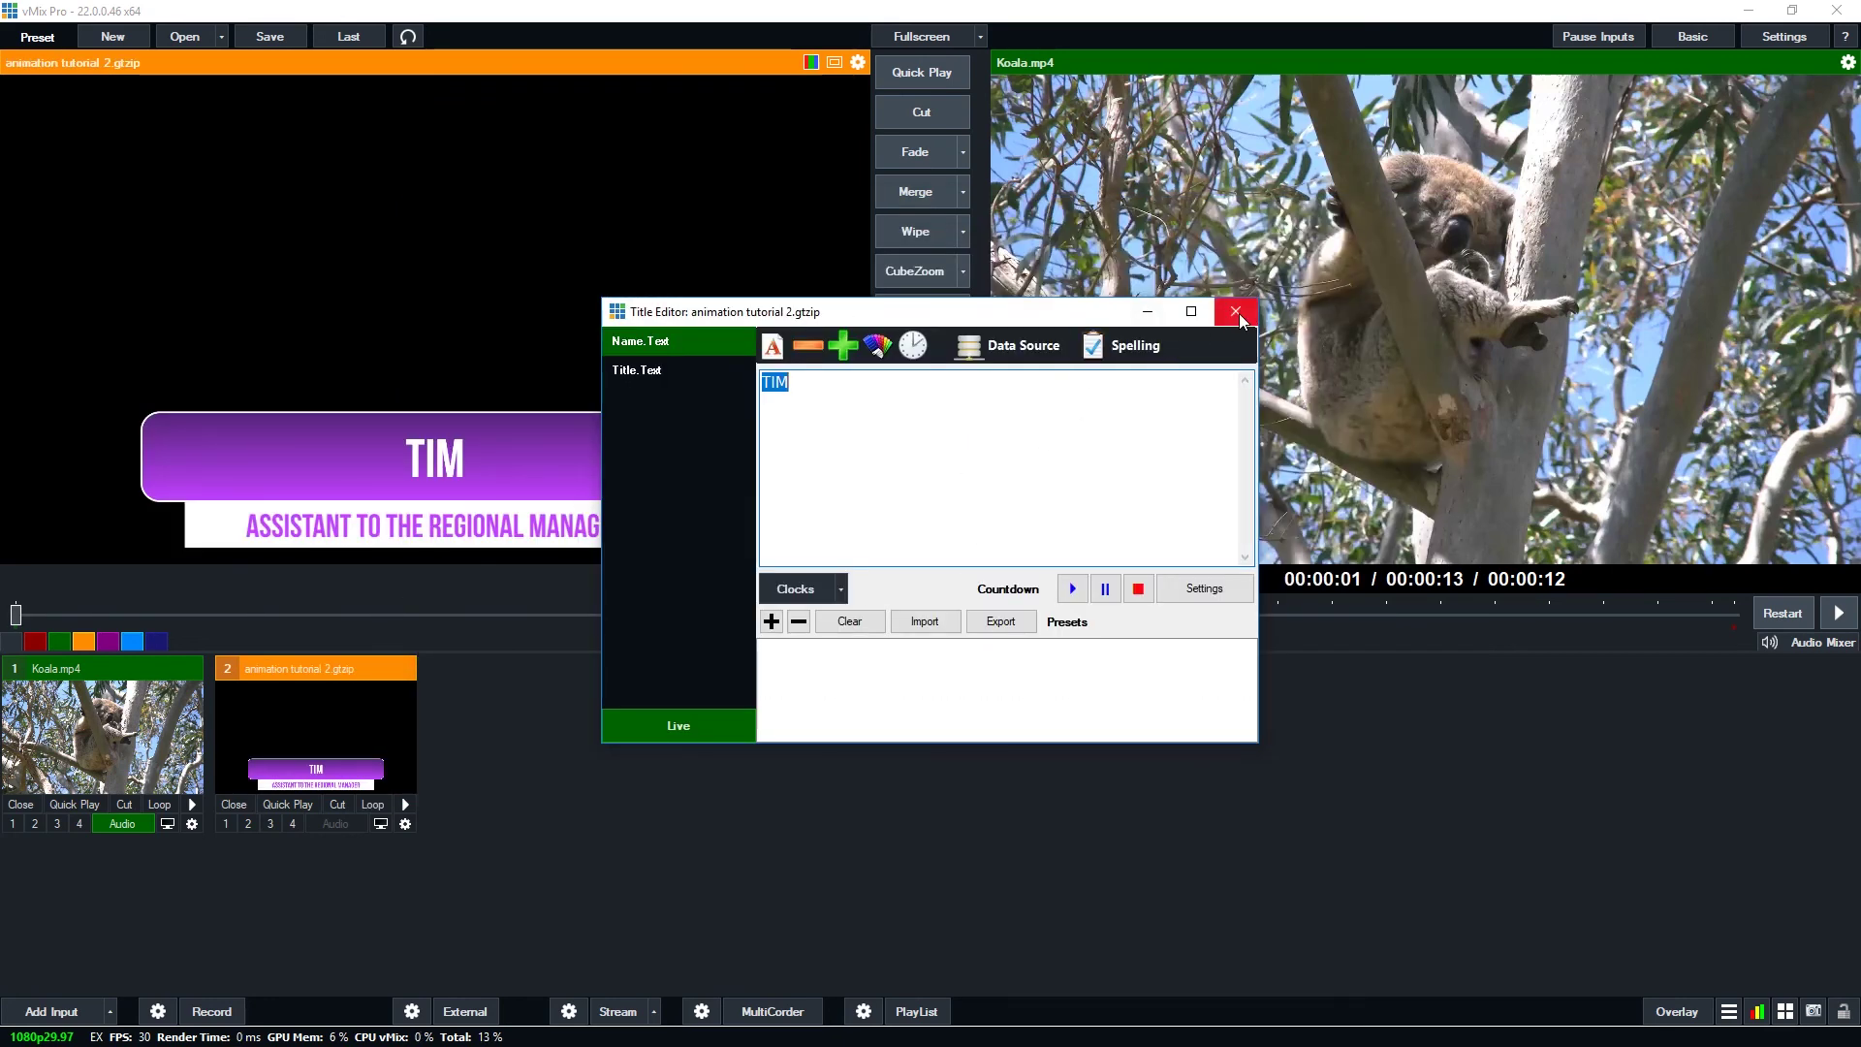
{"action": "left_click", "coordinate": [1235, 312]}
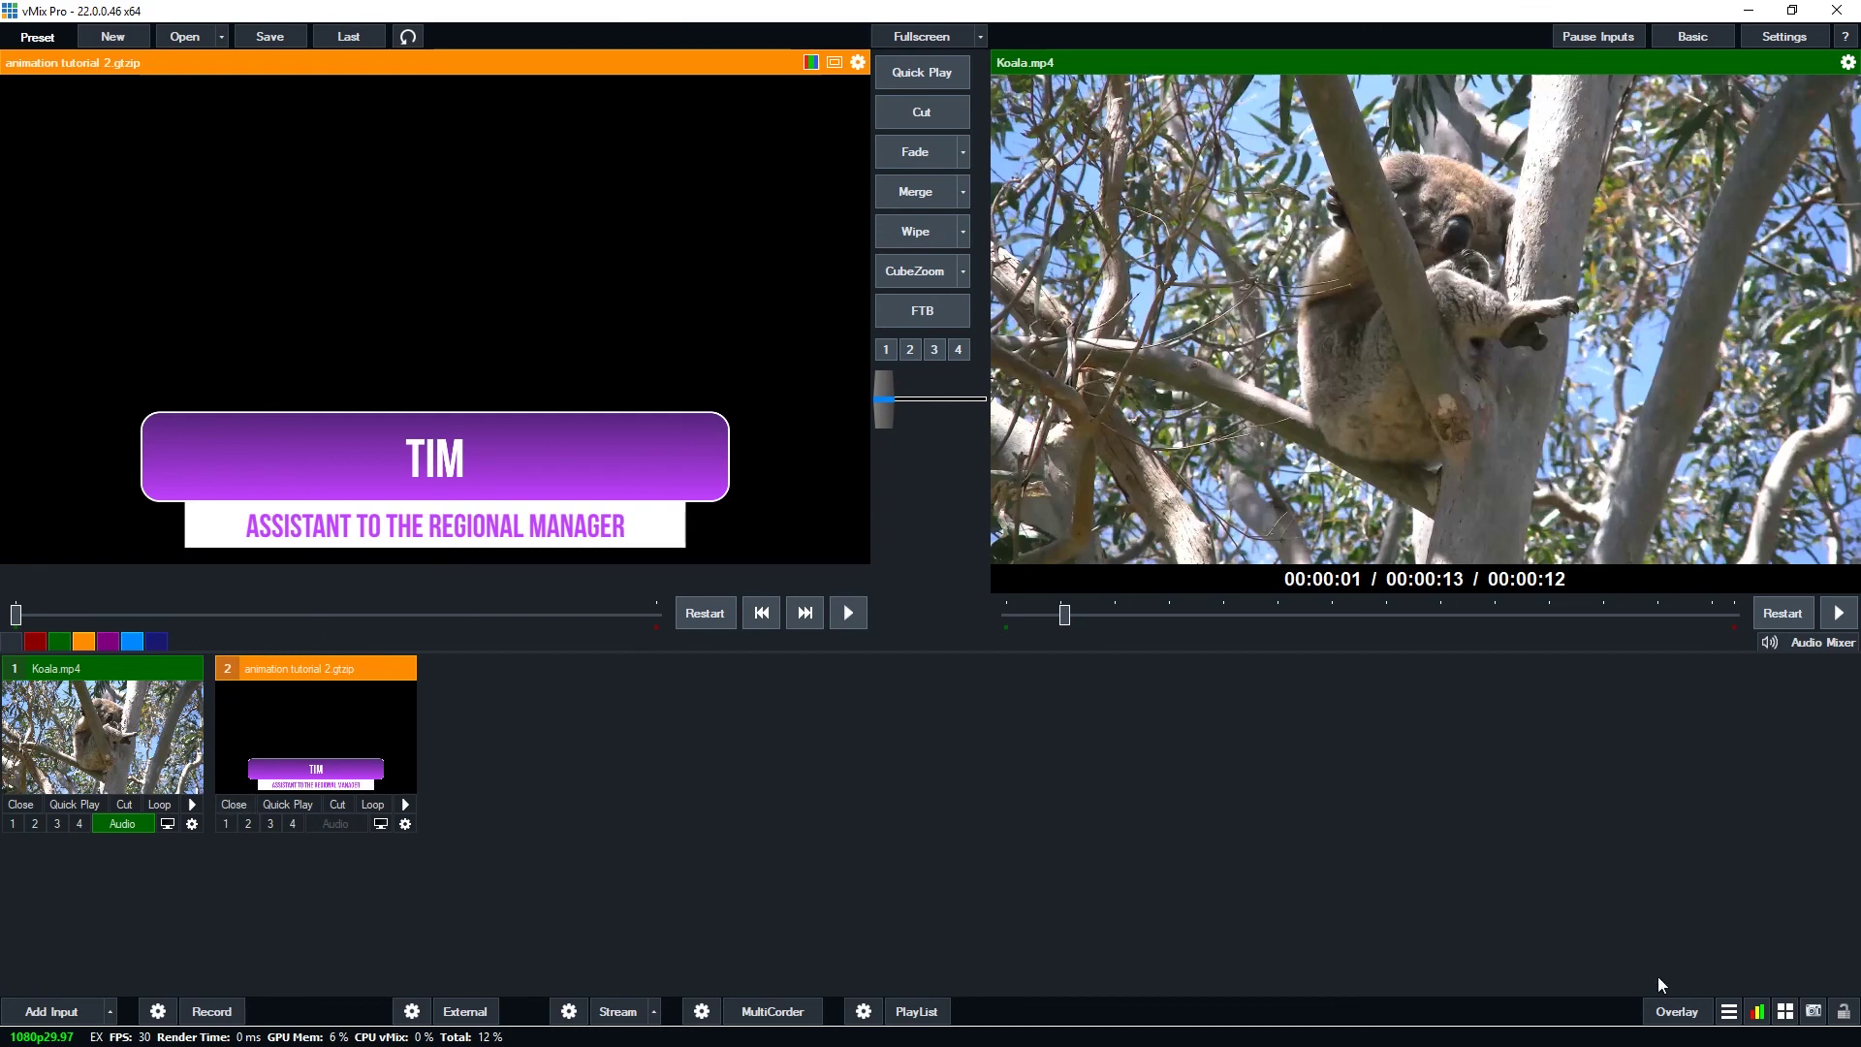
{"action": "left_click", "coordinate": [1674, 1018]}
{"action": "left_click", "coordinate": [824, 299]}
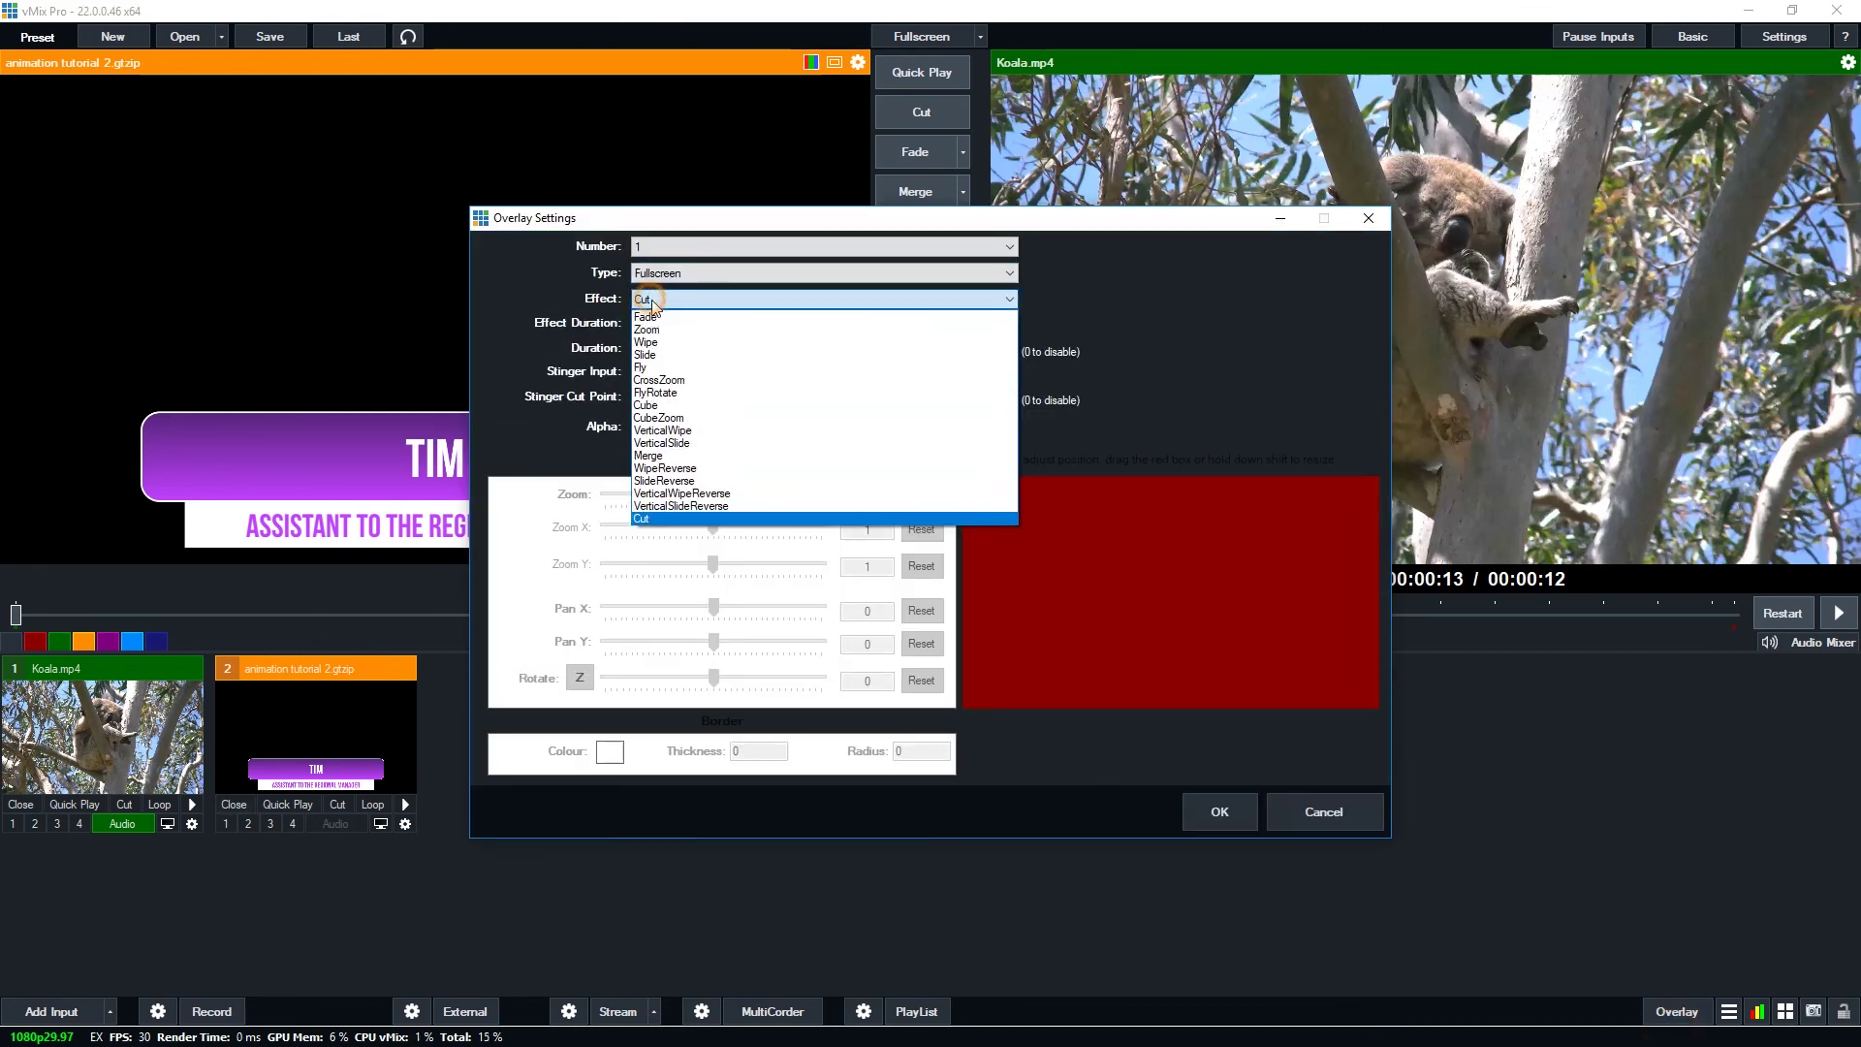
{"action": "left_click", "coordinate": [689, 518]}
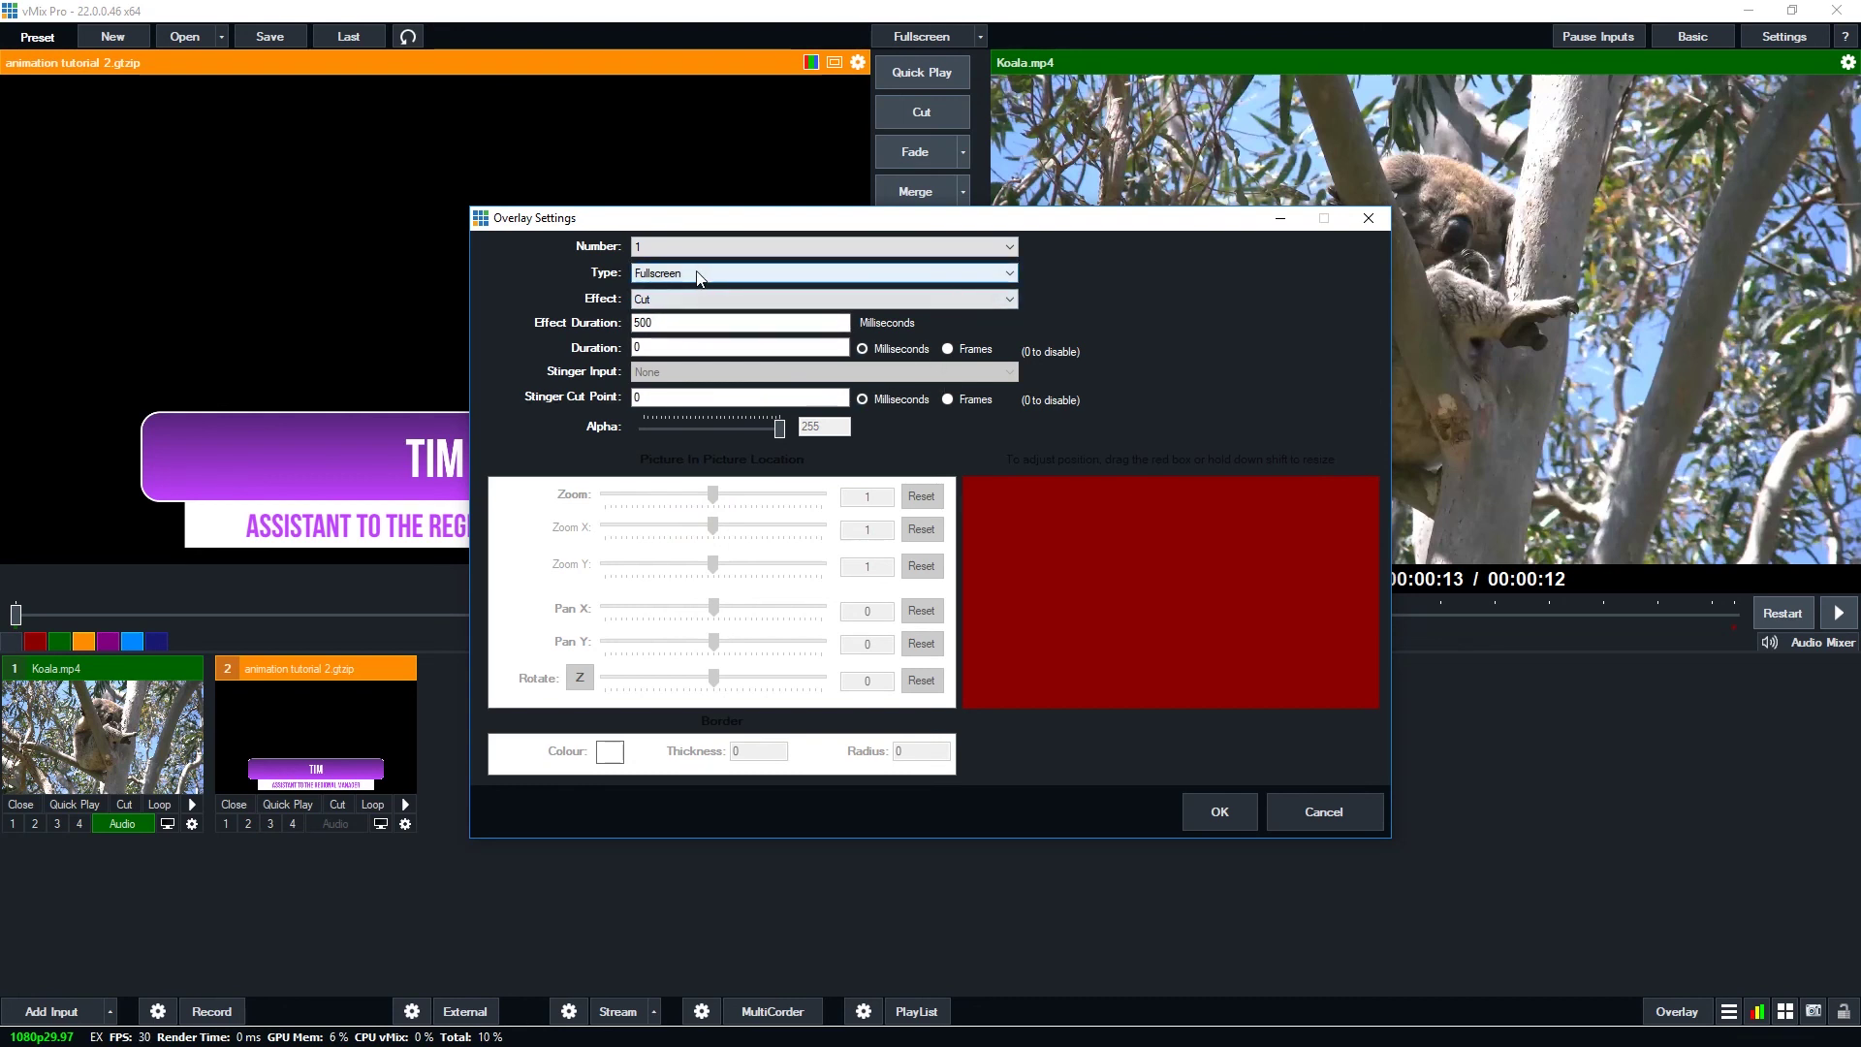
{"action": "left_click", "coordinate": [696, 297]}
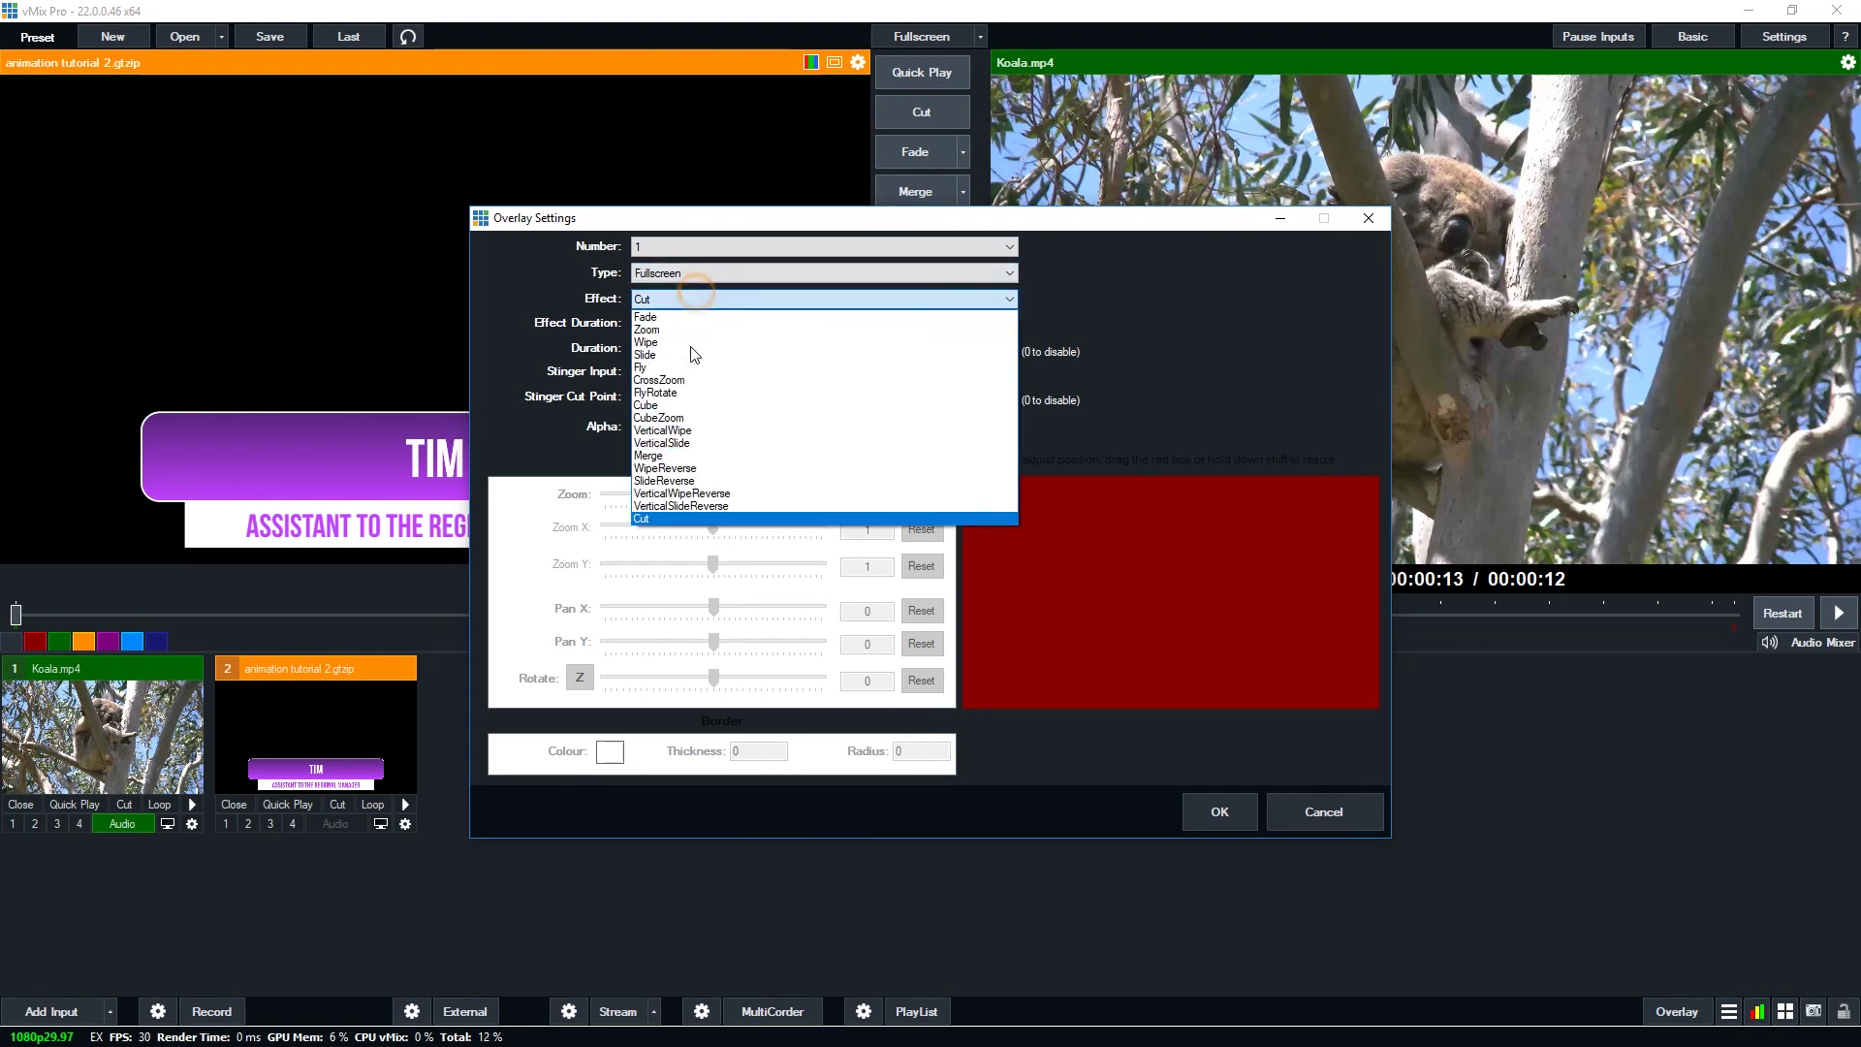
{"action": "left_click", "coordinate": [1134, 374]}
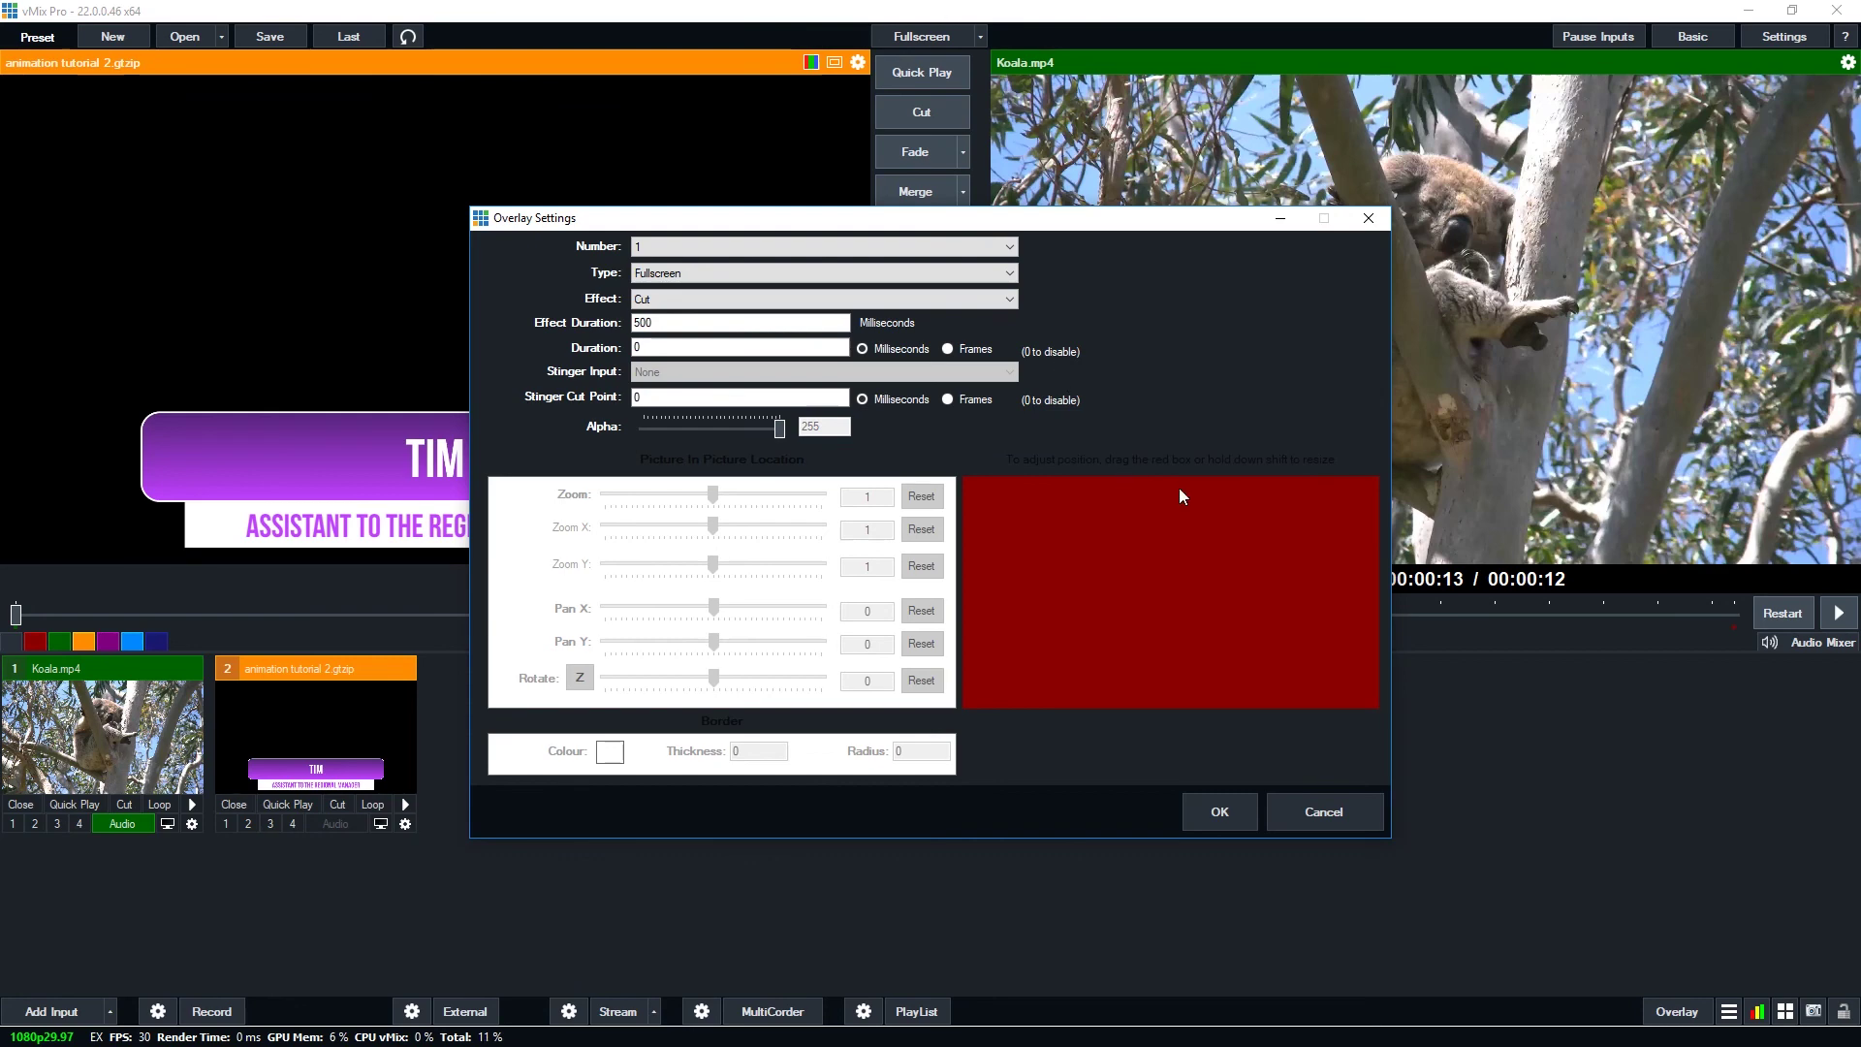
{"action": "left_click", "coordinate": [1227, 812]}
{"action": "left_click", "coordinate": [225, 822]}
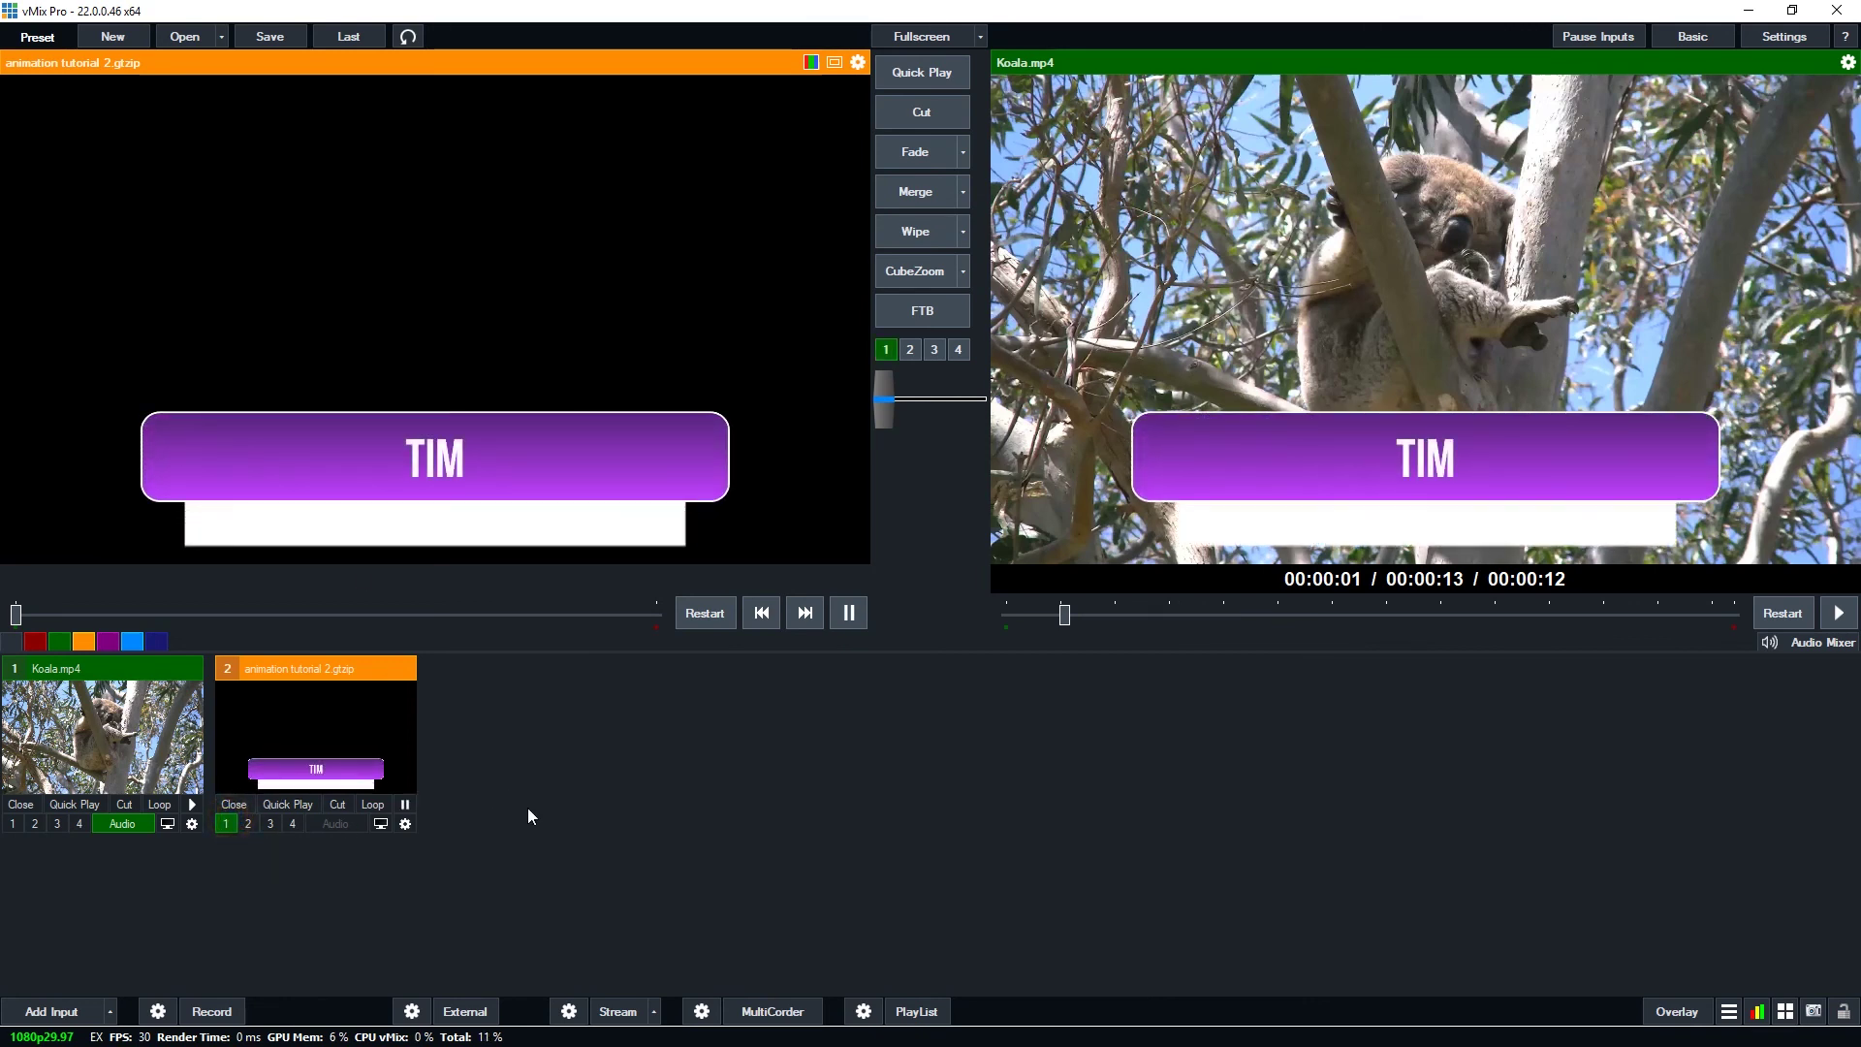
{"action": "left_click", "coordinate": [227, 825]}
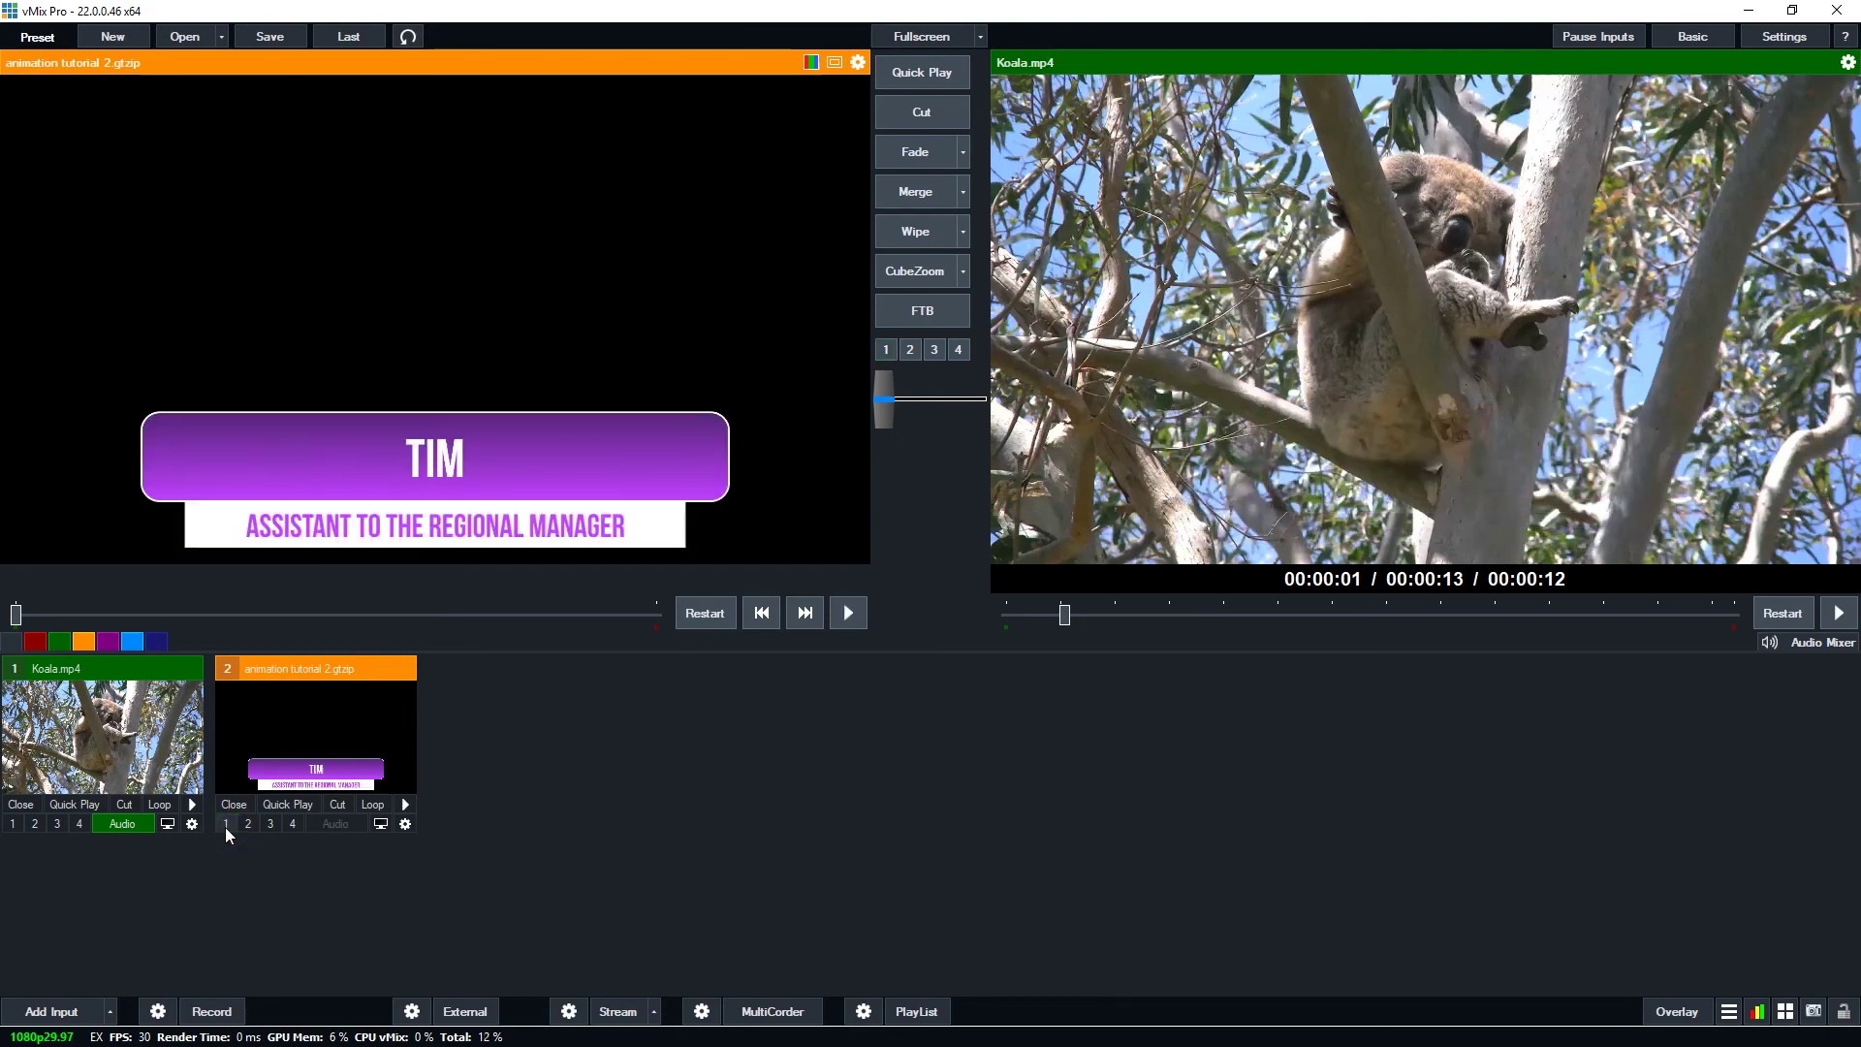